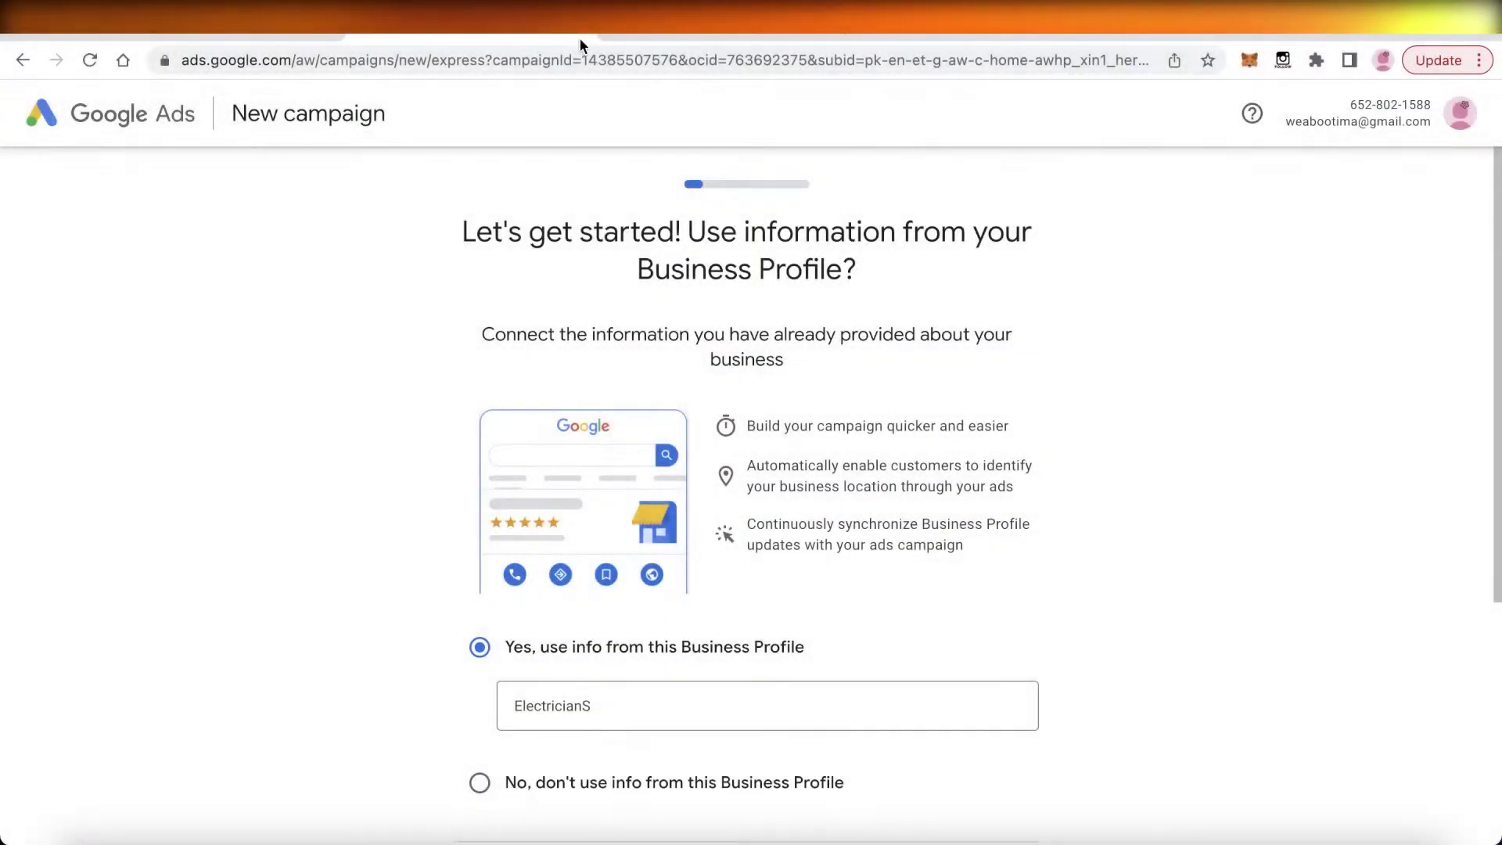
# Switch from the Google Ads New campaign page to the CPAGrip dashboard tab.
pyautogui.click(682, 33)
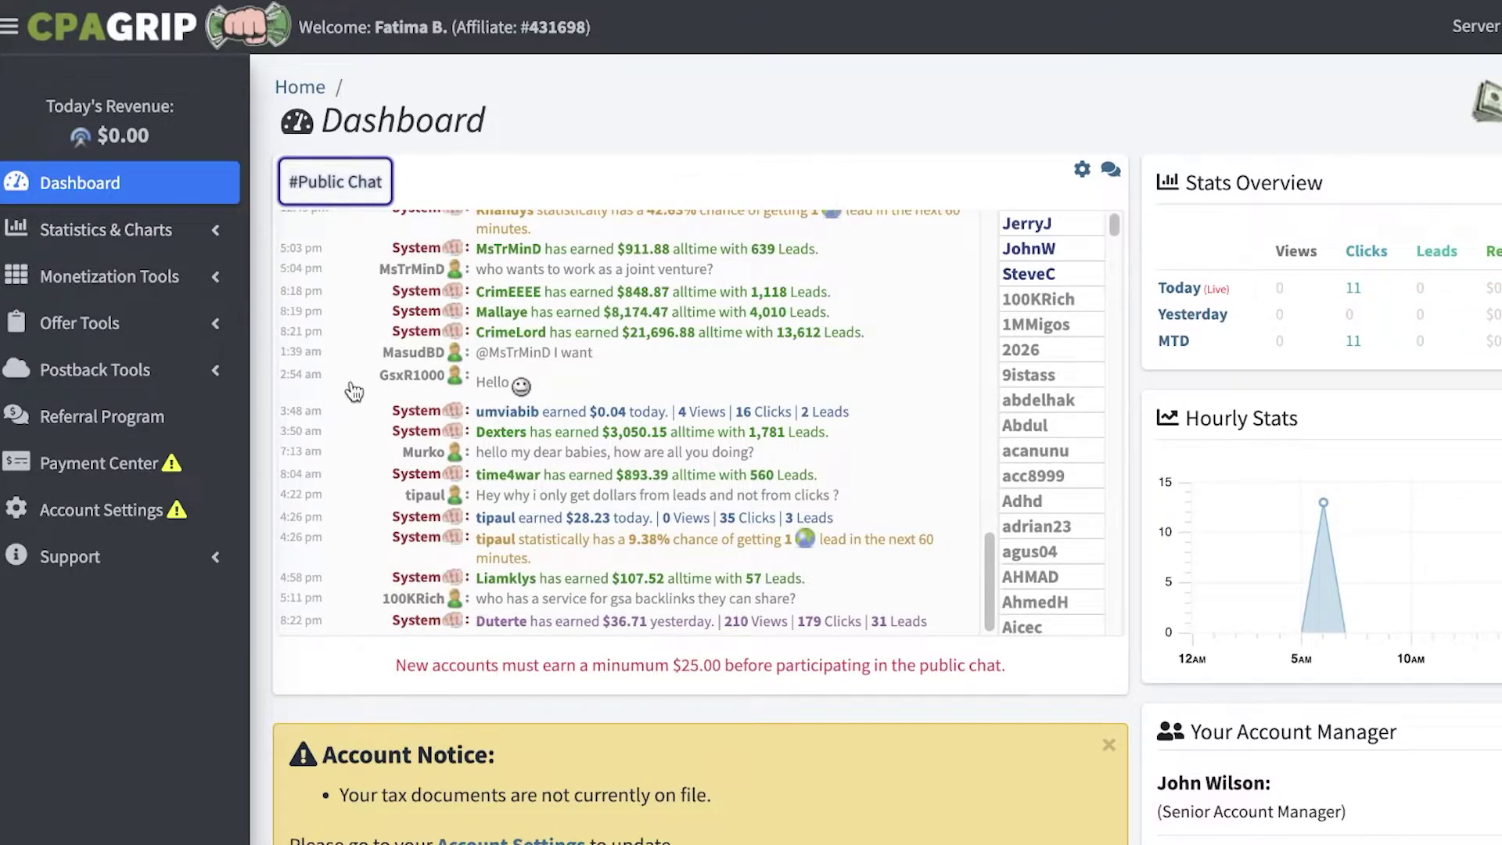
# Open the My Offers list under Offer Tools.
pyautogui.click(121, 327)
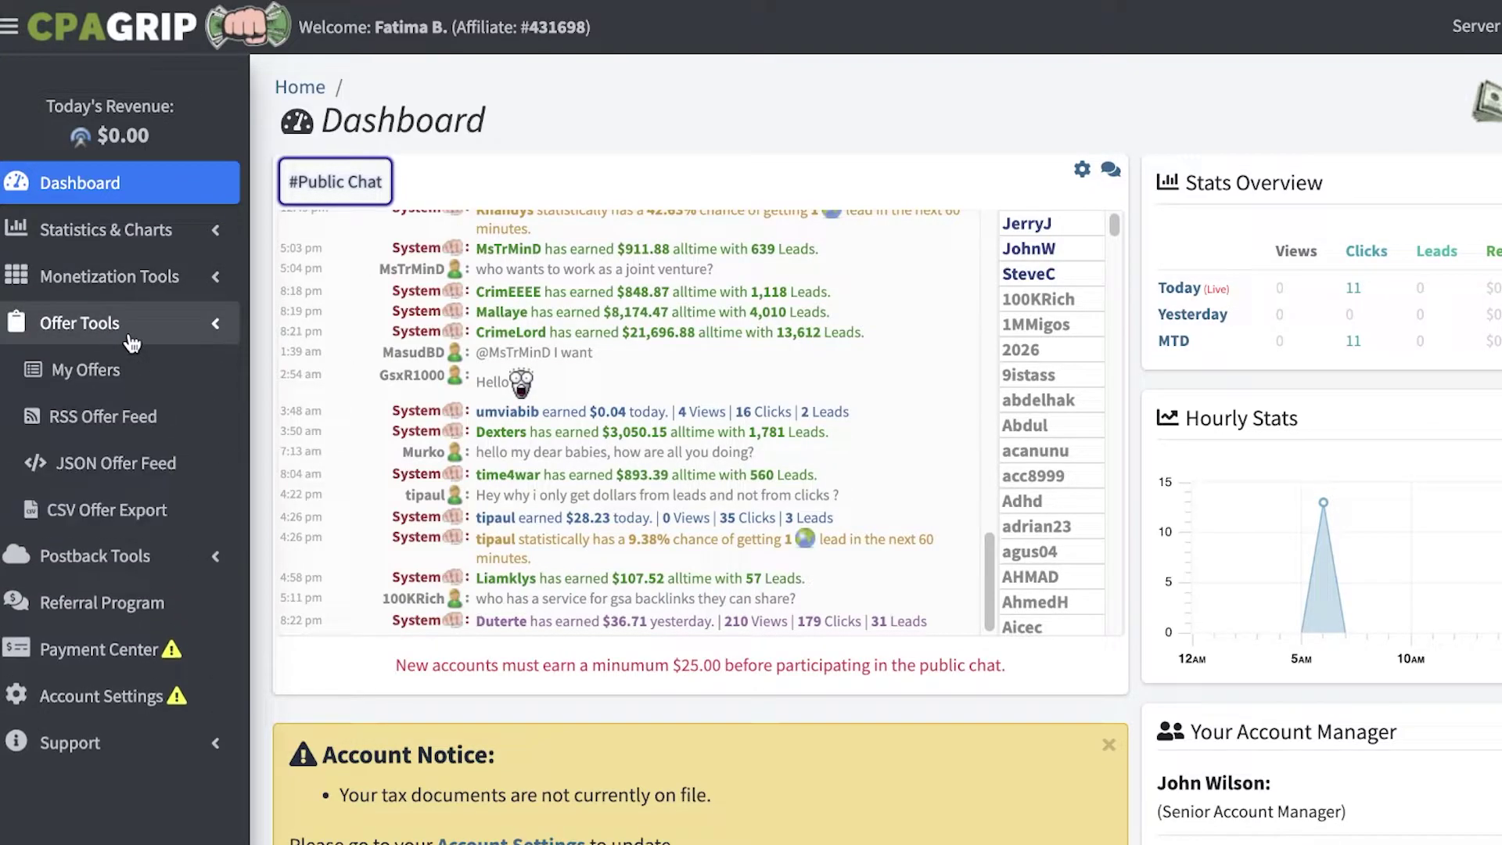
pyautogui.click(121, 370)
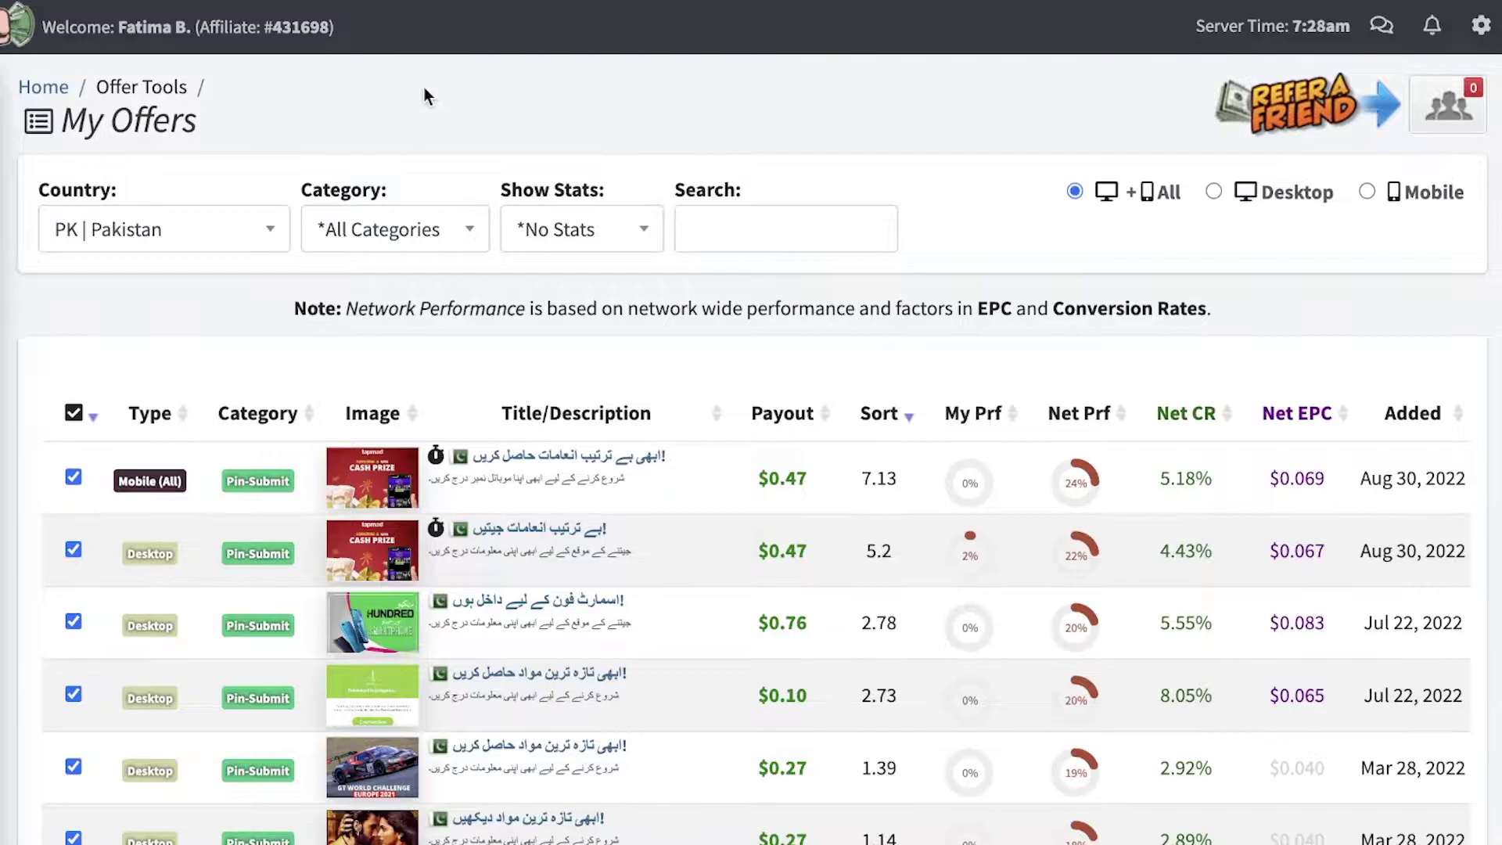
pyautogui.scroll(-10, 344, 192)
pyautogui.scroll(8, 264, 241)
pyautogui.scroll(2, 153, 174)
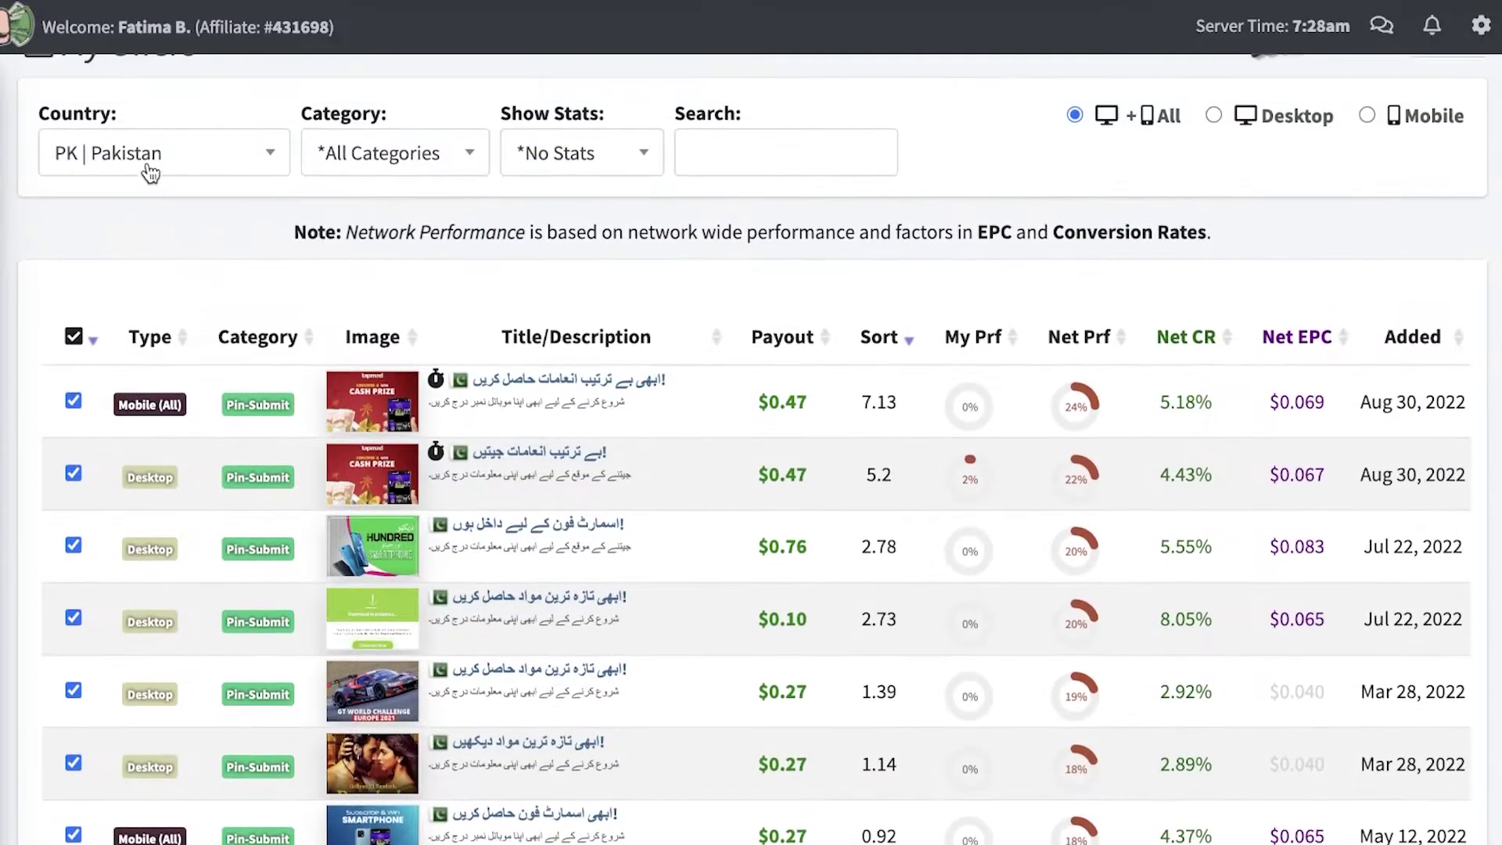
# Filter the offers by Belgium, Guam, Uruguay and Cote d'Ivoire in turn.
pyautogui.click(151, 161)
pyautogui.click(118, 298)
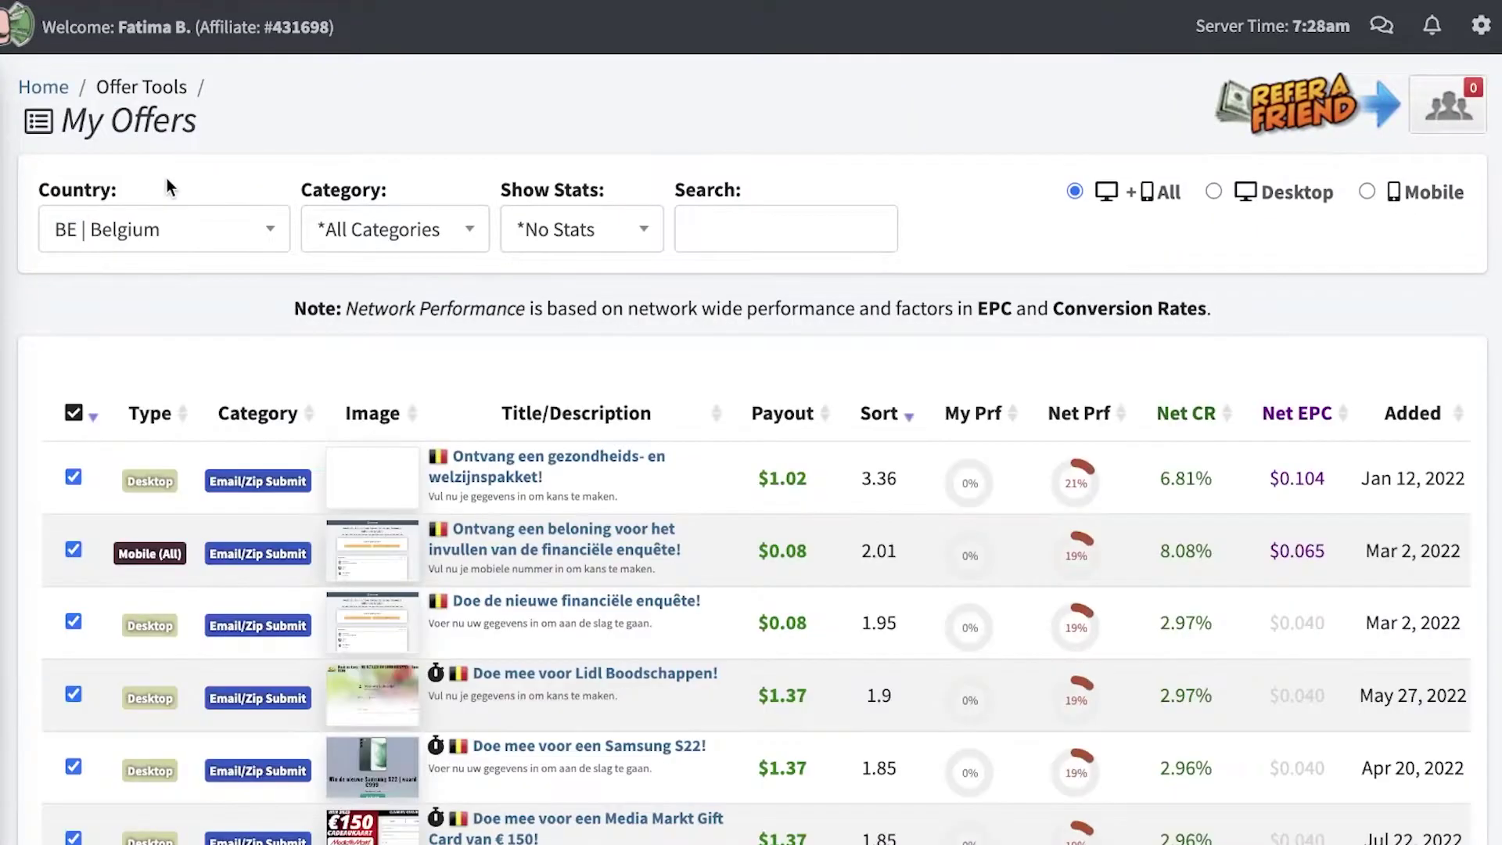
pyautogui.scroll(-8, 234, 302)
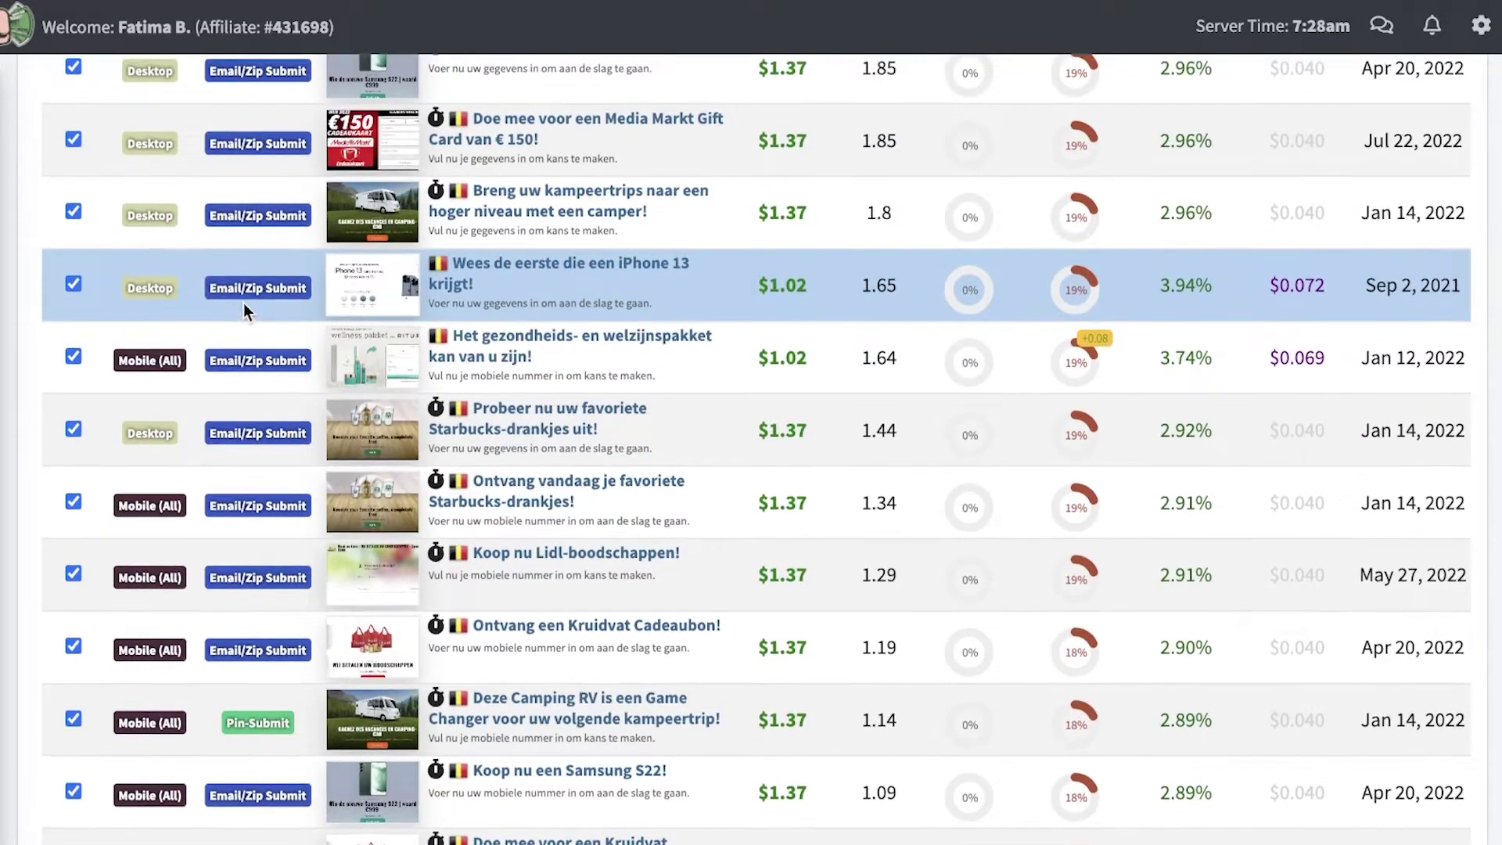
pyautogui.scroll(8, 243, 303)
pyautogui.click(161, 249)
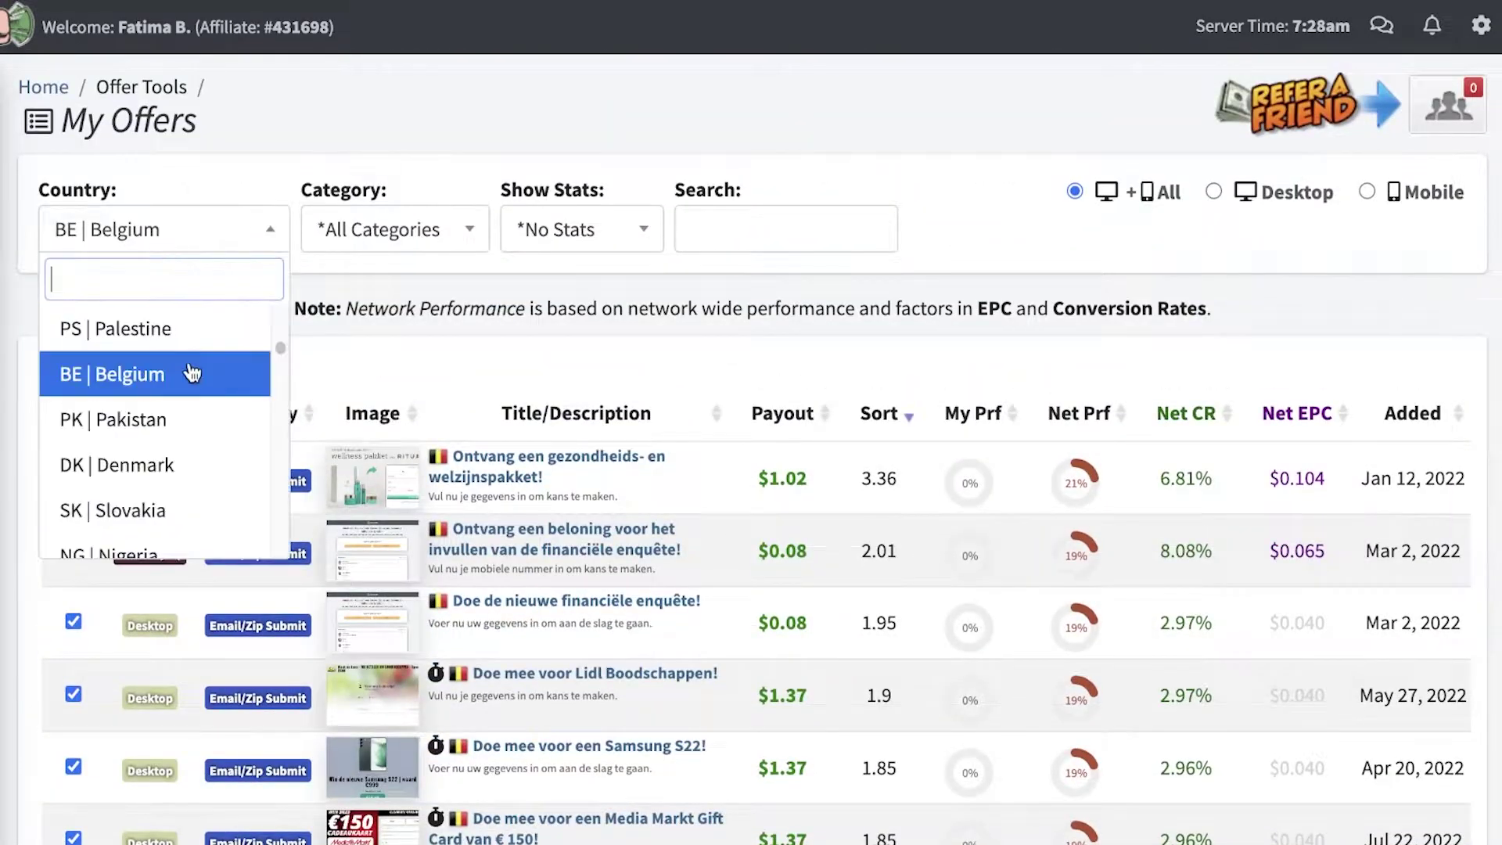
pyautogui.scroll(-5, 188, 369)
pyautogui.click(184, 341)
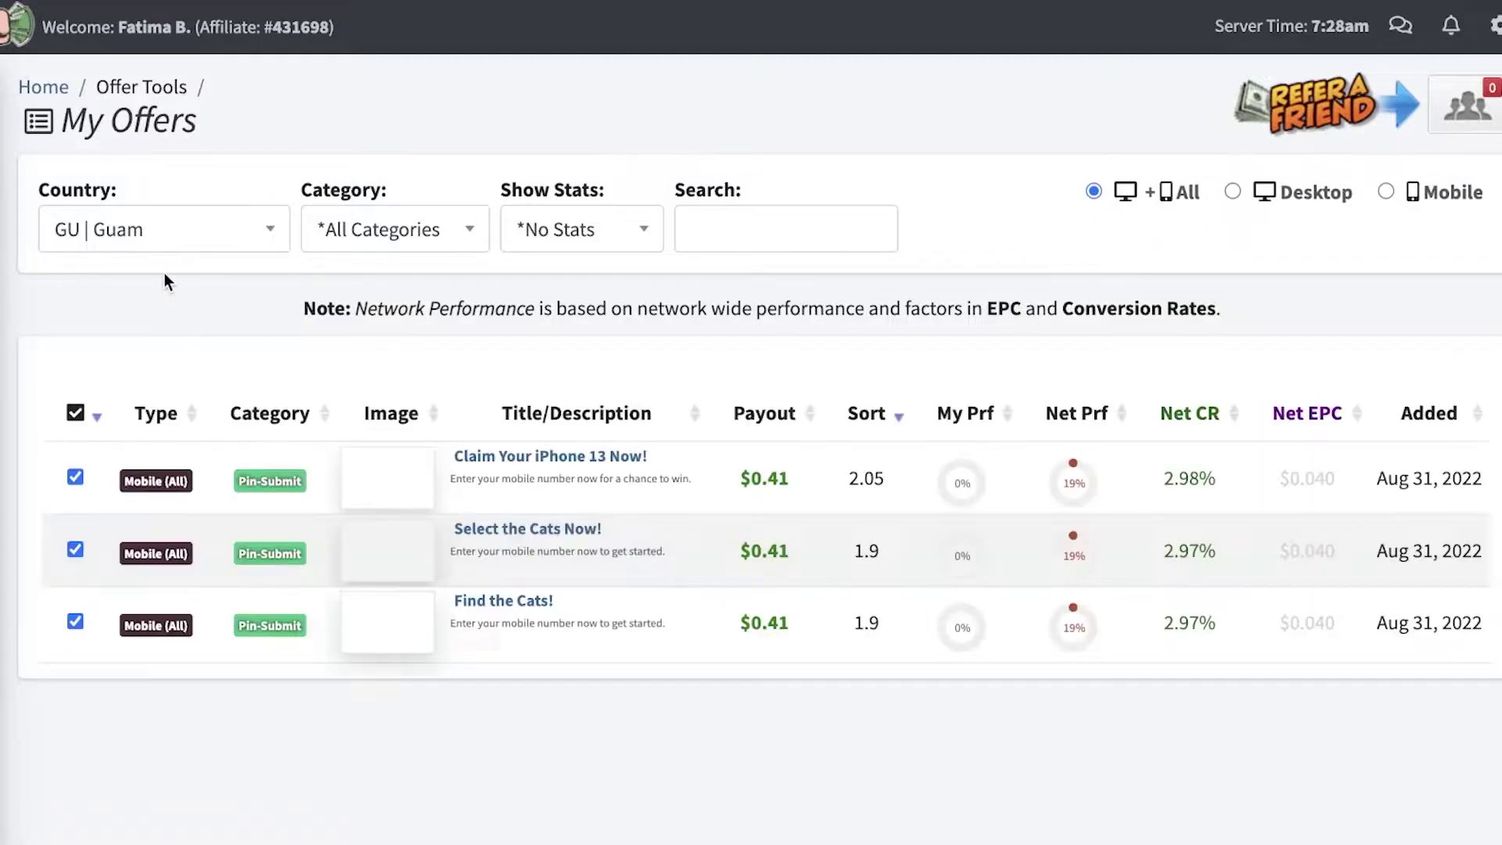
pyautogui.click(163, 234)
pyautogui.click(149, 419)
pyautogui.click(161, 231)
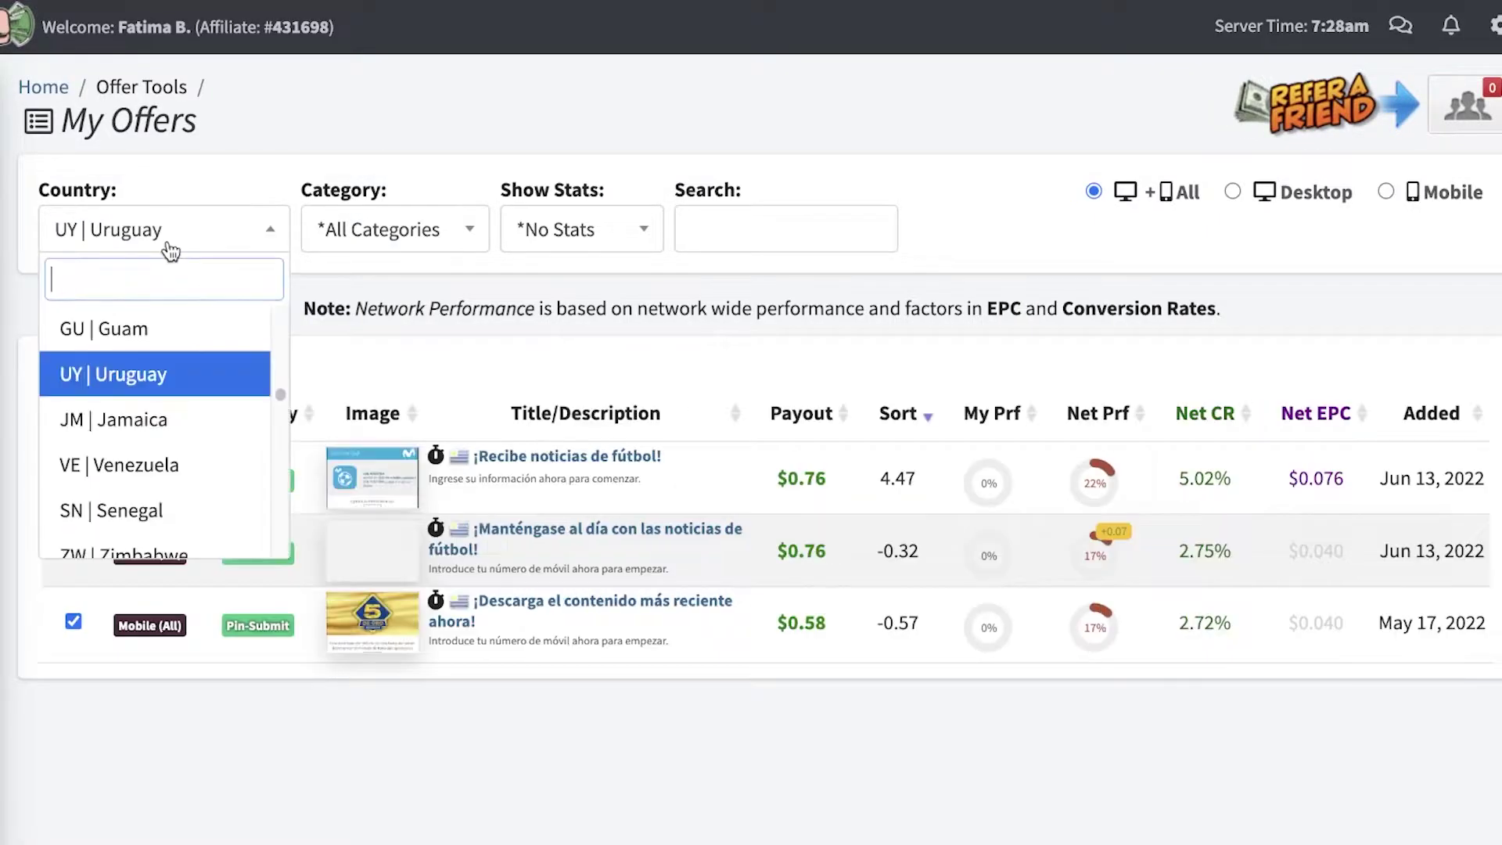
pyautogui.scroll(-3, 156, 368)
pyautogui.click(149, 398)
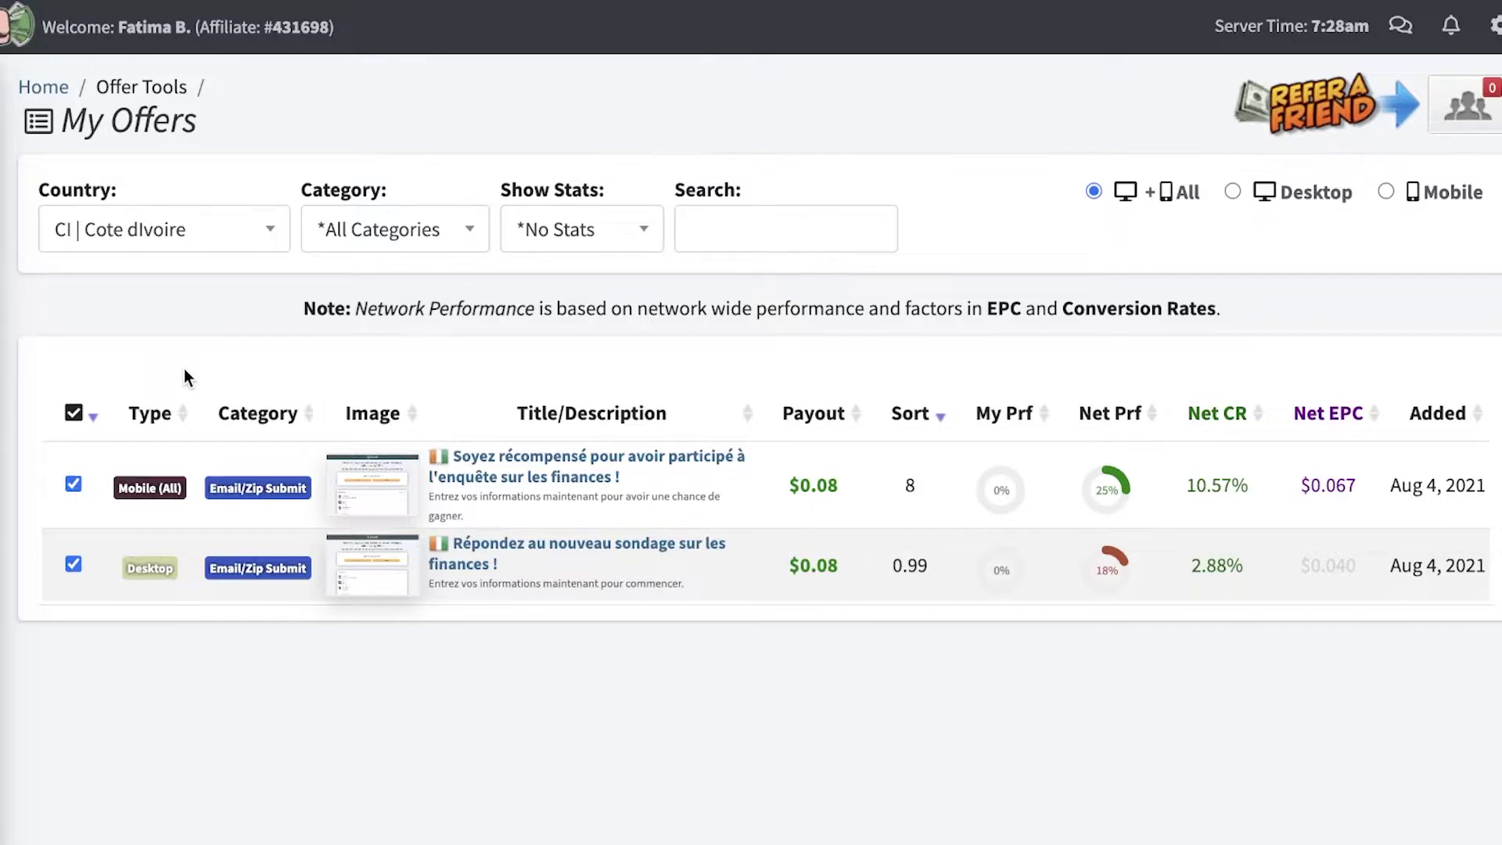
# Filter the offers to Bhutan, then switch the filter to All Countries.
pyautogui.click(117, 229)
pyautogui.scroll(-5, 120, 470)
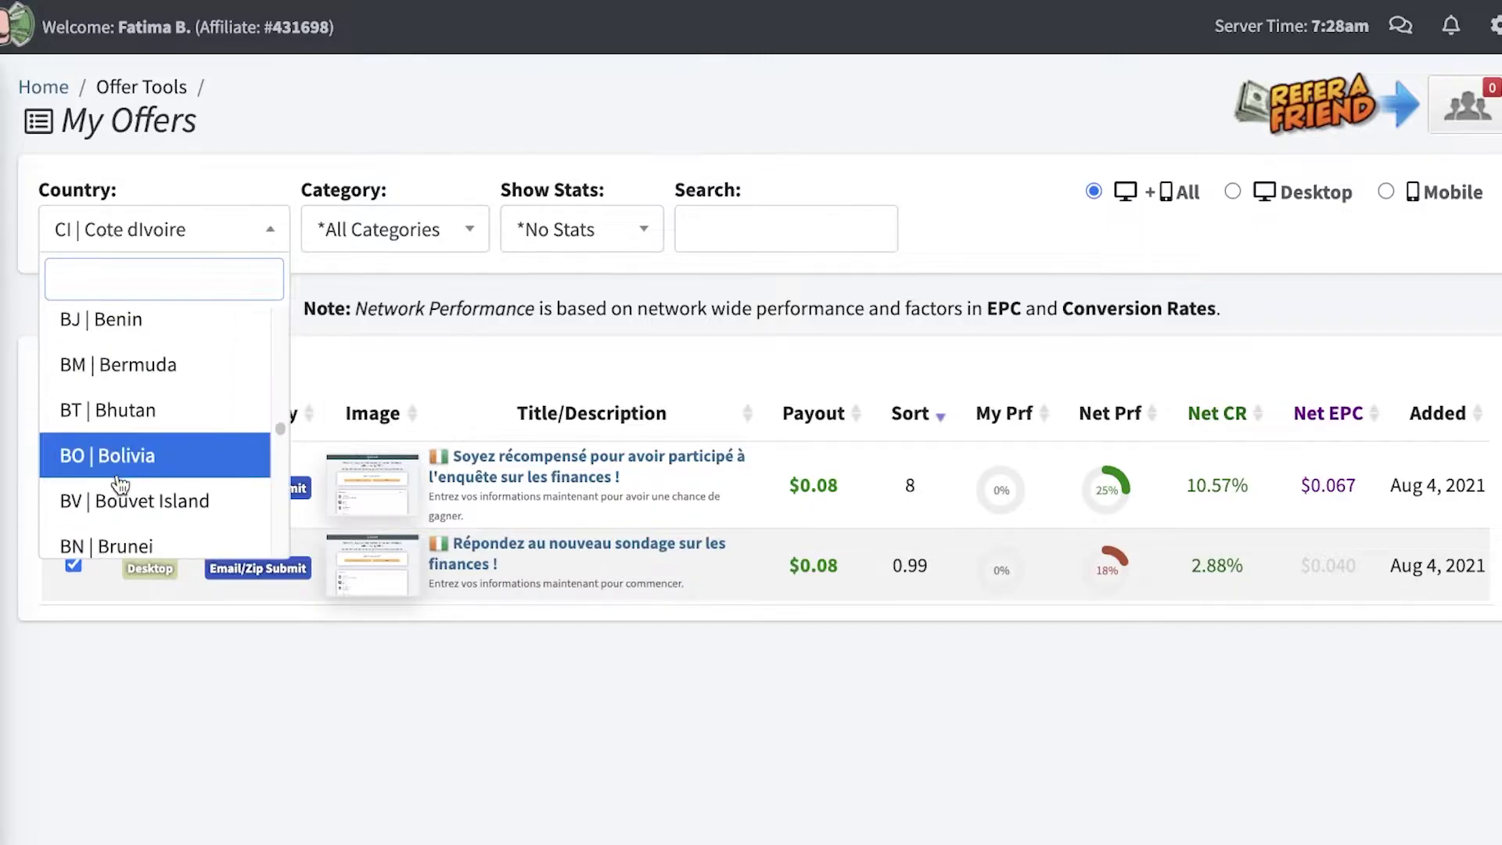
pyautogui.click(114, 403)
pyautogui.click(178, 249)
pyautogui.scroll(-3, 156, 391)
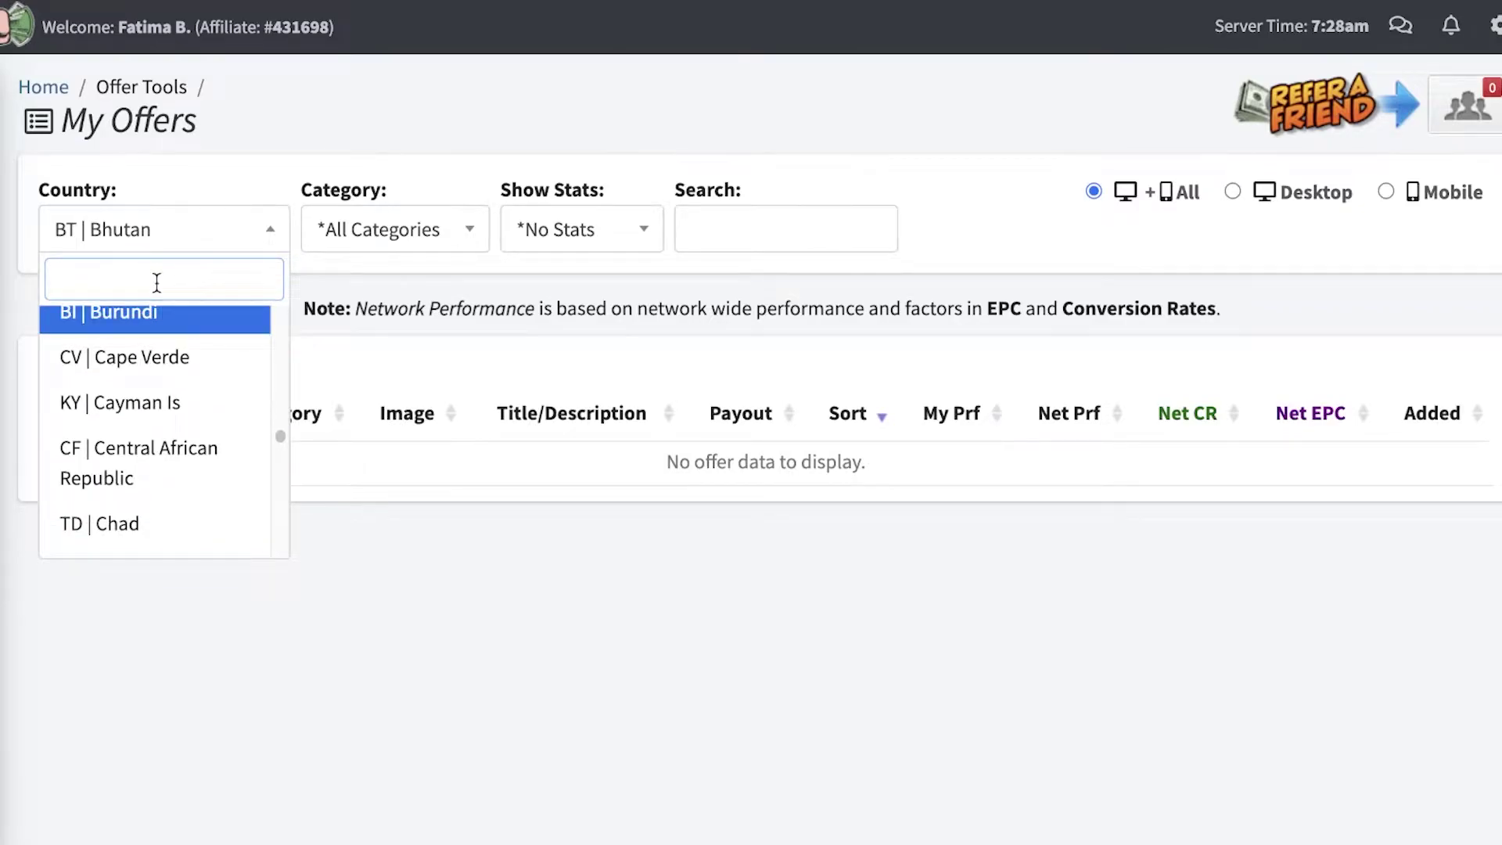
pyautogui.write('c')
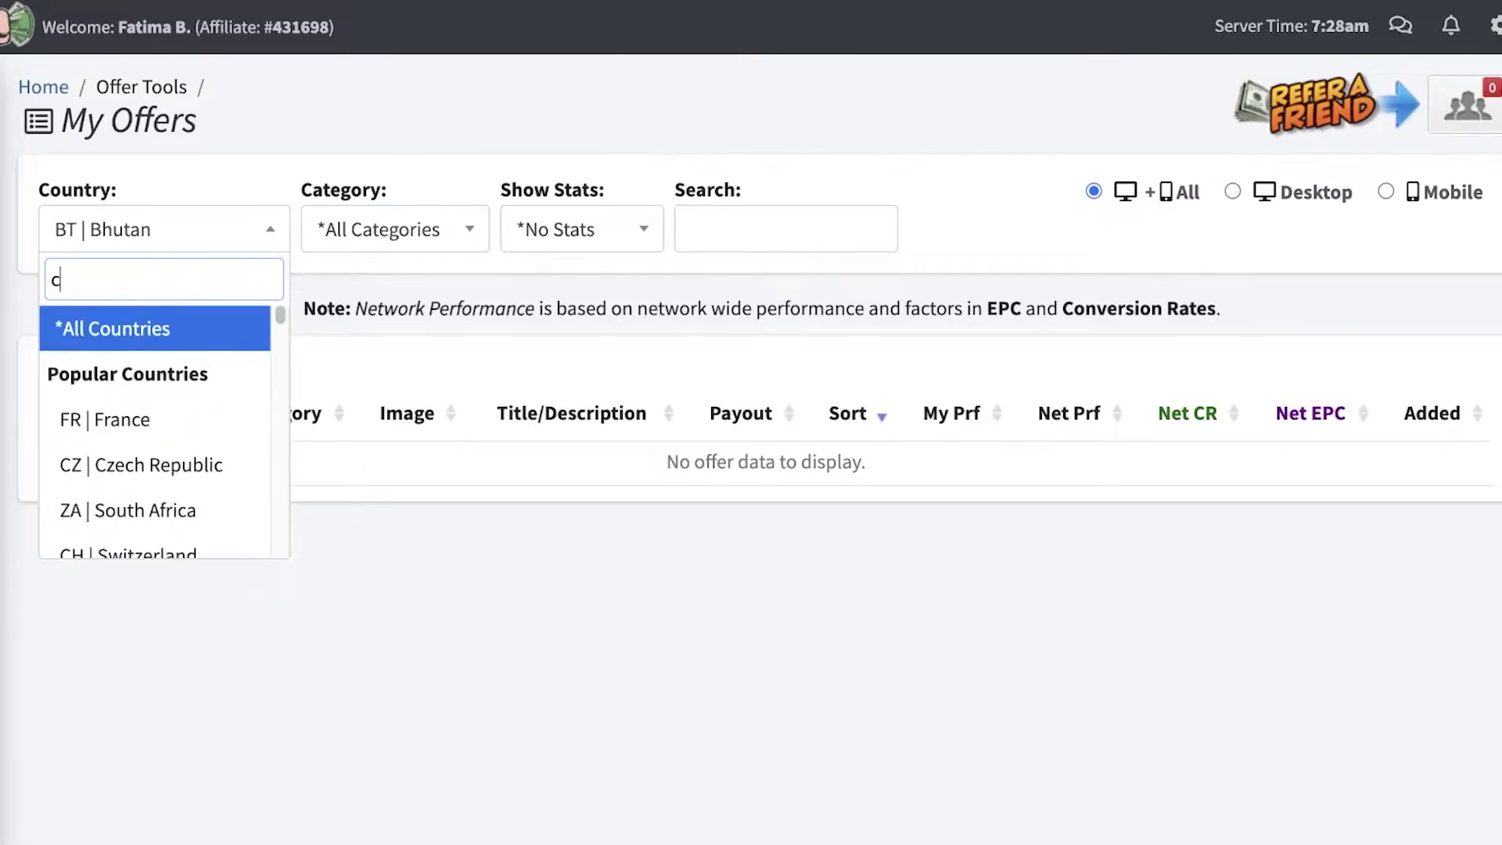
pyautogui.click(119, 331)
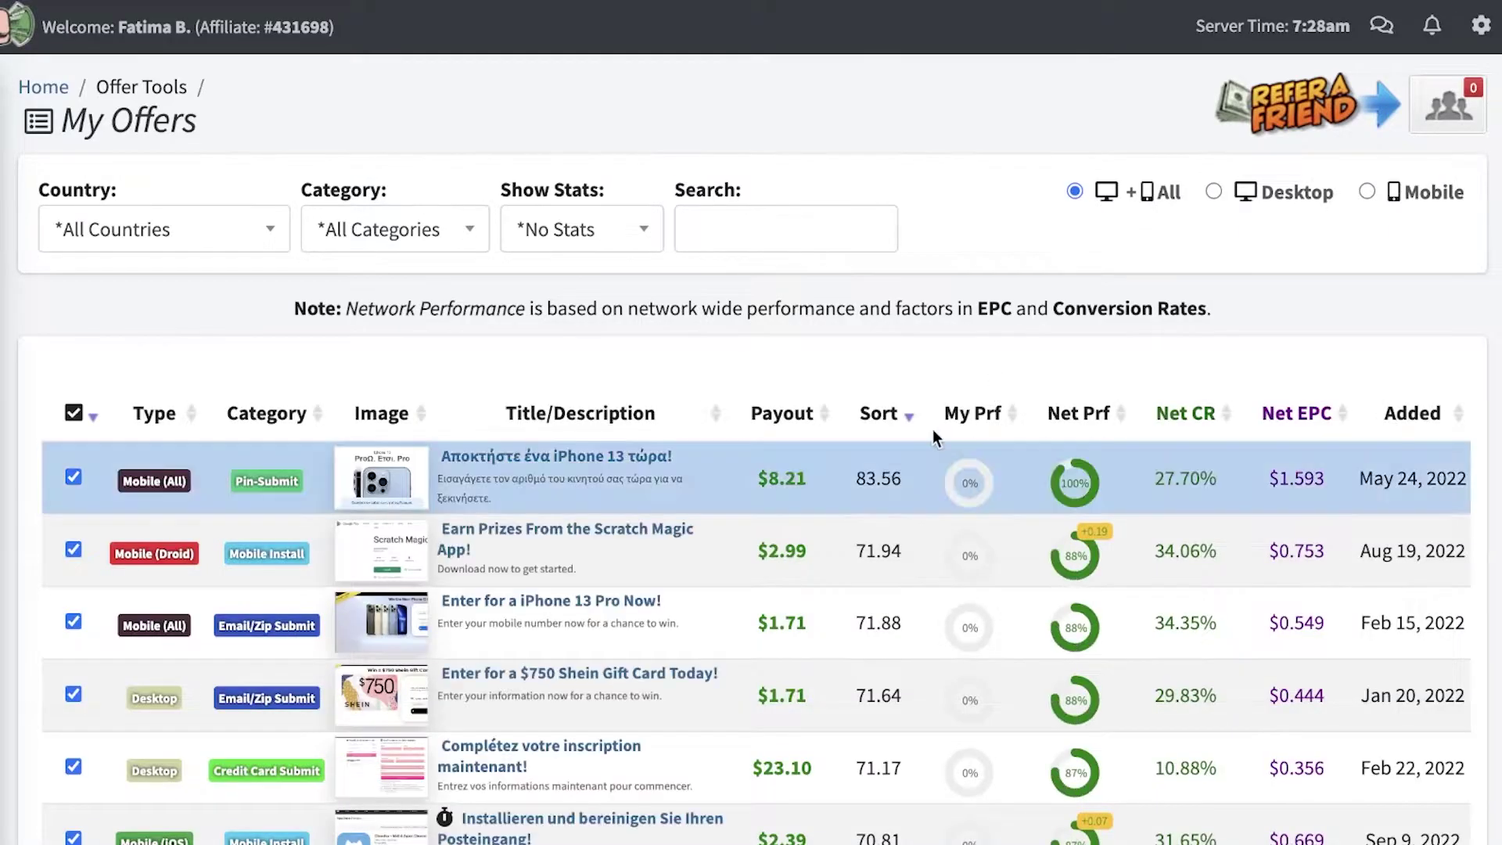
# Inspect the Scratch Magic App offer's Android-only restriction, then close its details.
pyautogui.scroll(-1, 946, 481)
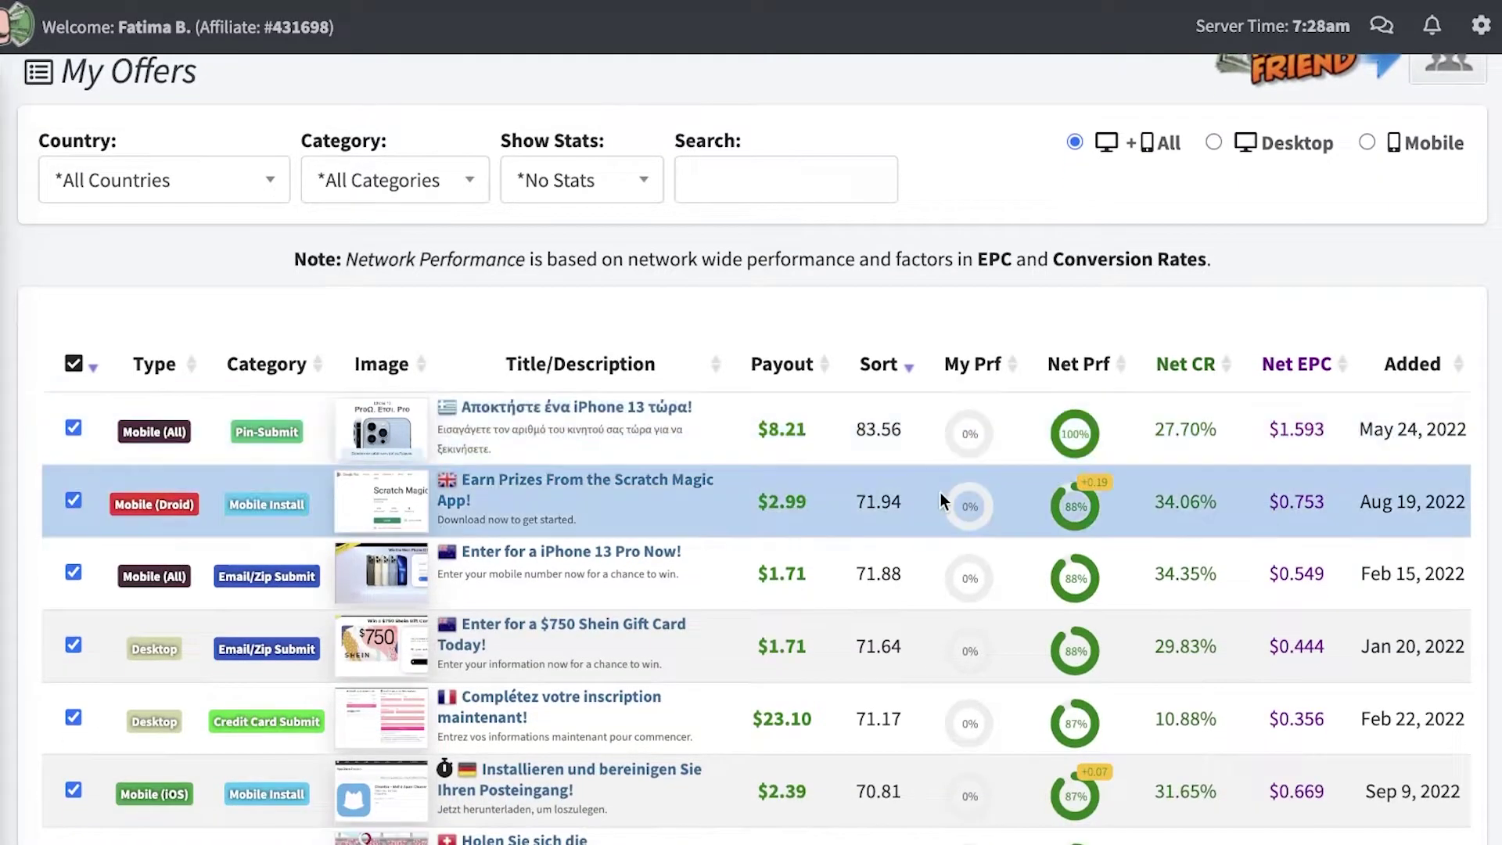
pyautogui.scroll(-1, 940, 491)
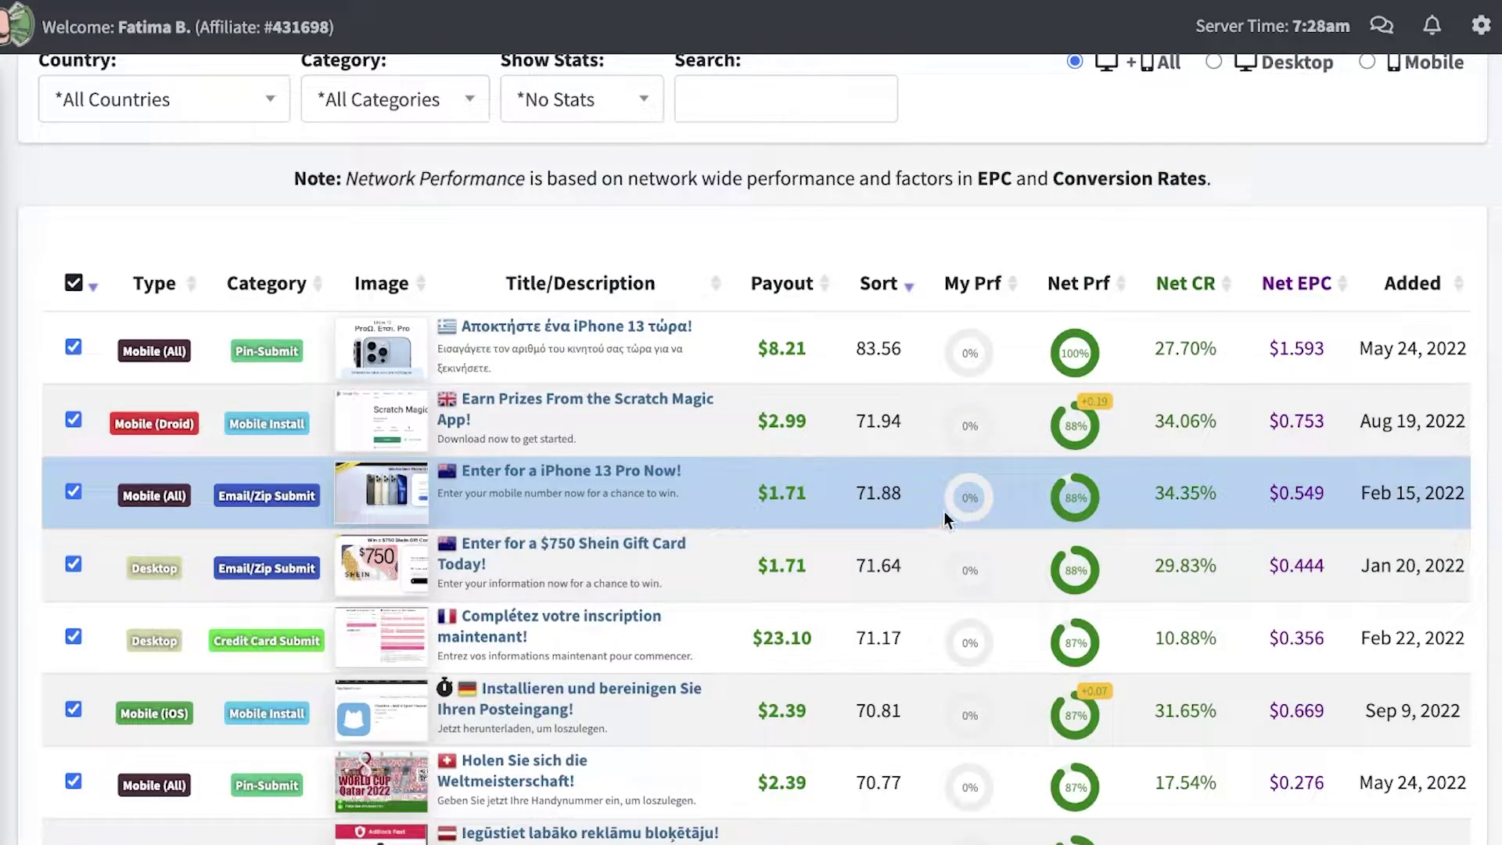
pyautogui.click(705, 415)
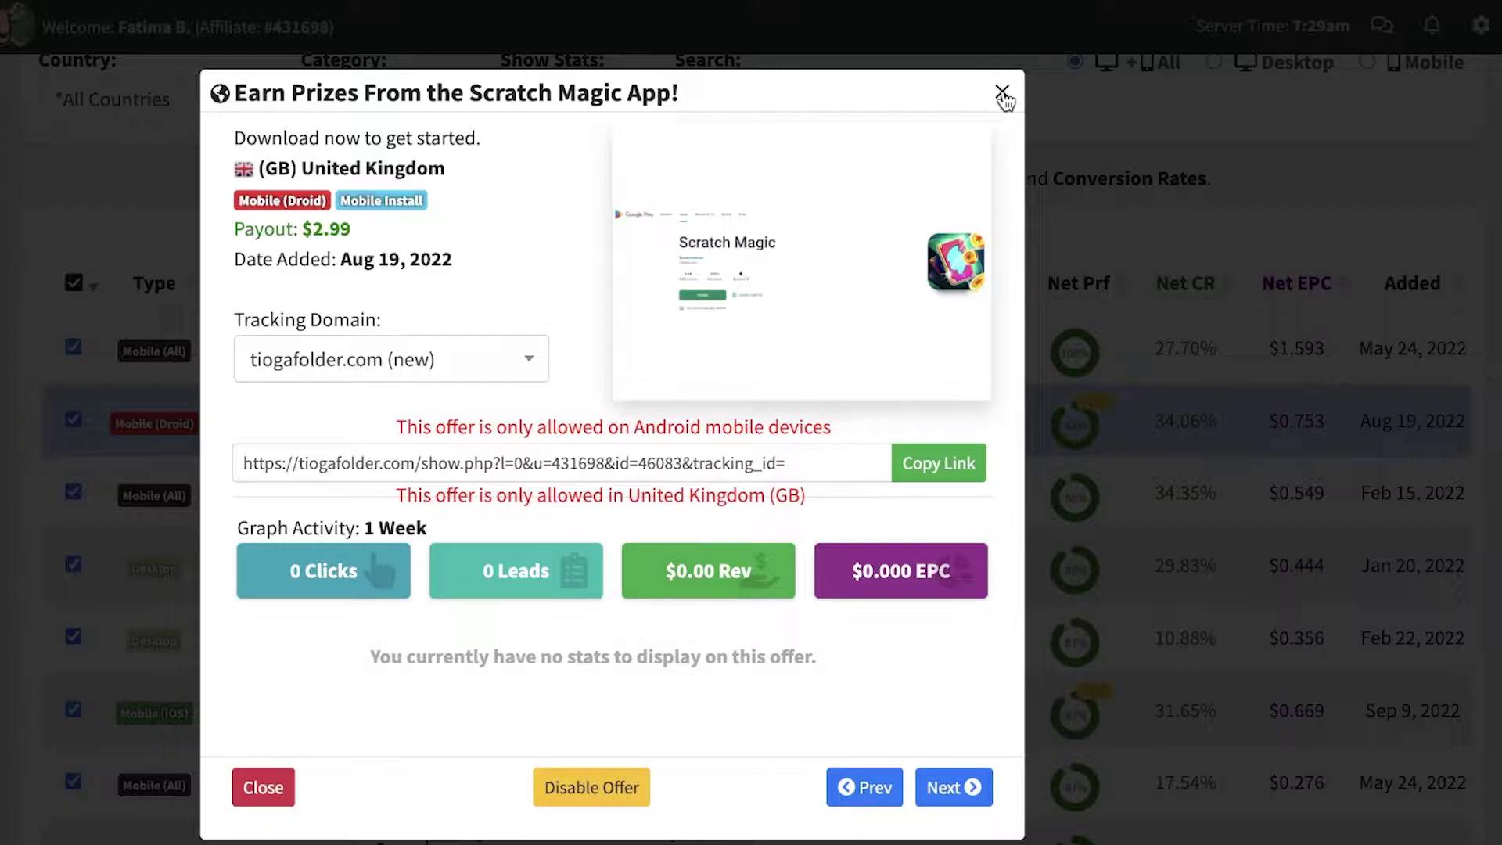
pyautogui.moveTo(637, 436); pyautogui.dragTo(827, 434)
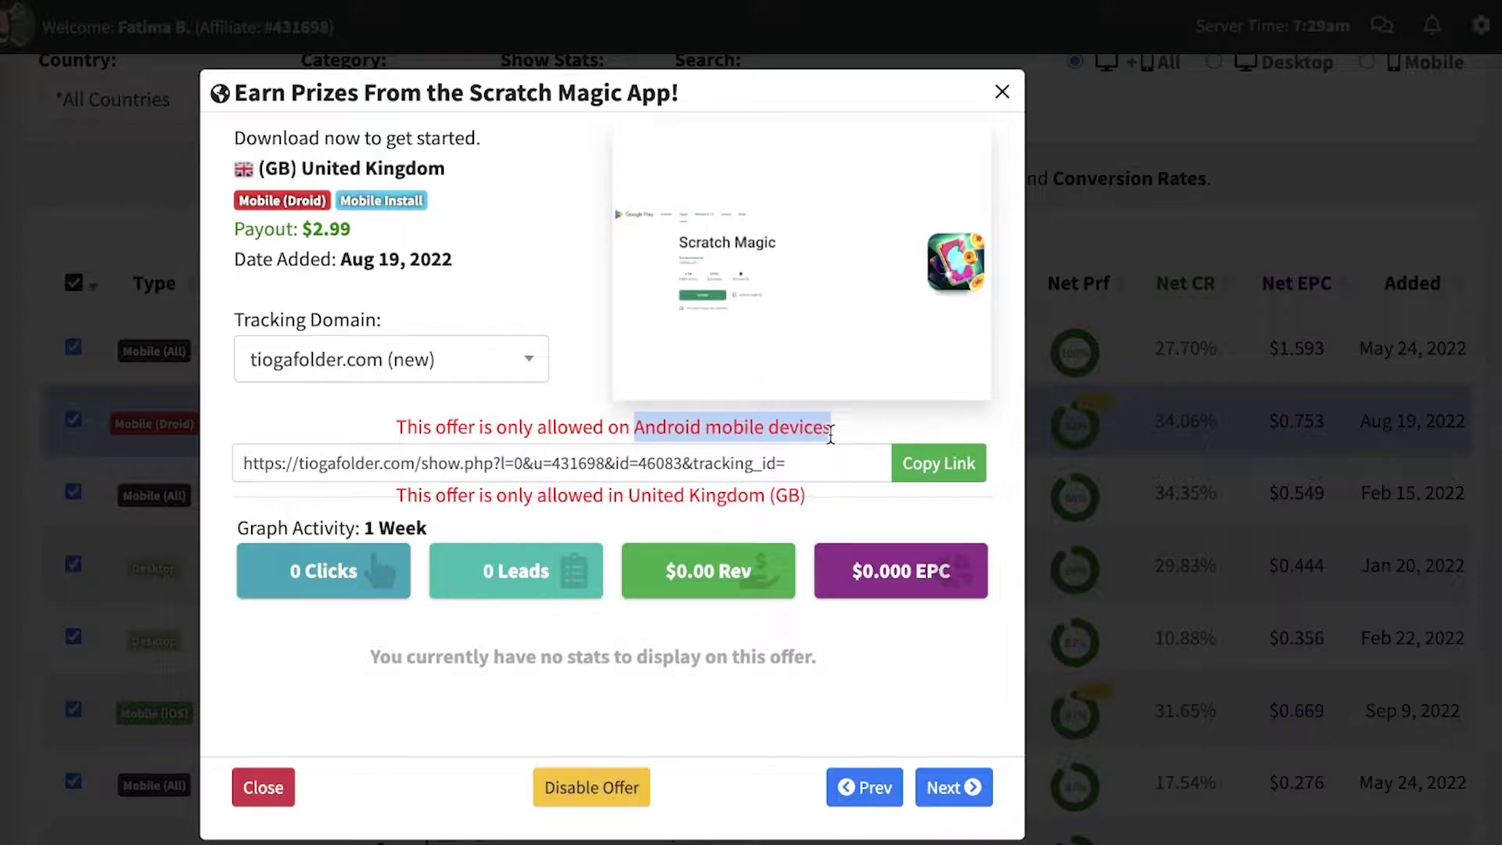
pyautogui.click(1002, 91)
# Open the Swiss World Cup offer and copy its tracking link.
pyautogui.scroll(-2, 692, 391)
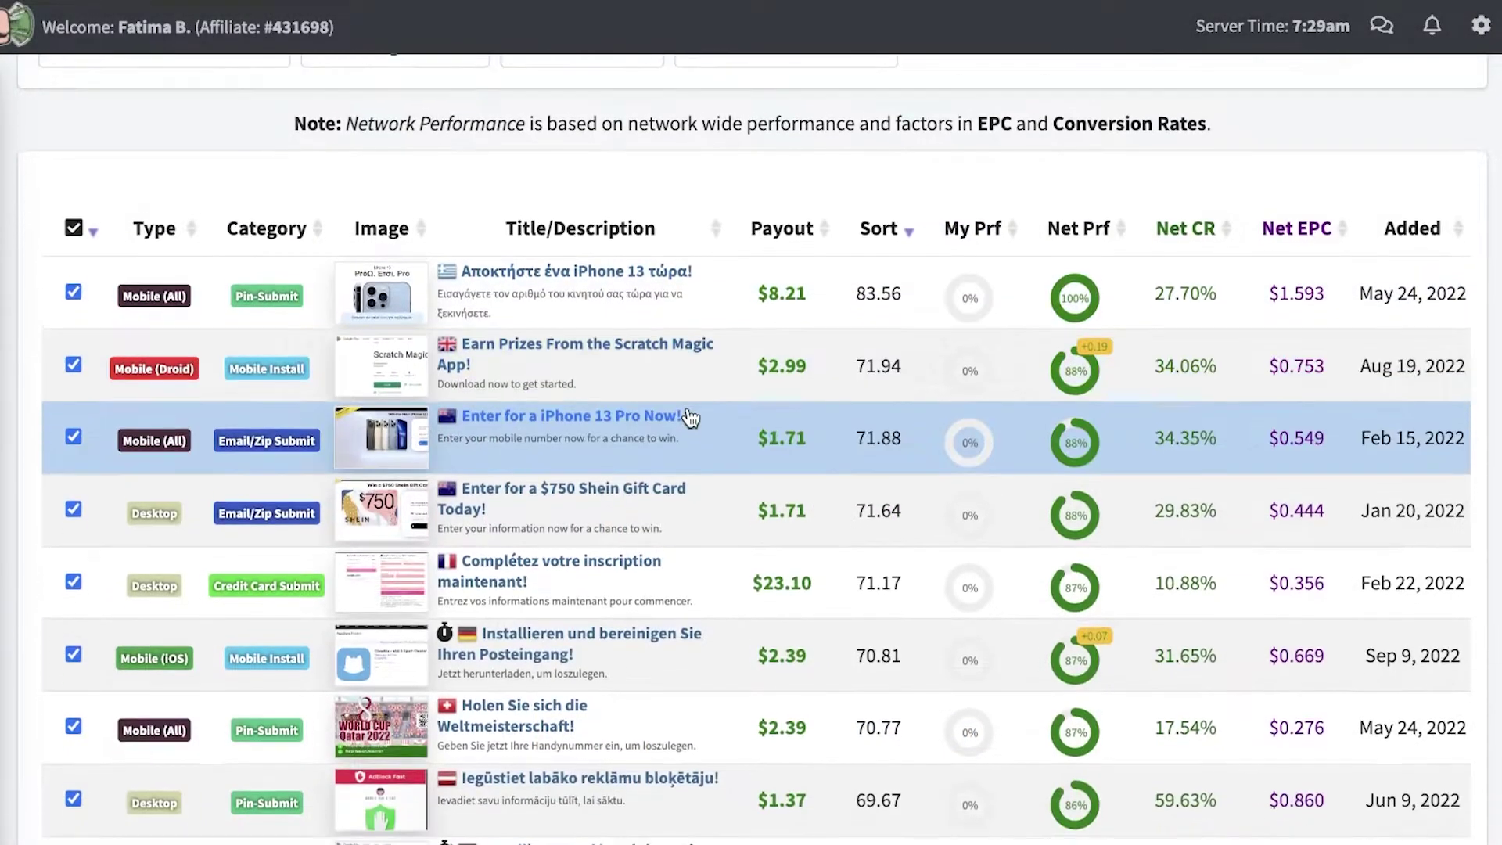
pyautogui.scroll(3, 690, 419)
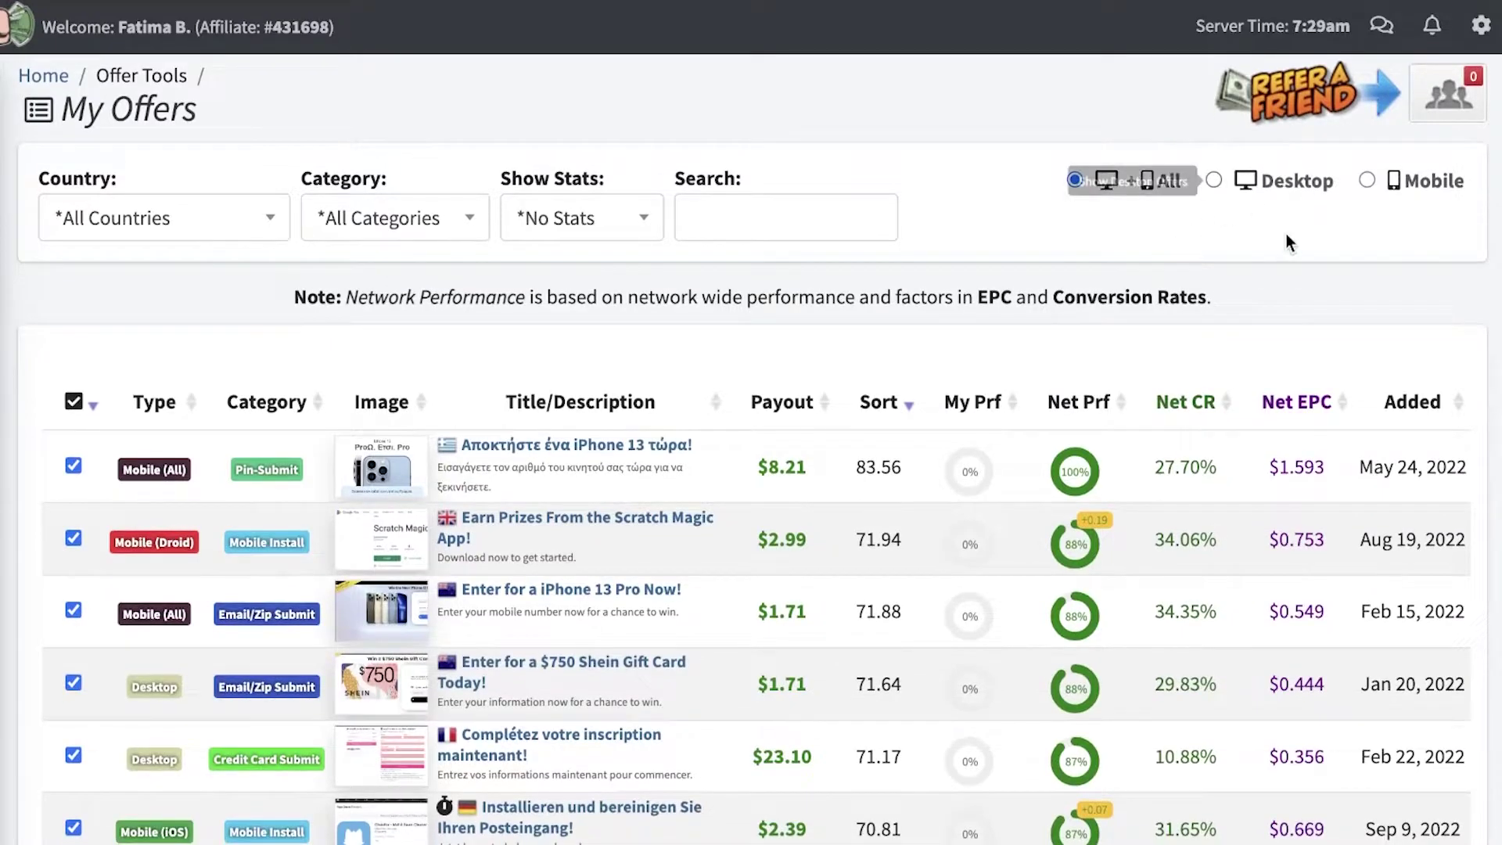
pyautogui.scroll(-2, 641, 474)
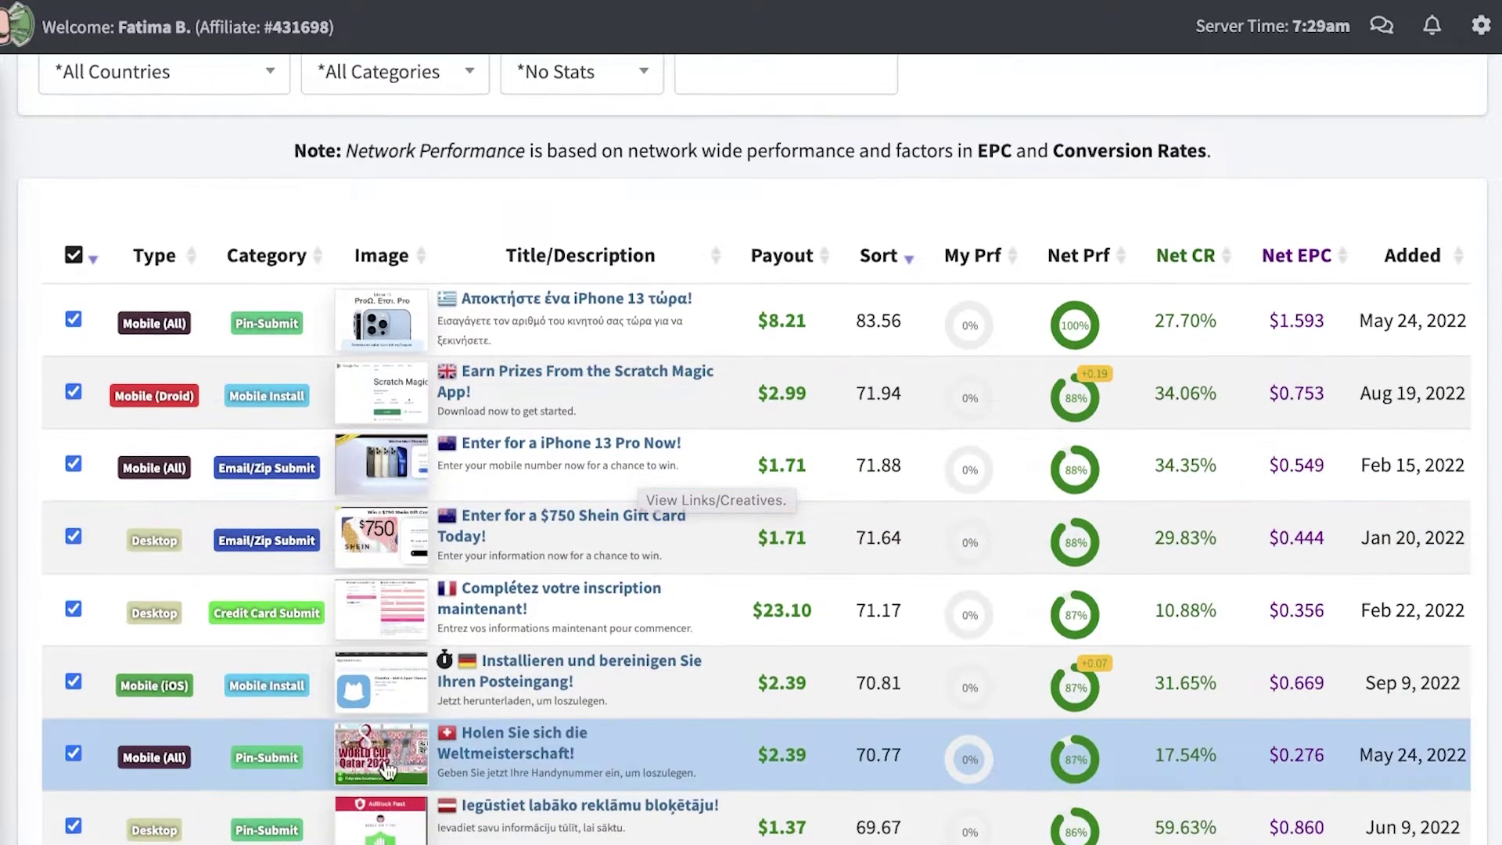
pyautogui.scroll(-4, 575, 626)
pyautogui.click(575, 495)
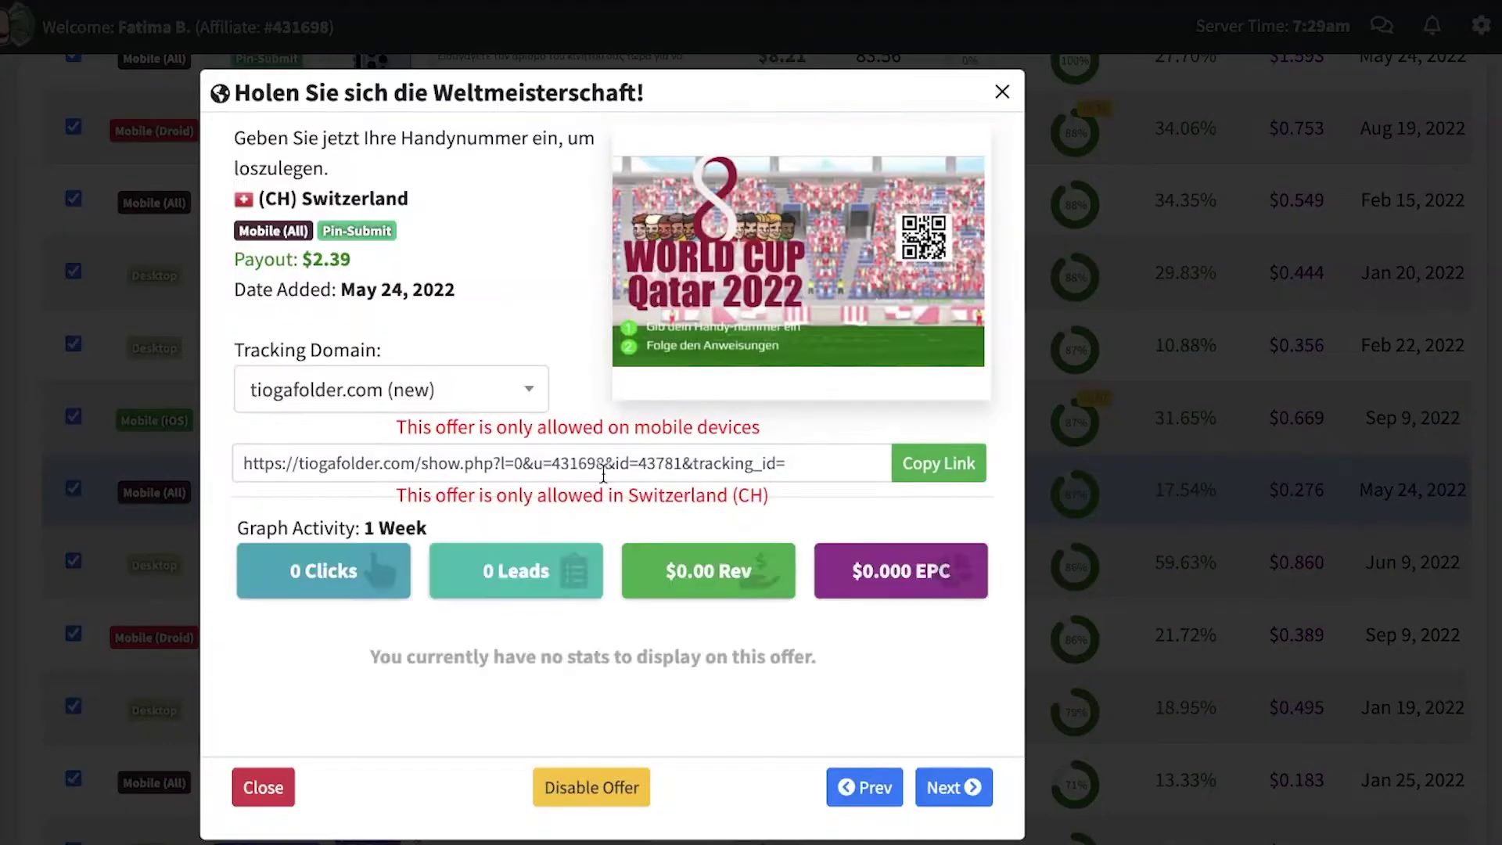
pyautogui.click(1143, 546)
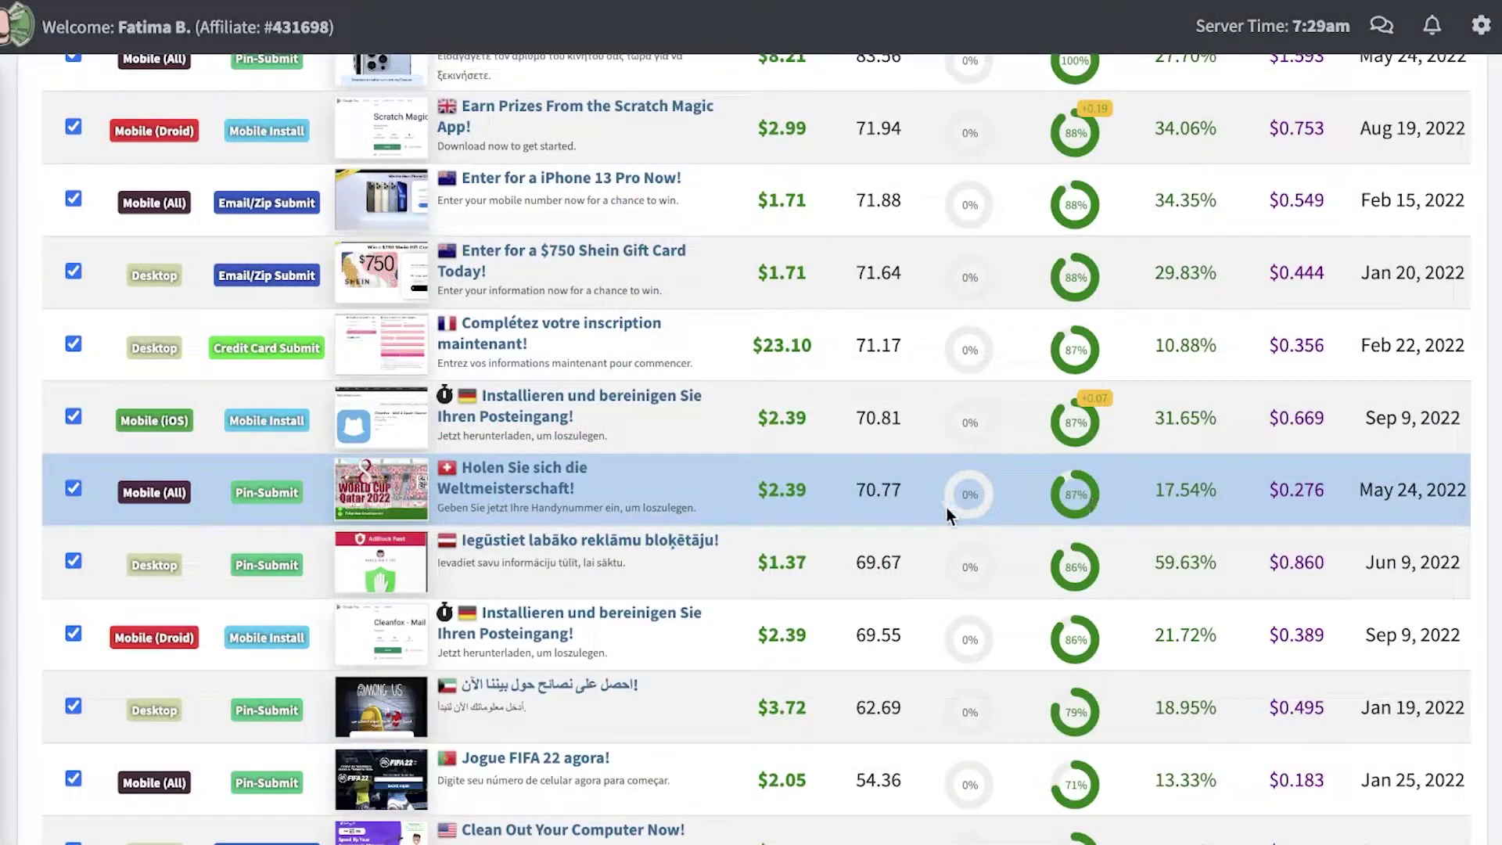
pyautogui.click(696, 491)
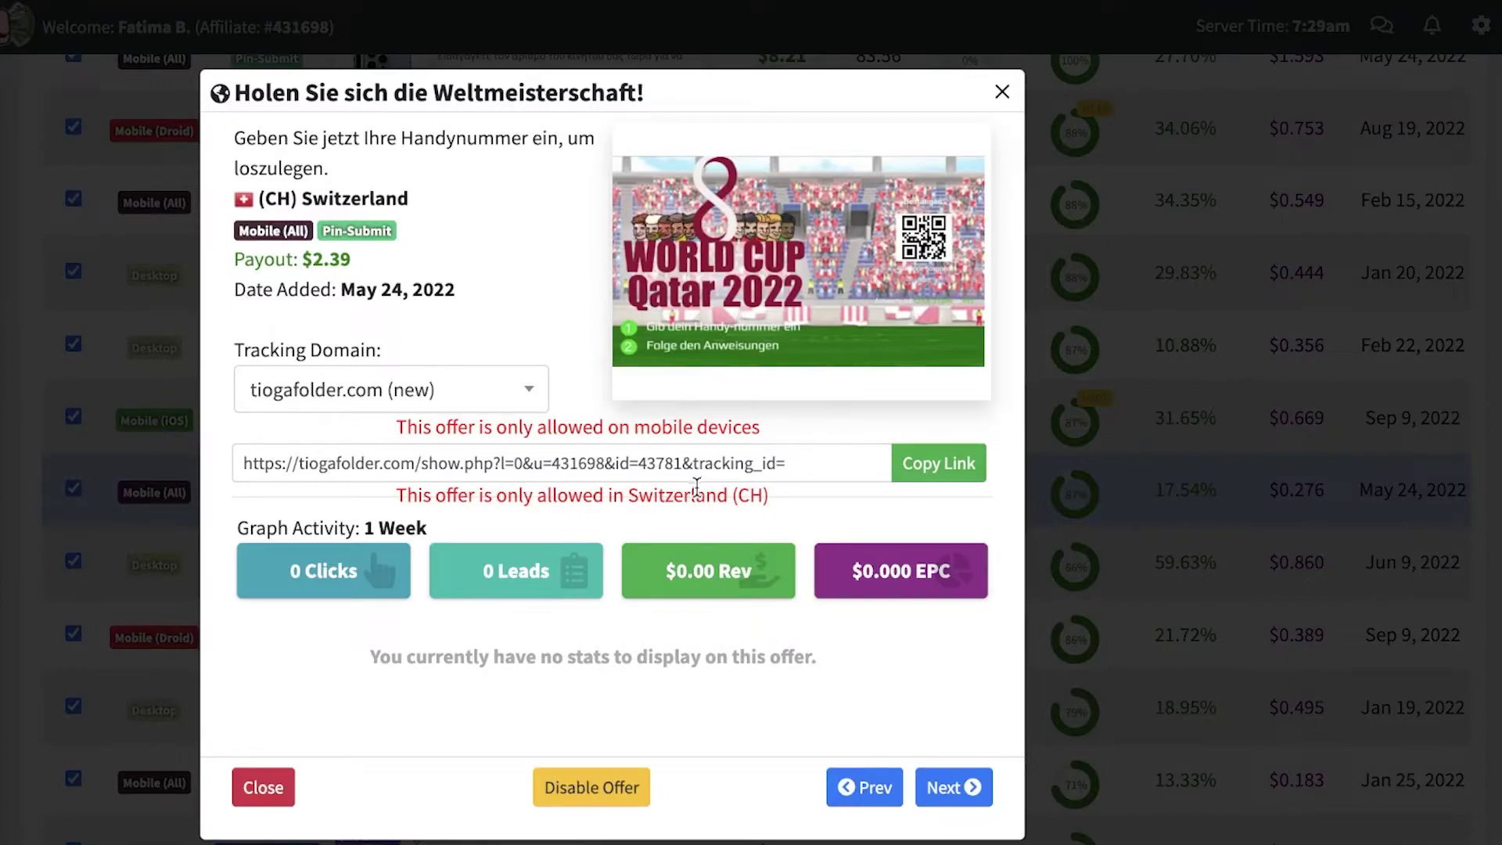
pyautogui.moveTo(632, 494); pyautogui.dragTo(776, 506)
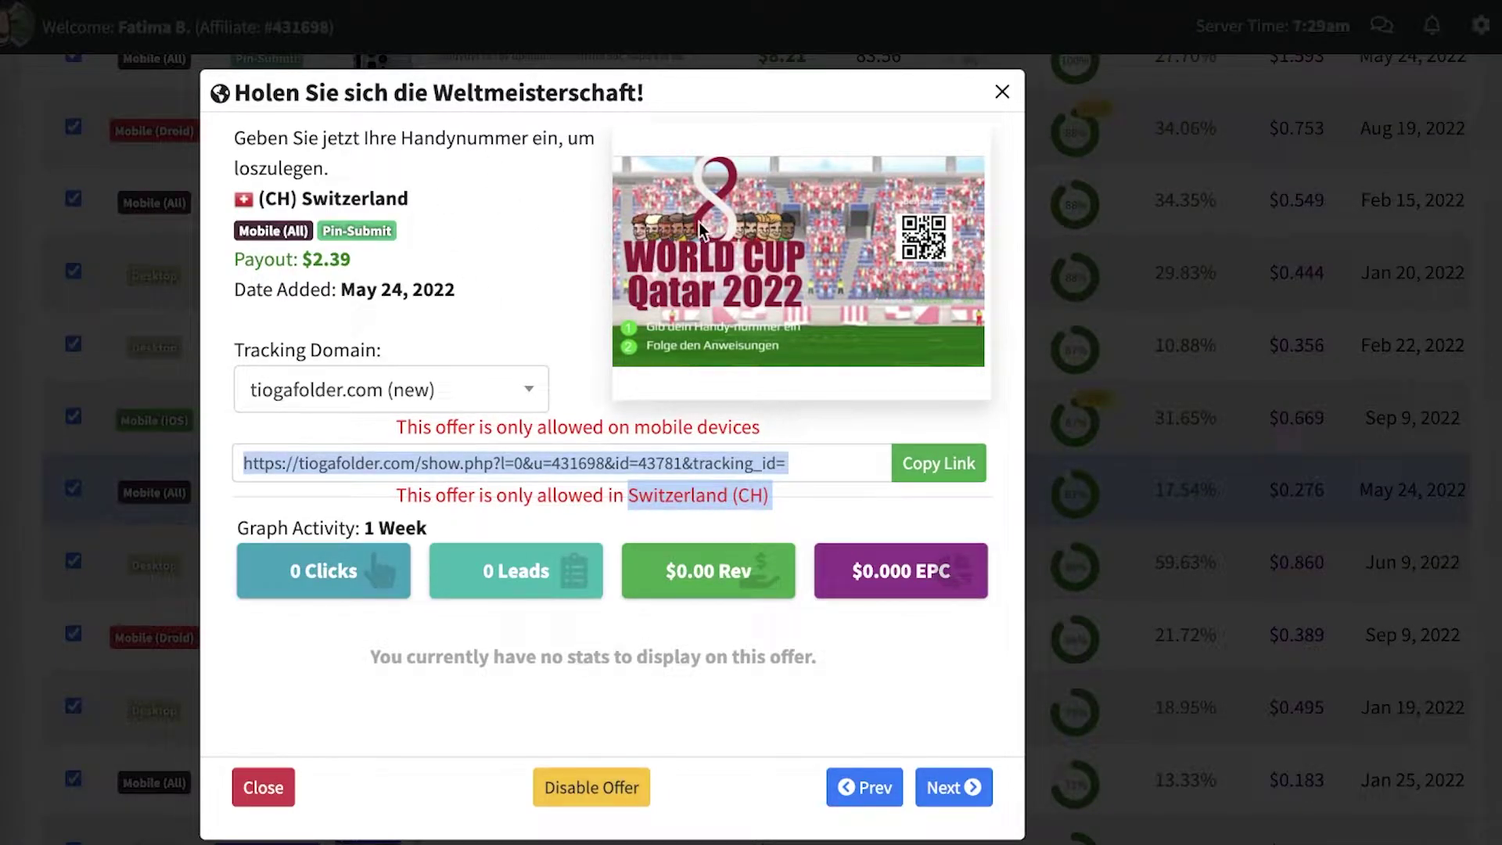
pyautogui.click(939, 463)
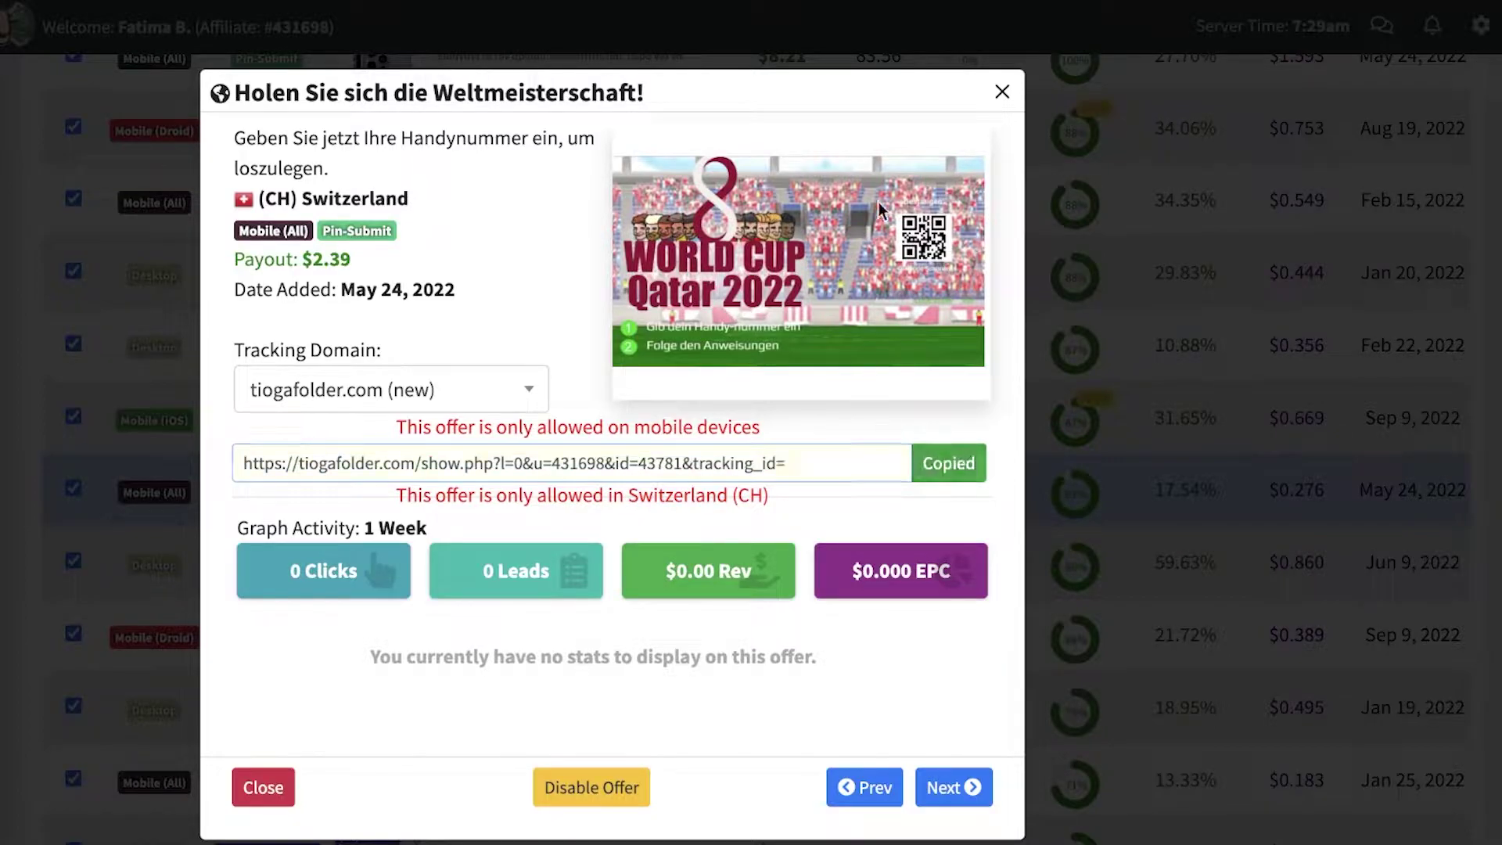
# Load the copied tracking link in a new tab to reach the tapmad cash-prize page, then close it.
pyautogui.press('super+t')
pyautogui.rightClick(780, 9)
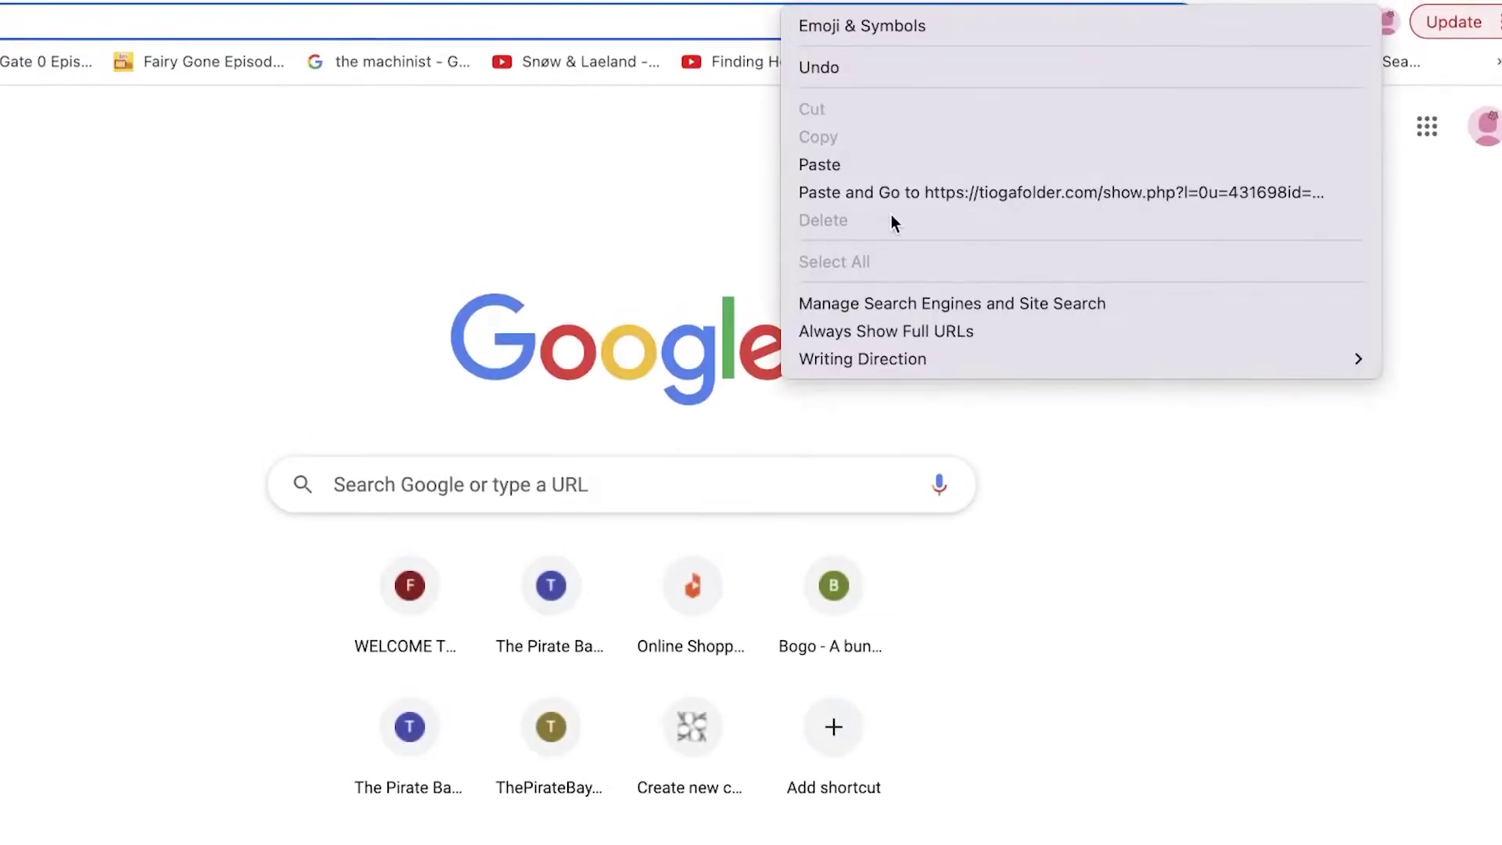
pyautogui.click(884, 191)
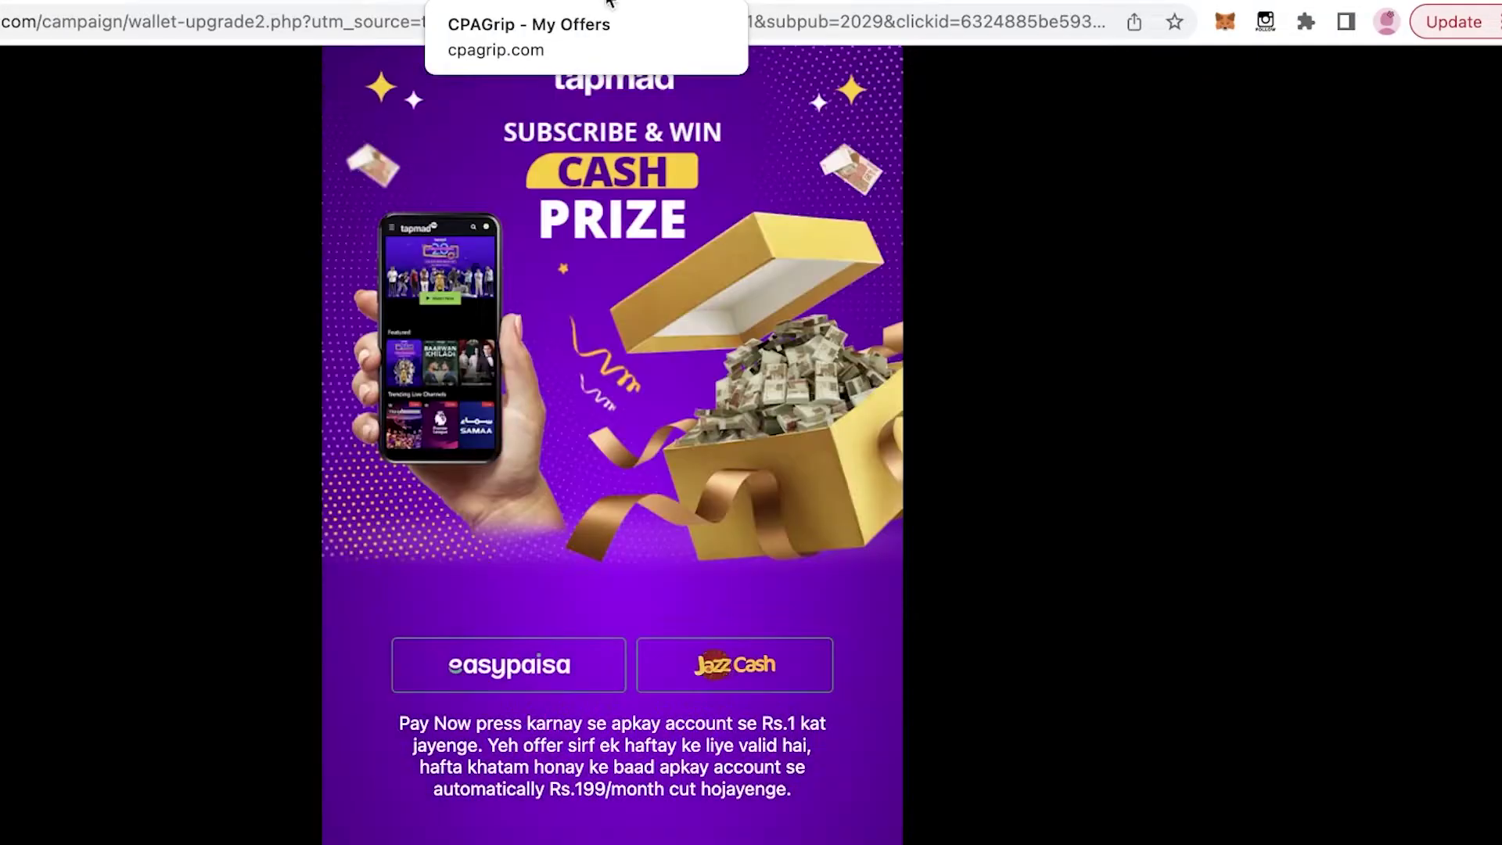
pyautogui.press('super+w')
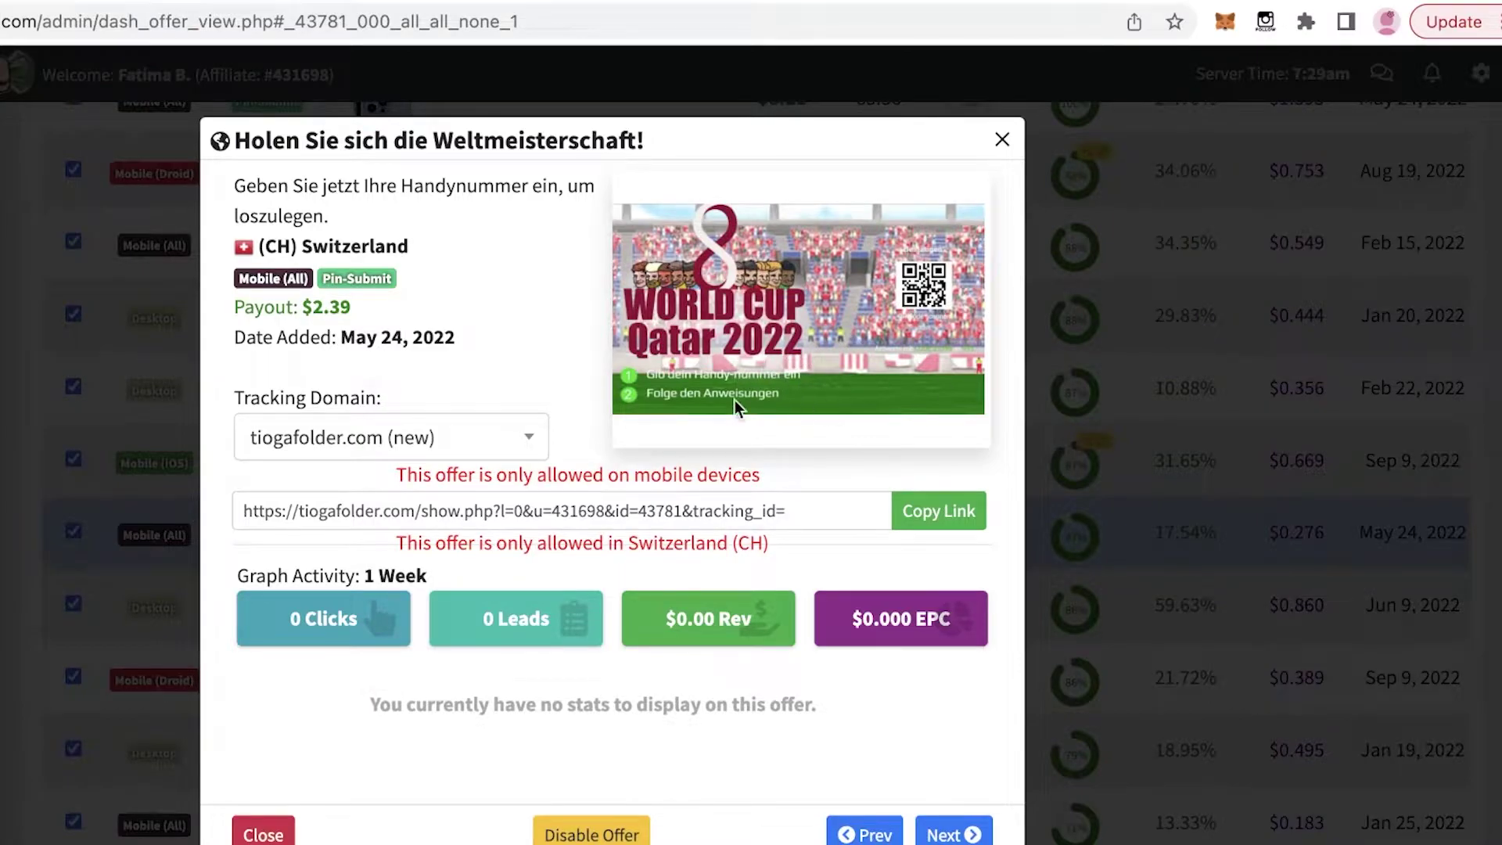
pyautogui.click(1185, 465)
pyautogui.scroll(-4, 460, 526)
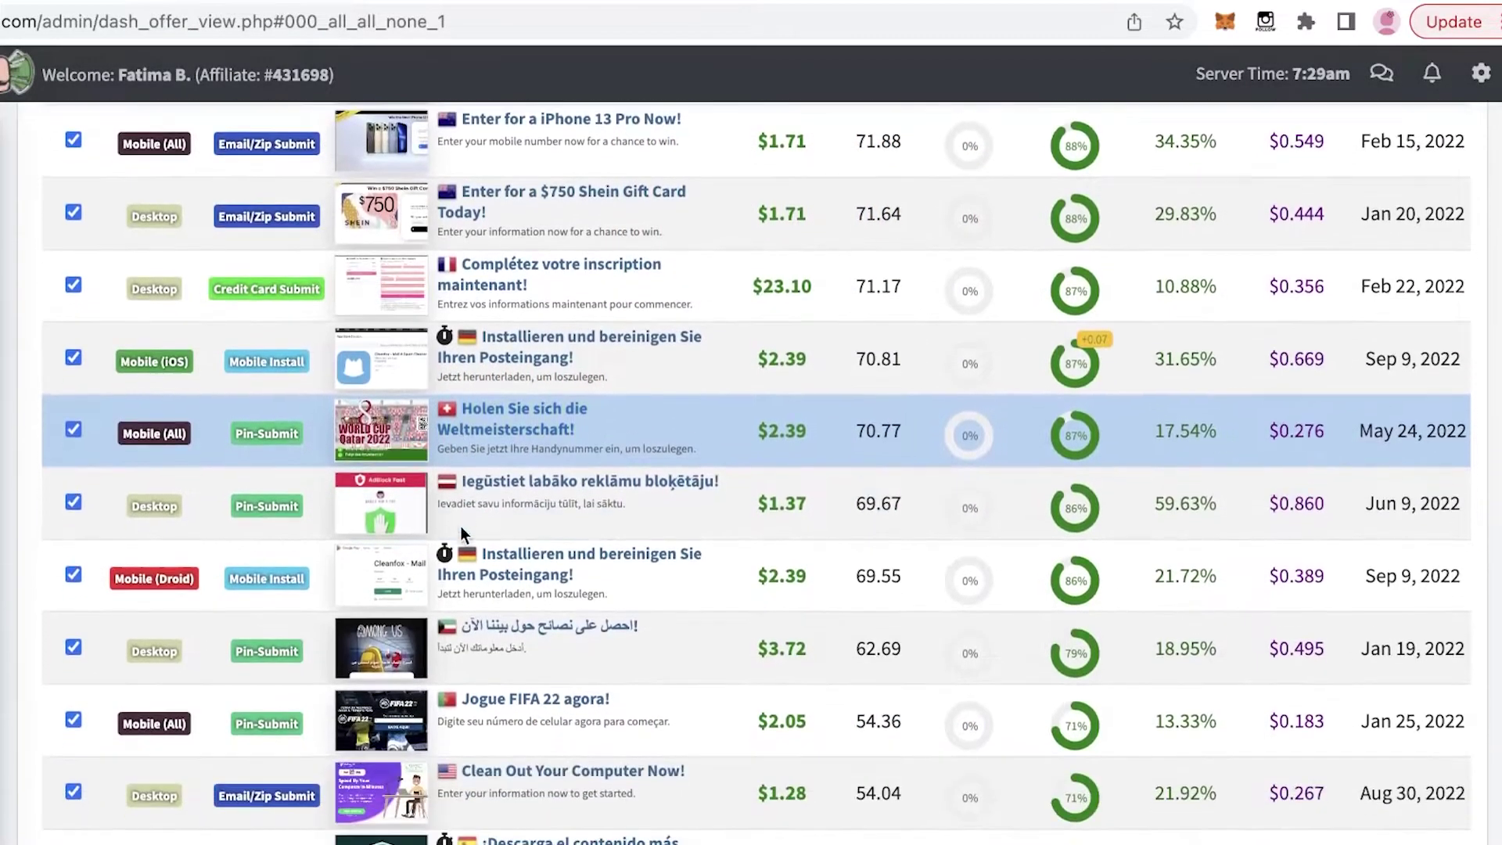
pyautogui.scroll(-20, 598, 618)
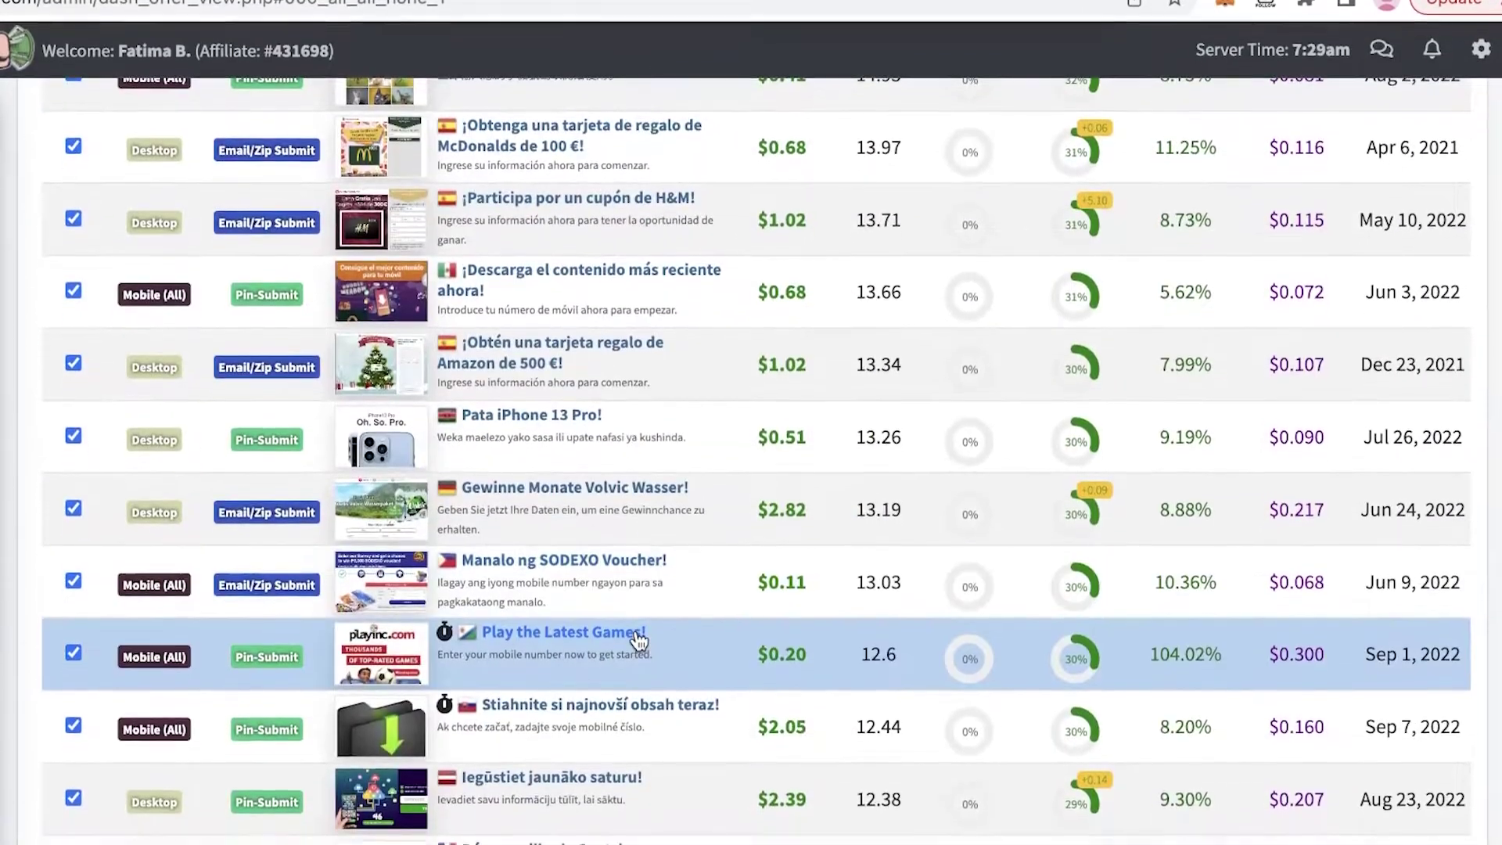
pyautogui.click(633, 632)
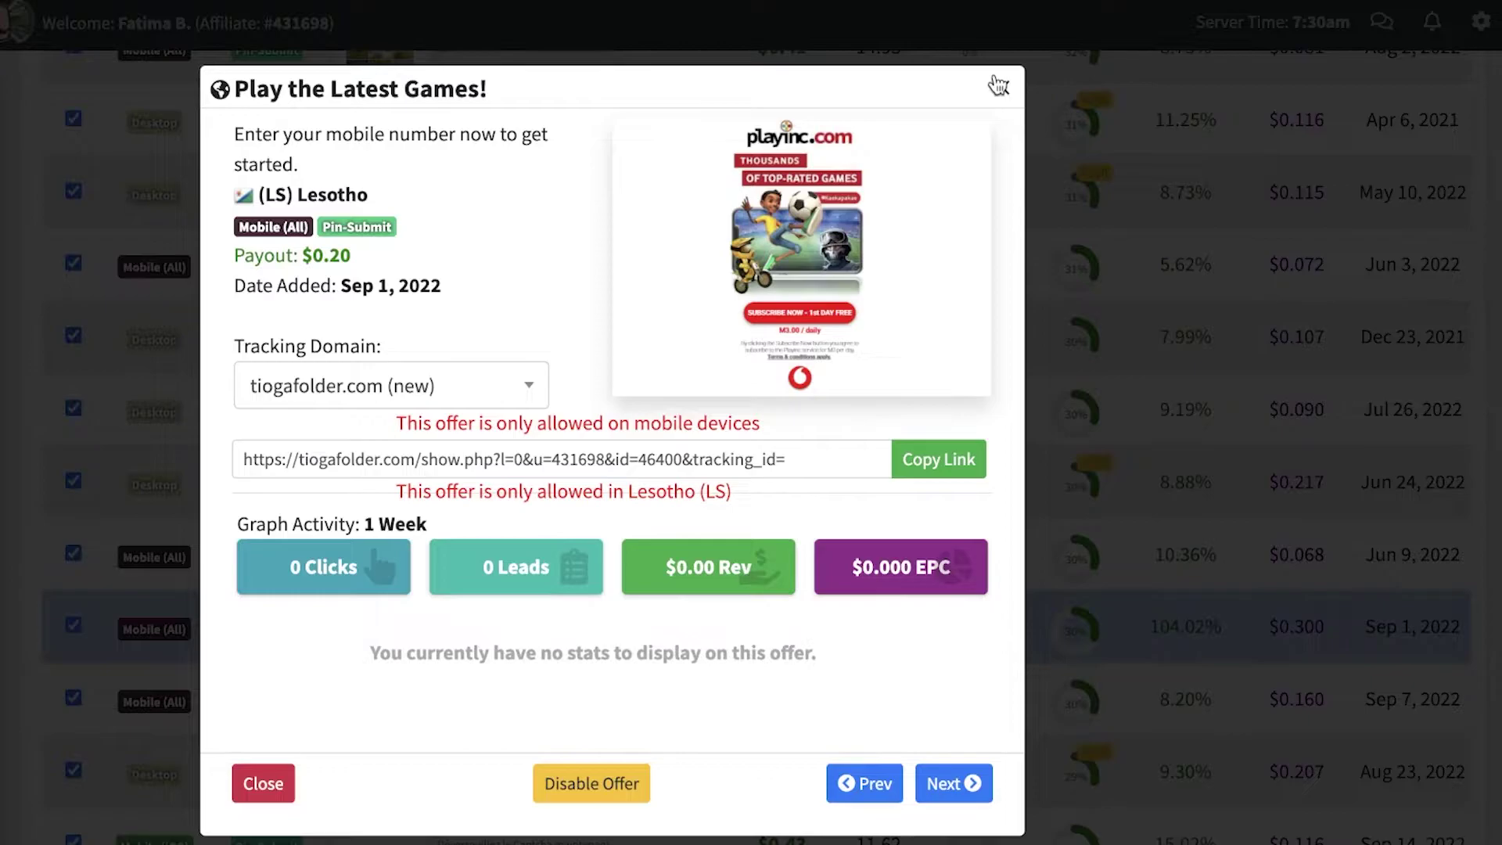
pyautogui.click(998, 84)
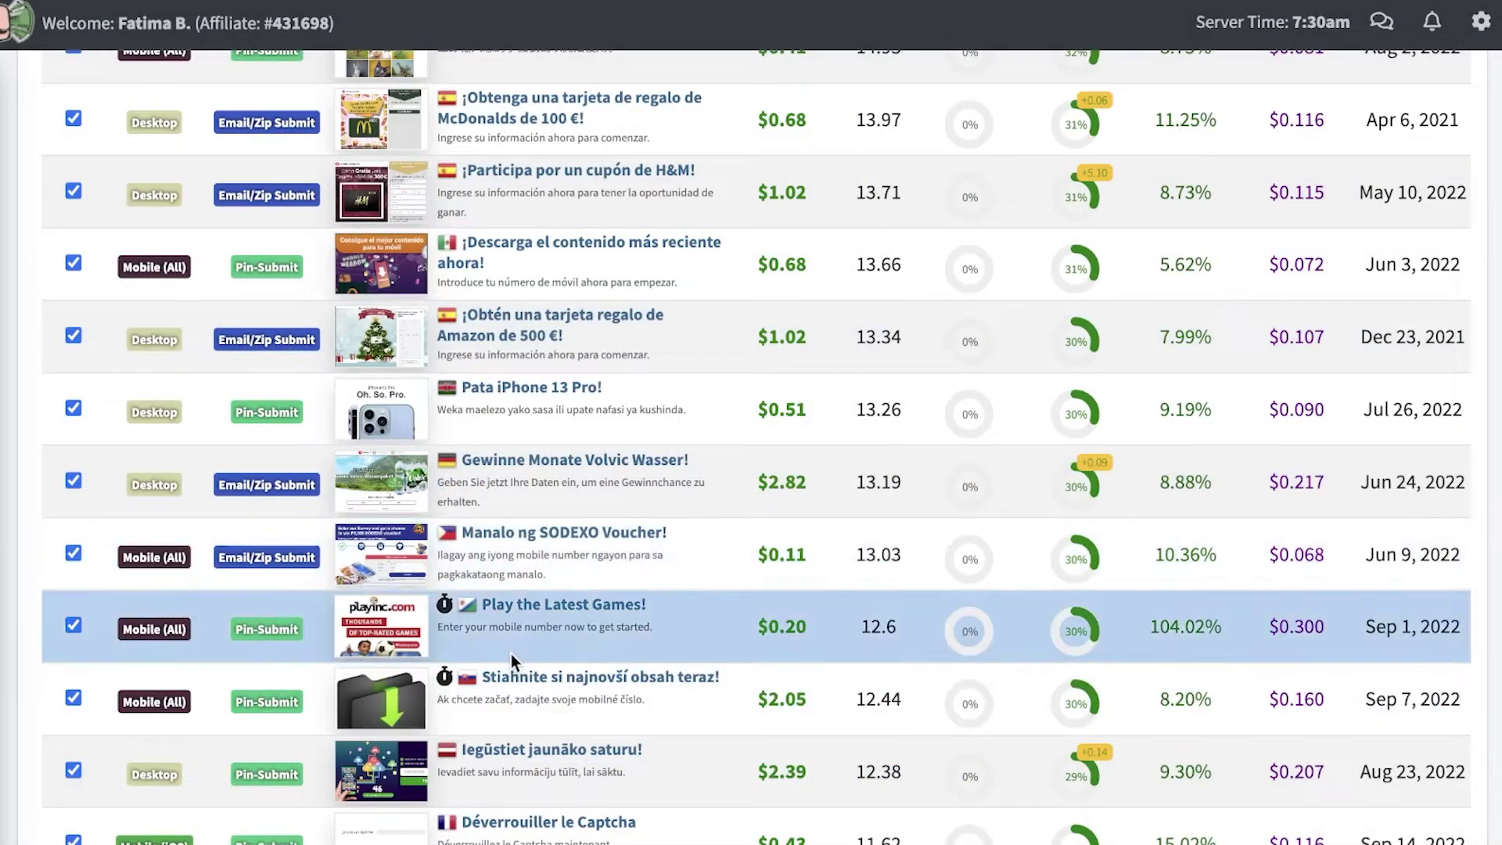
pyautogui.click(539, 605)
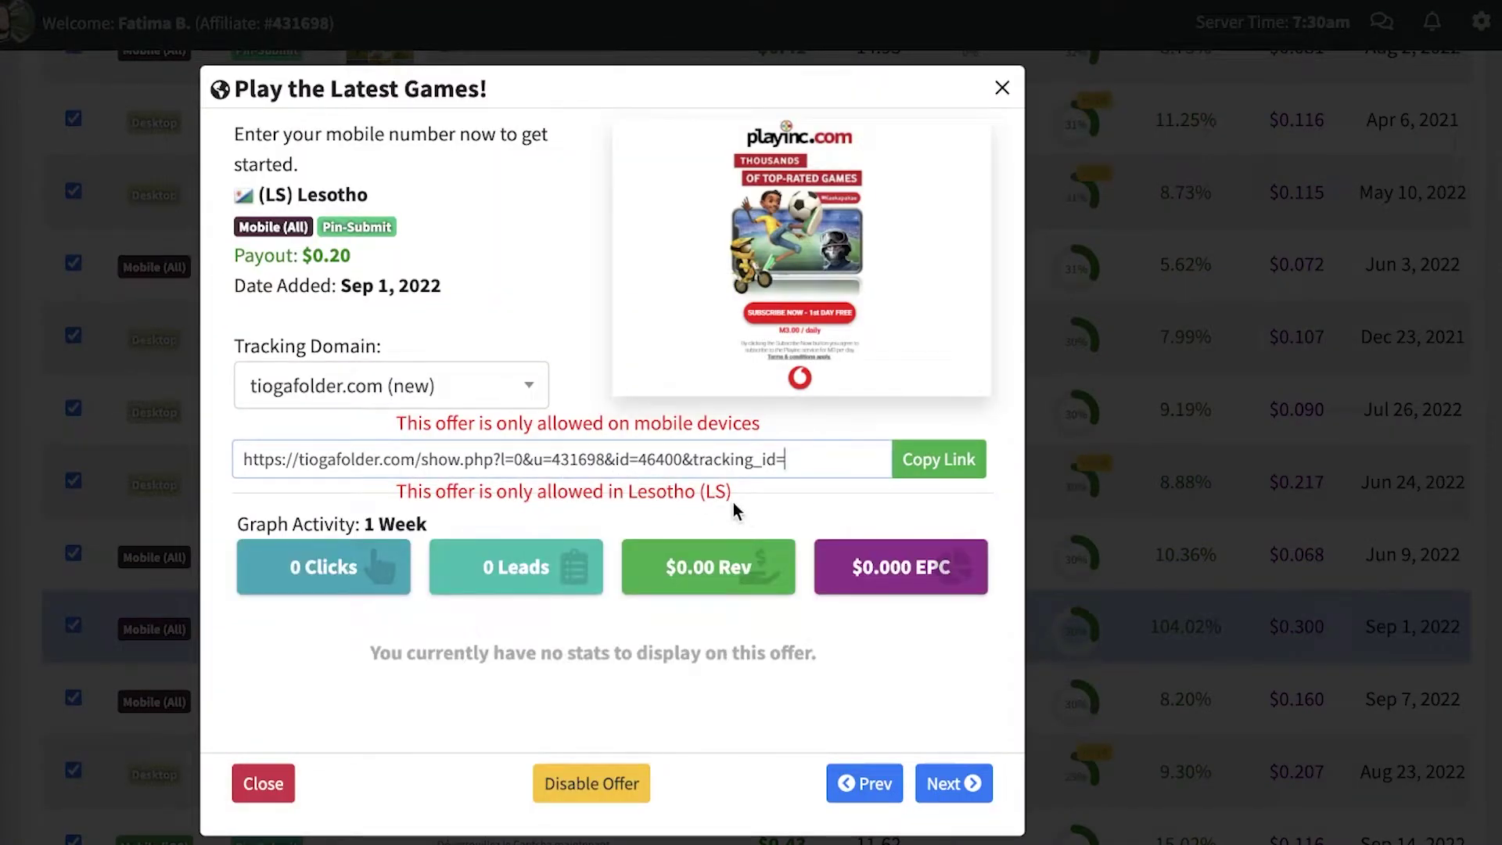
pyautogui.moveTo(618, 490); pyautogui.dragTo(850, 493)
pyautogui.click(1263, 419)
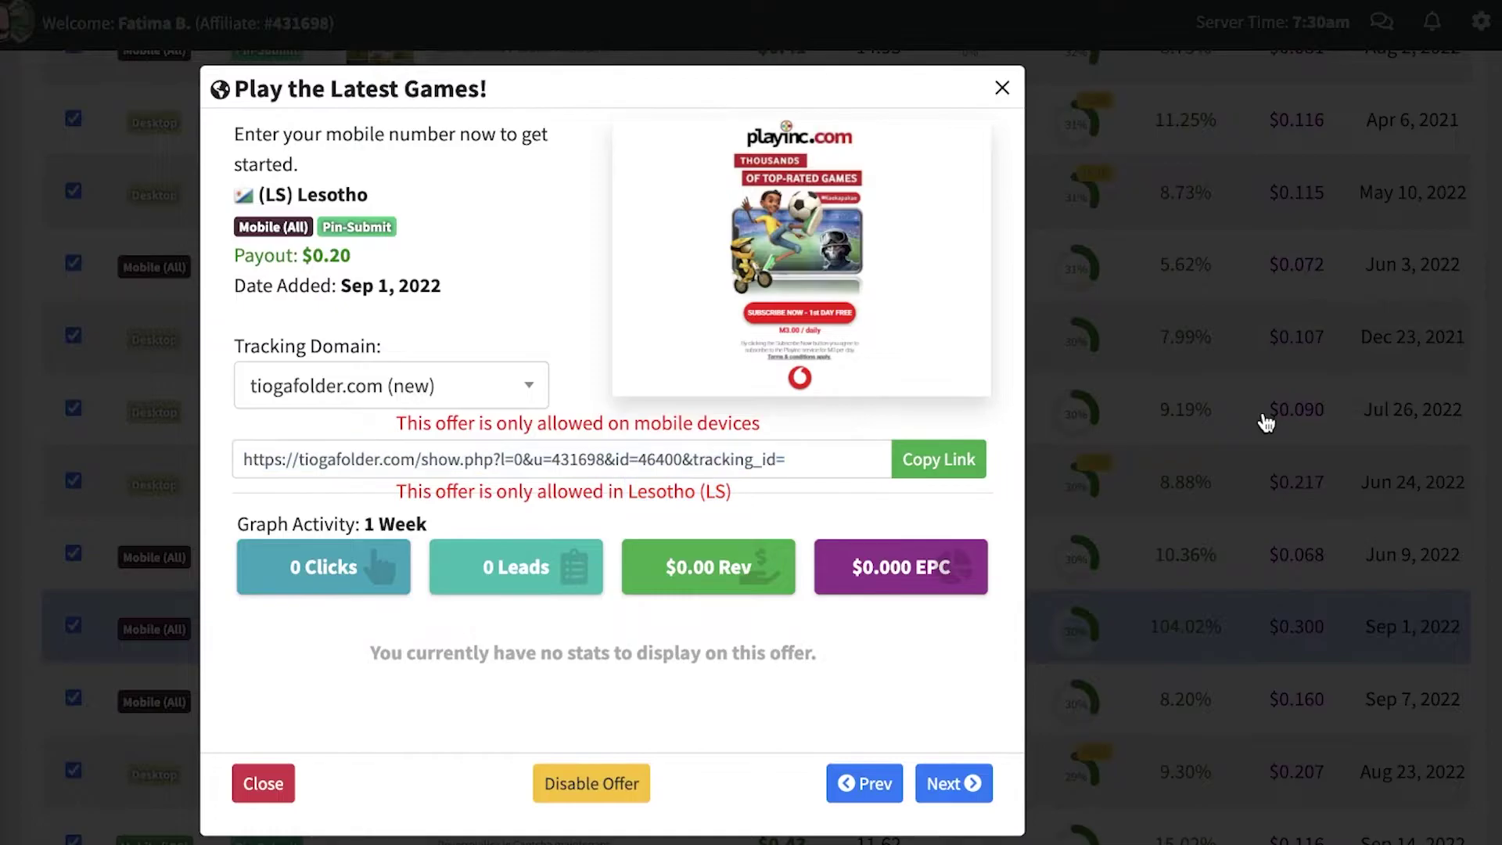
pyautogui.scroll(10, 386, 268)
pyautogui.scroll(10, 386, 268)
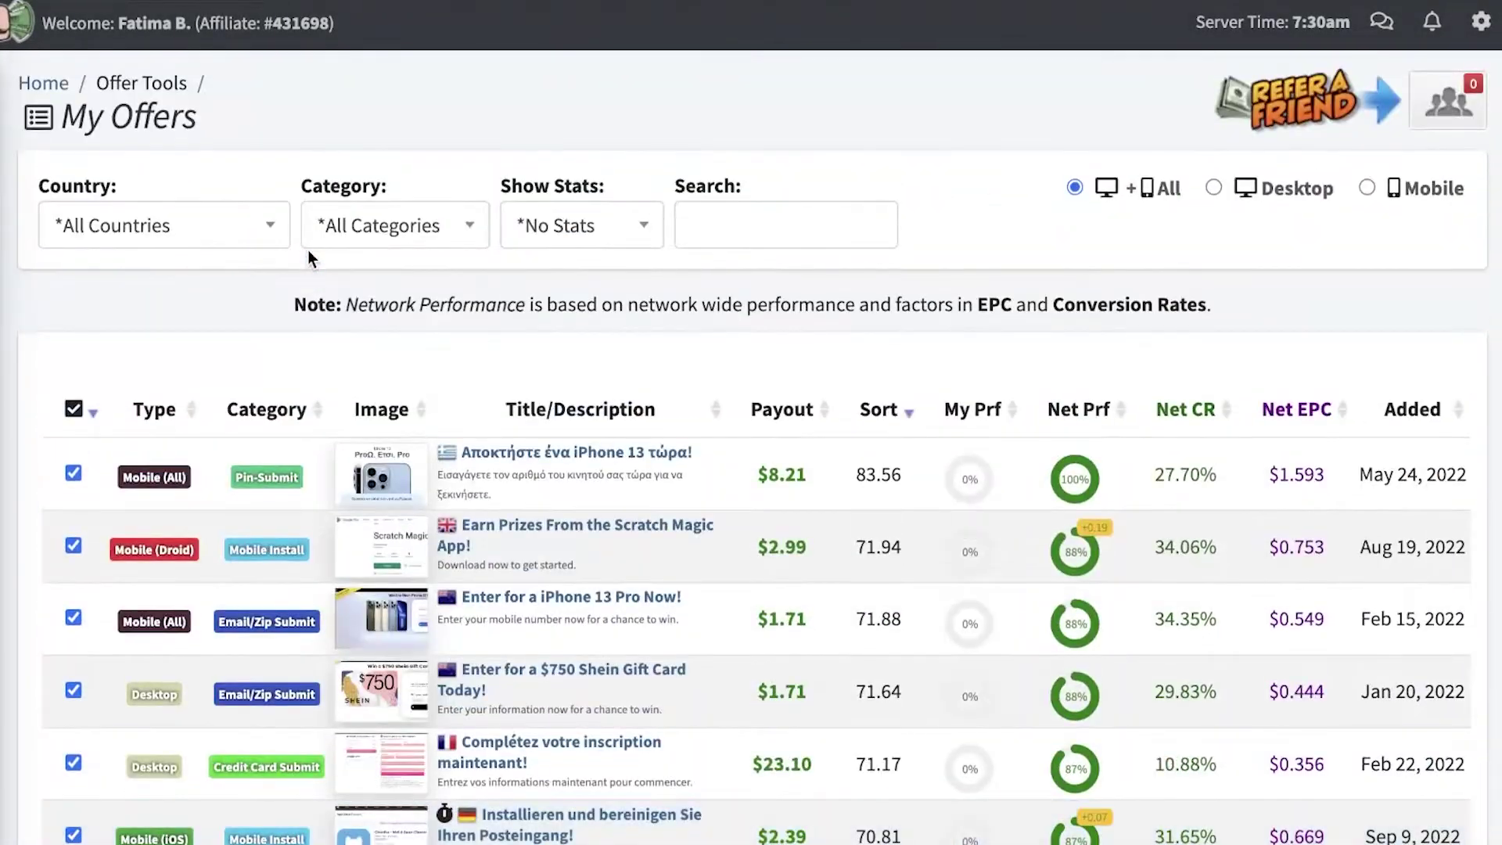
# Filter offers to US | United States and select the Clean Out Your Computer Now! tracking link.
pyautogui.click(182, 229)
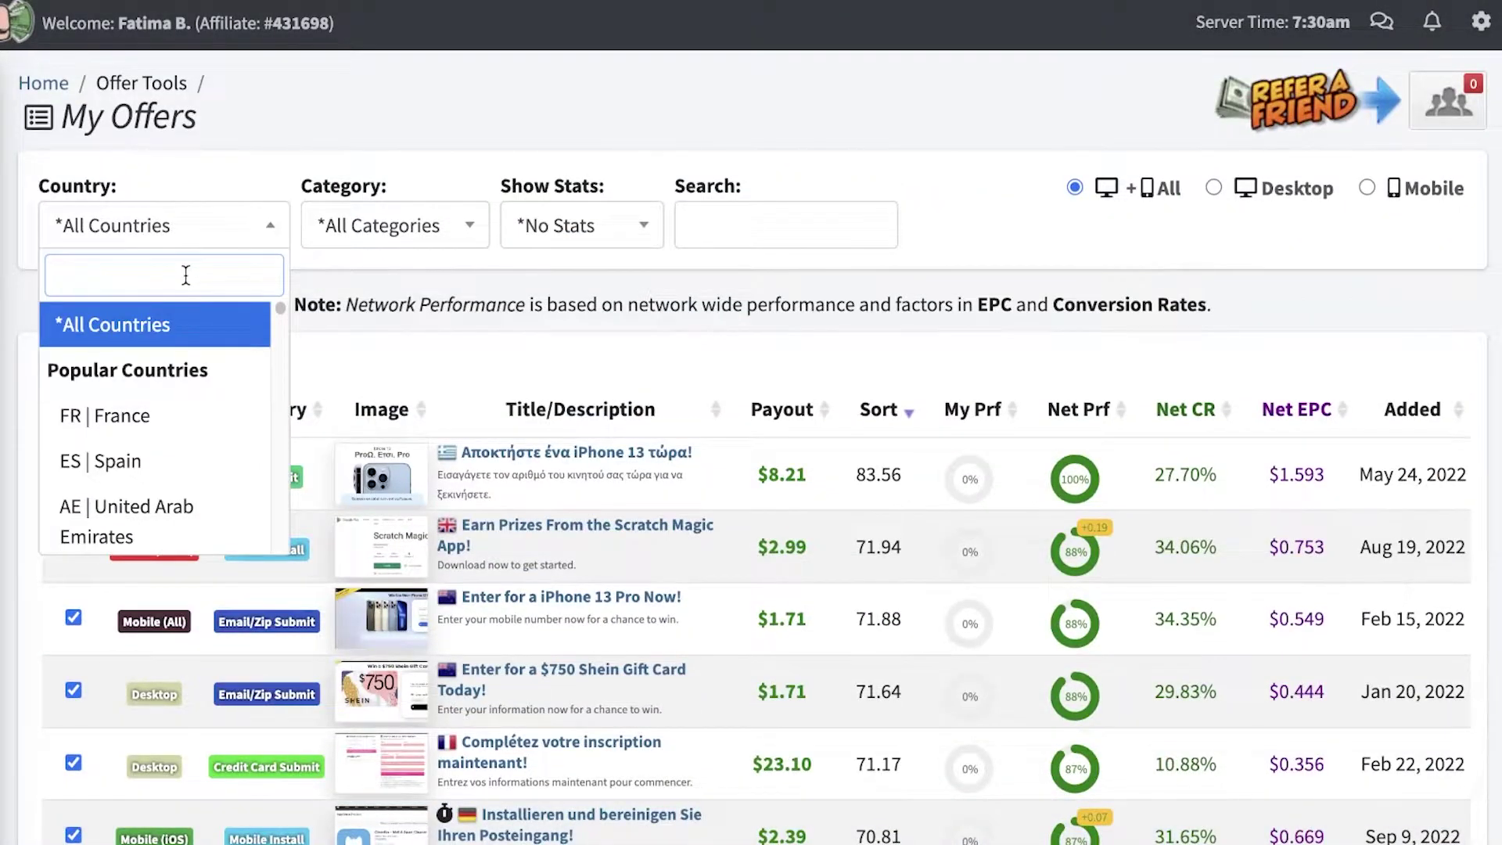
pyautogui.write('unit')
pyautogui.click(161, 416)
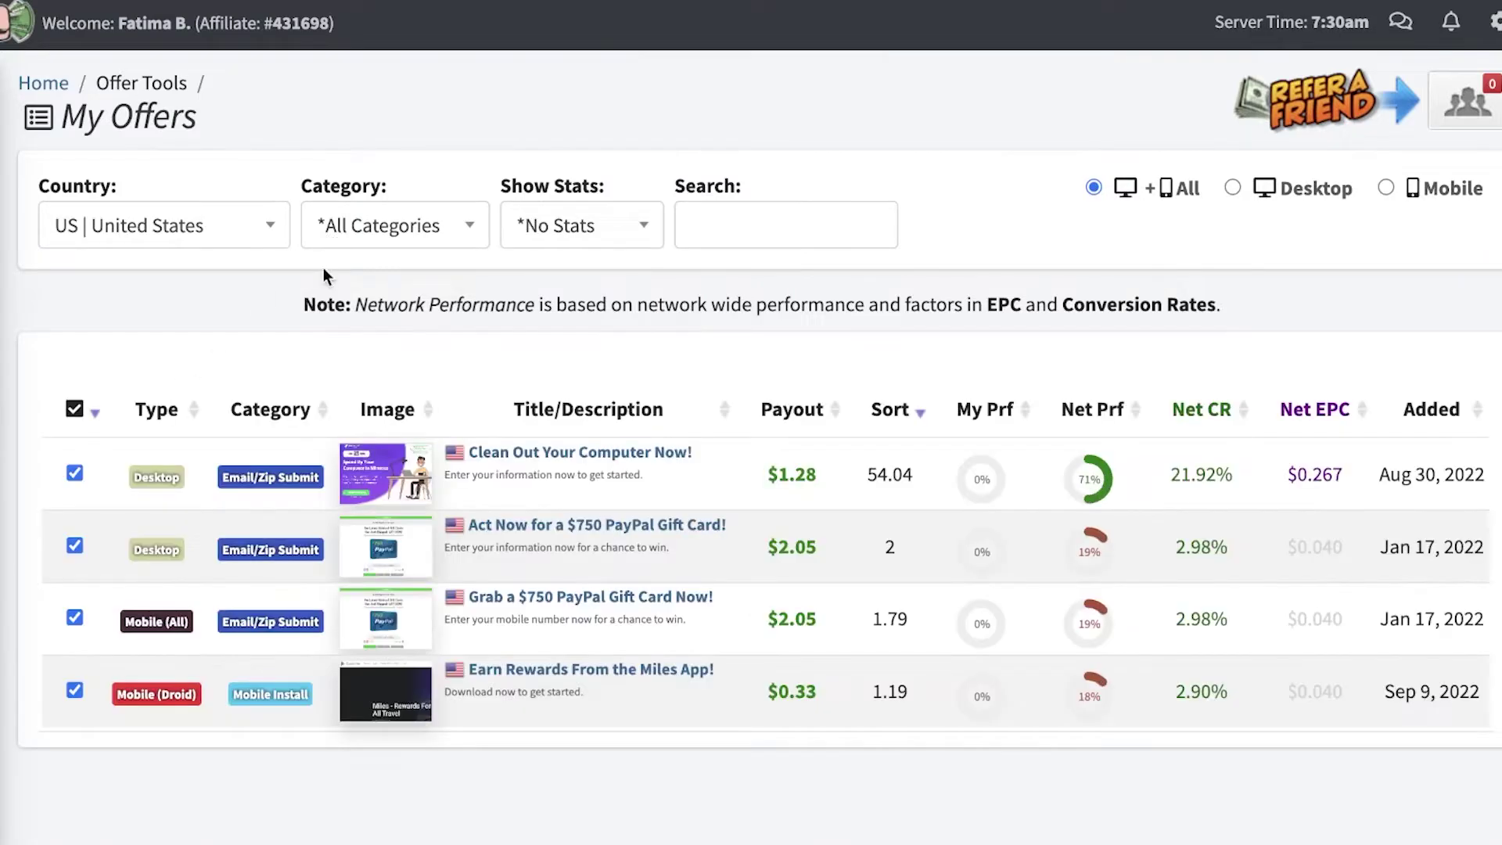
pyautogui.click(618, 473)
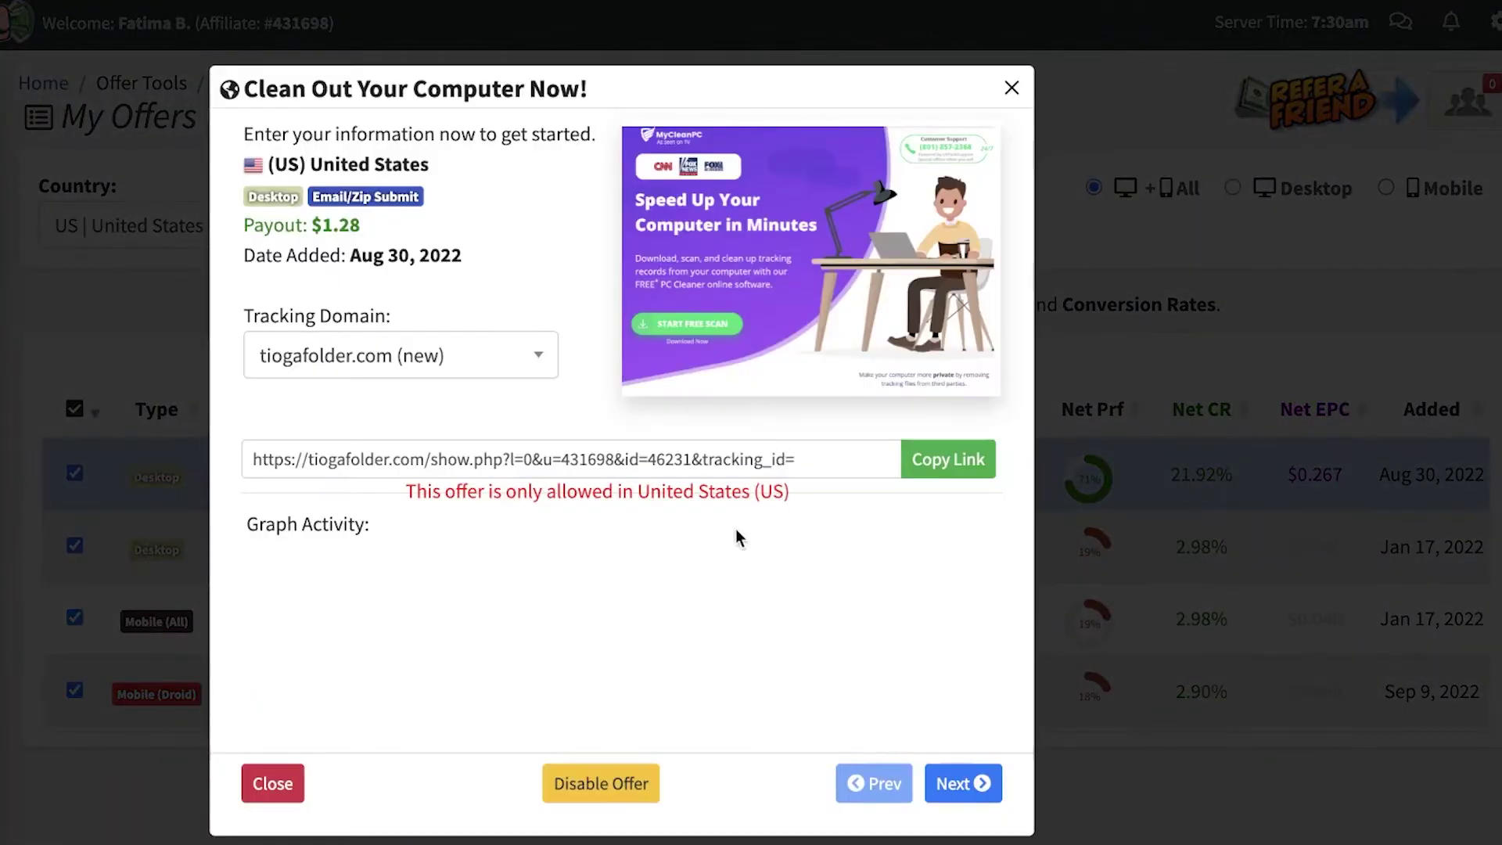
pyautogui.moveTo(446, 491); pyautogui.dragTo(881, 460)
pyautogui.click(888, 467)
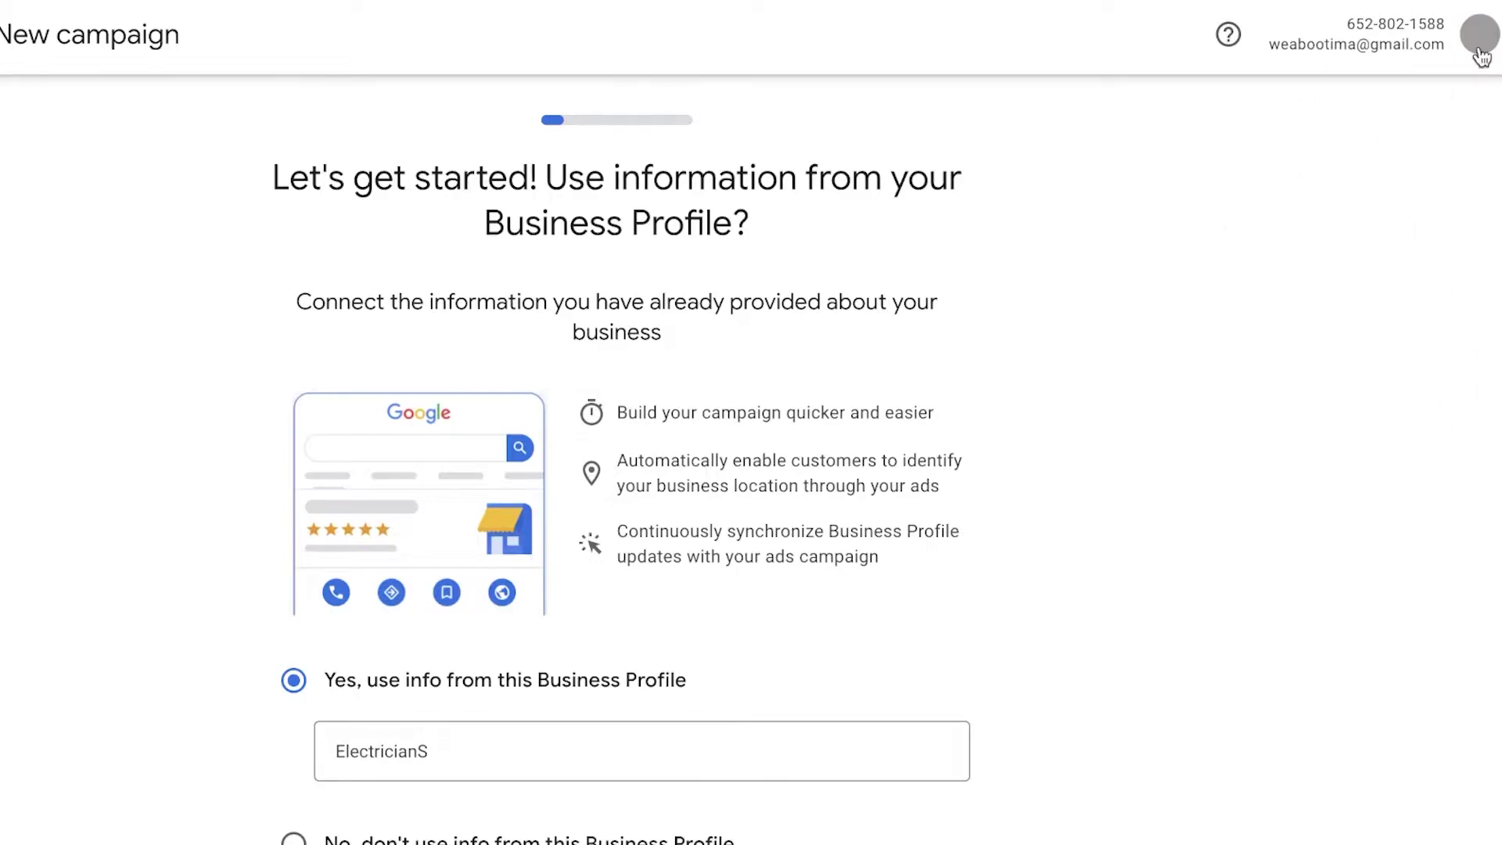
# Choose 'No, don't use info from this Business Profile' for the campaign.
pyautogui.scroll(-5, 942, 306)
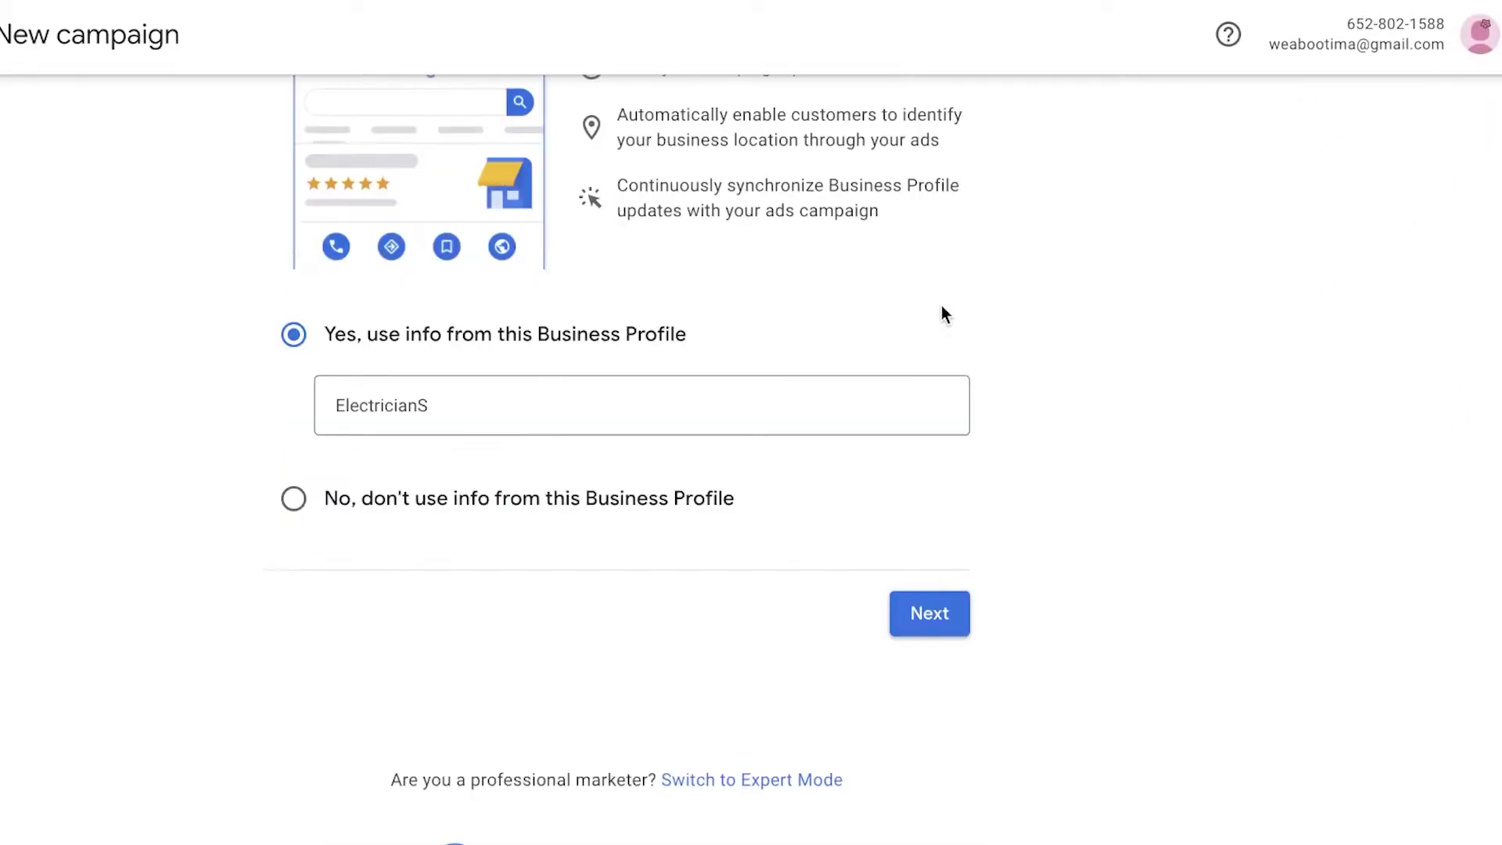
pyautogui.click(504, 410)
pyautogui.scroll(5, 945, 475)
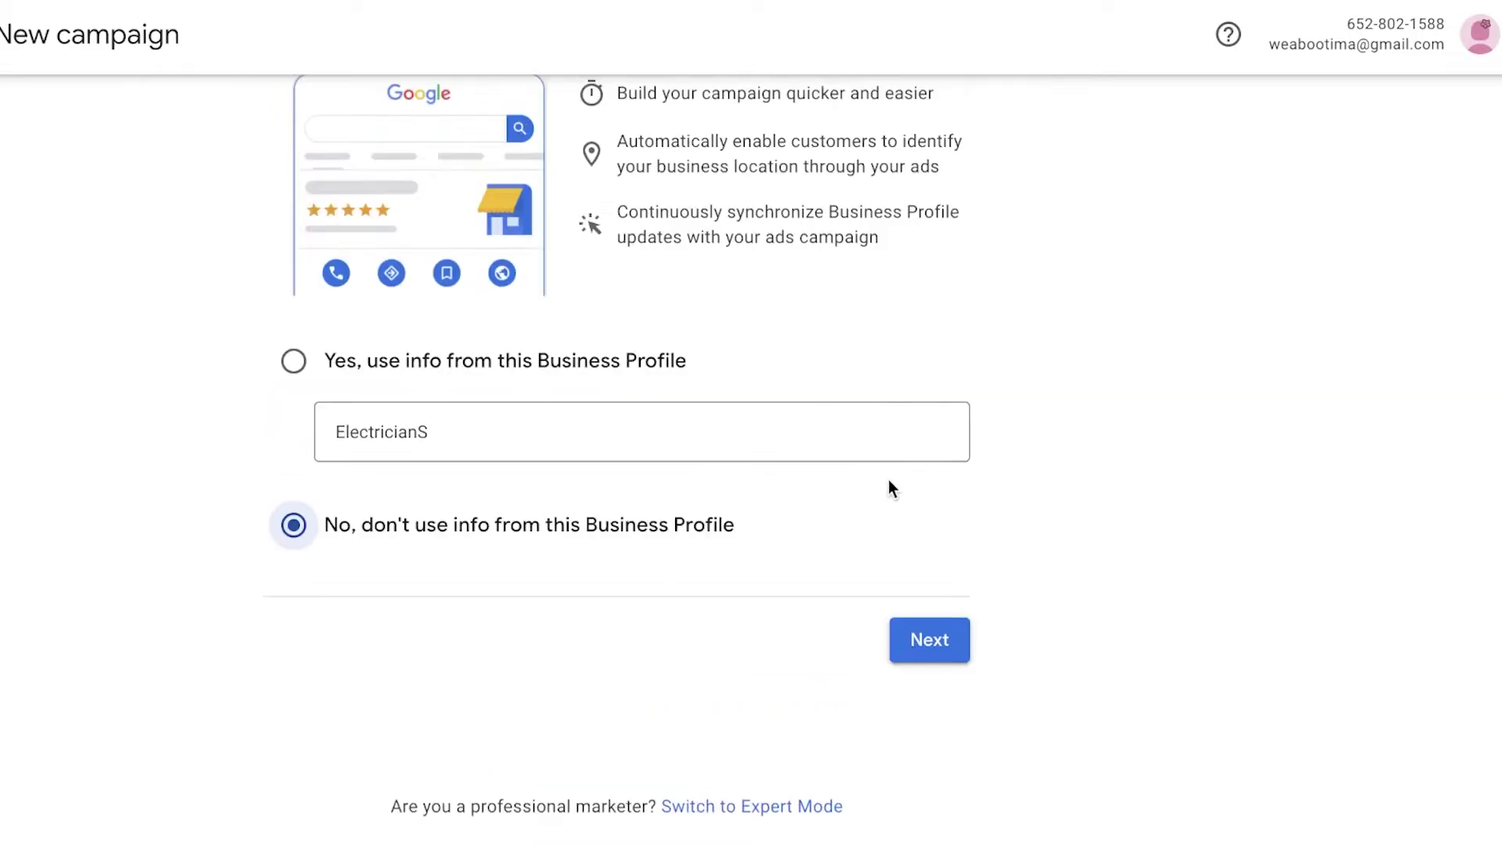
pyautogui.scroll(-2, 616, 499)
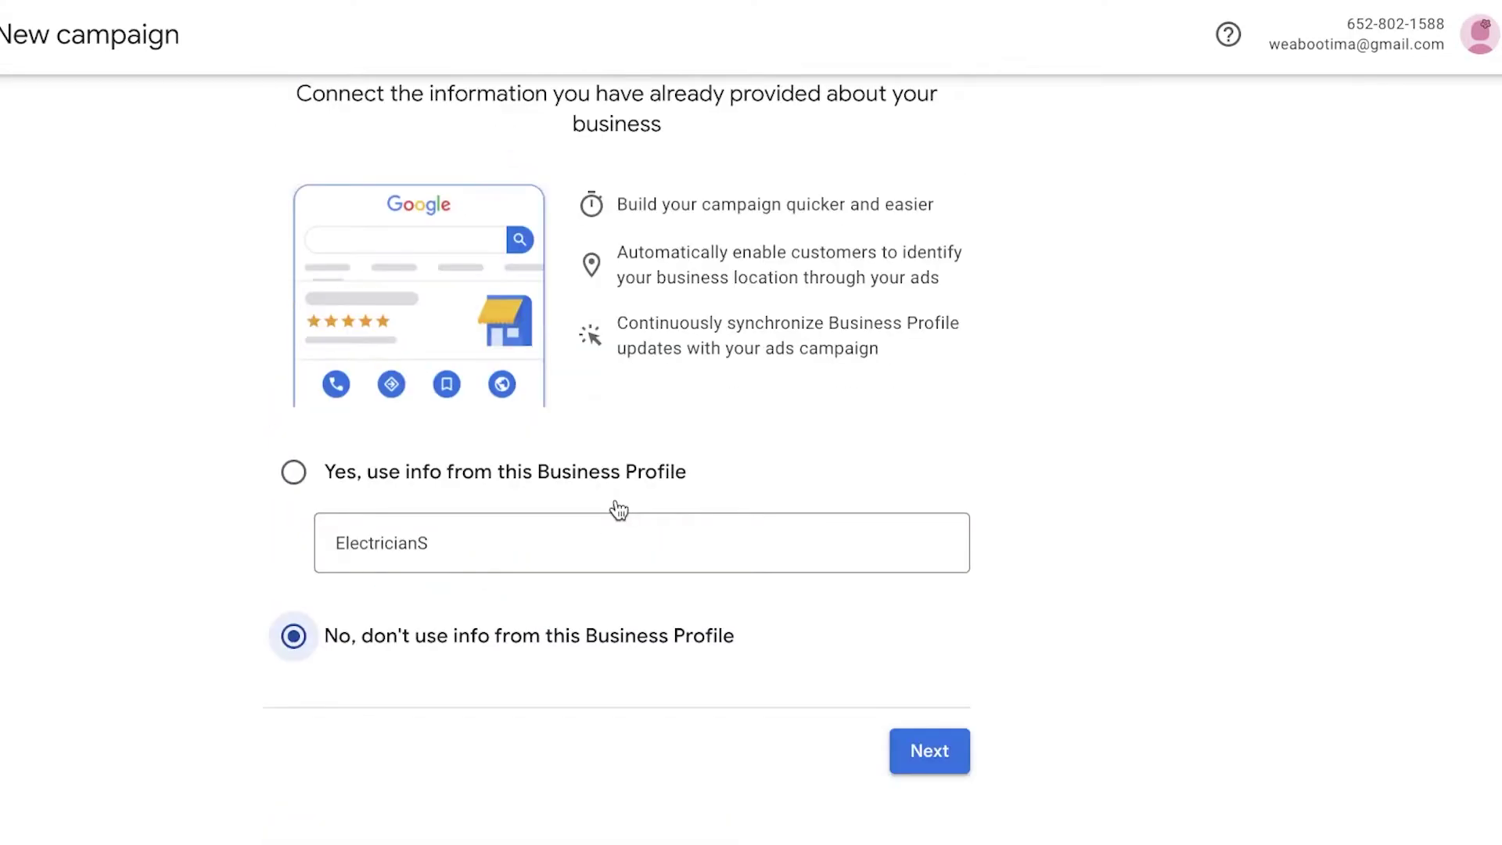
pyautogui.scroll(-1, 275, 436)
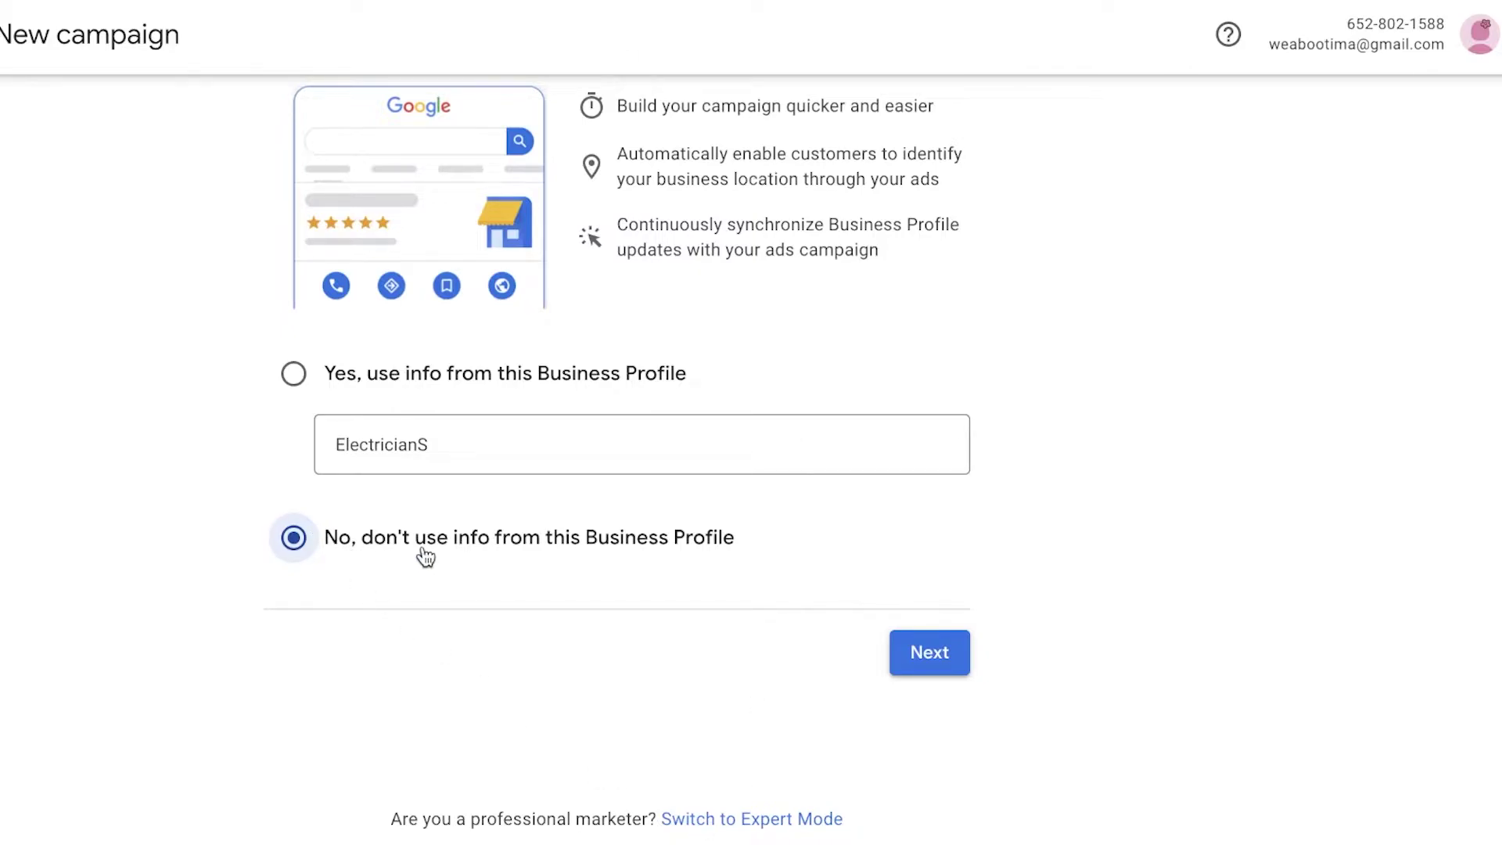
pyautogui.scroll(-1, 1114, 586)
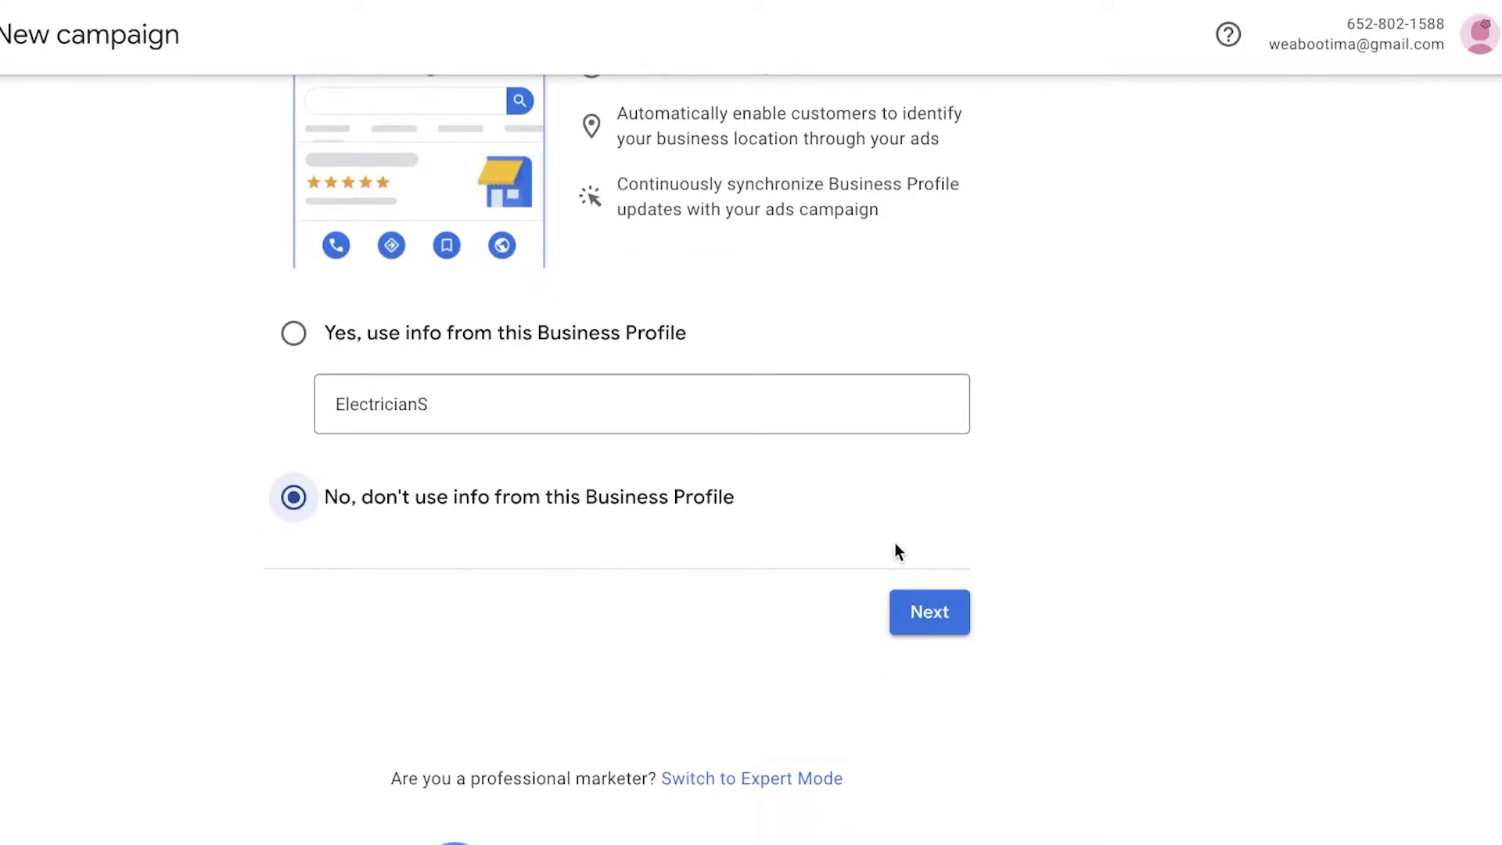
# Continue to the business name step and delete the prefilled name.
pyautogui.click(906, 620)
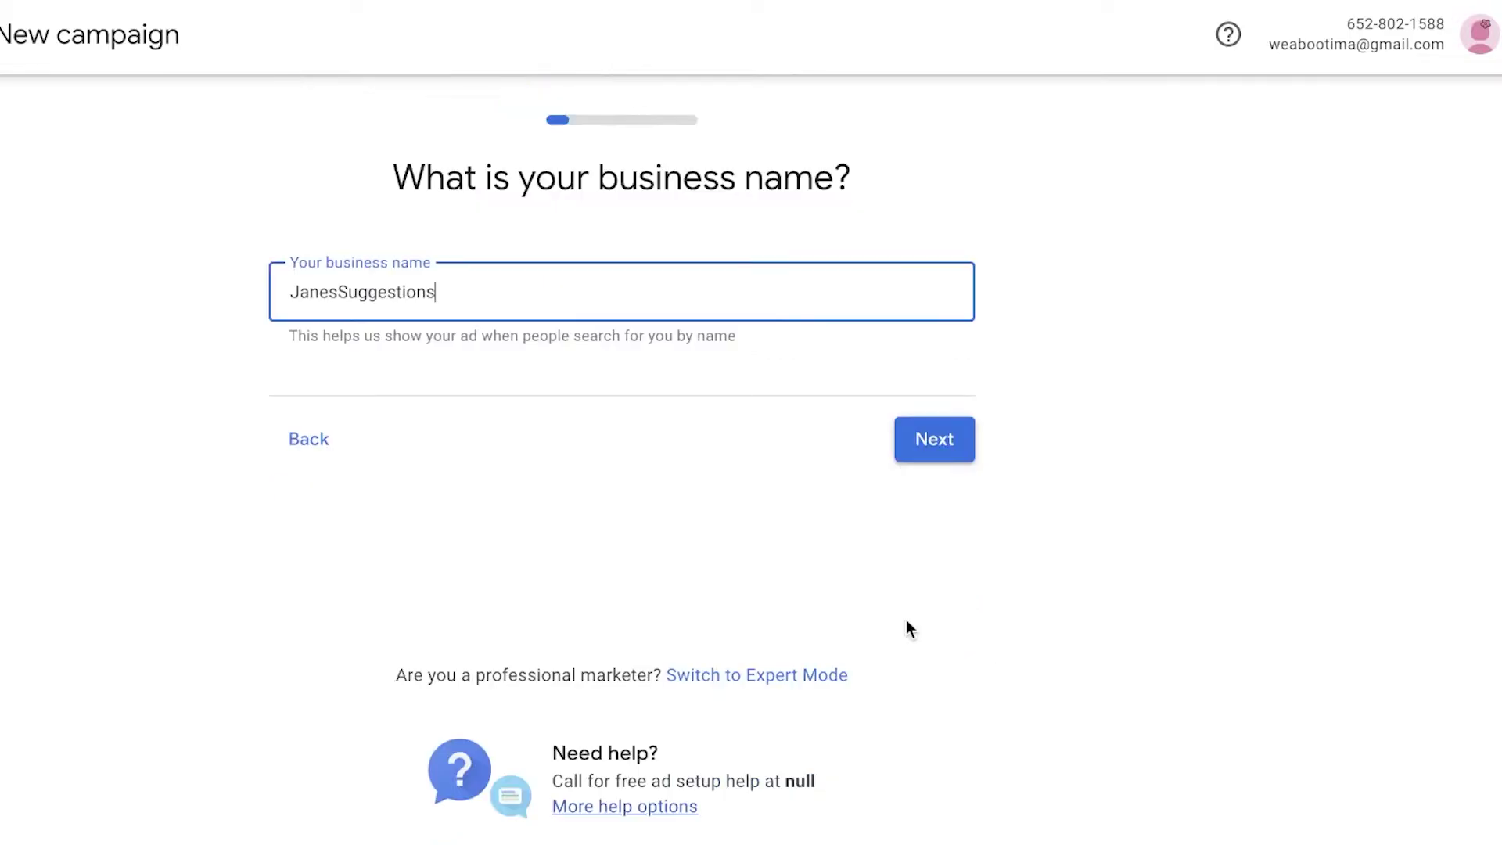
pyautogui.doubleClick(522, 300)
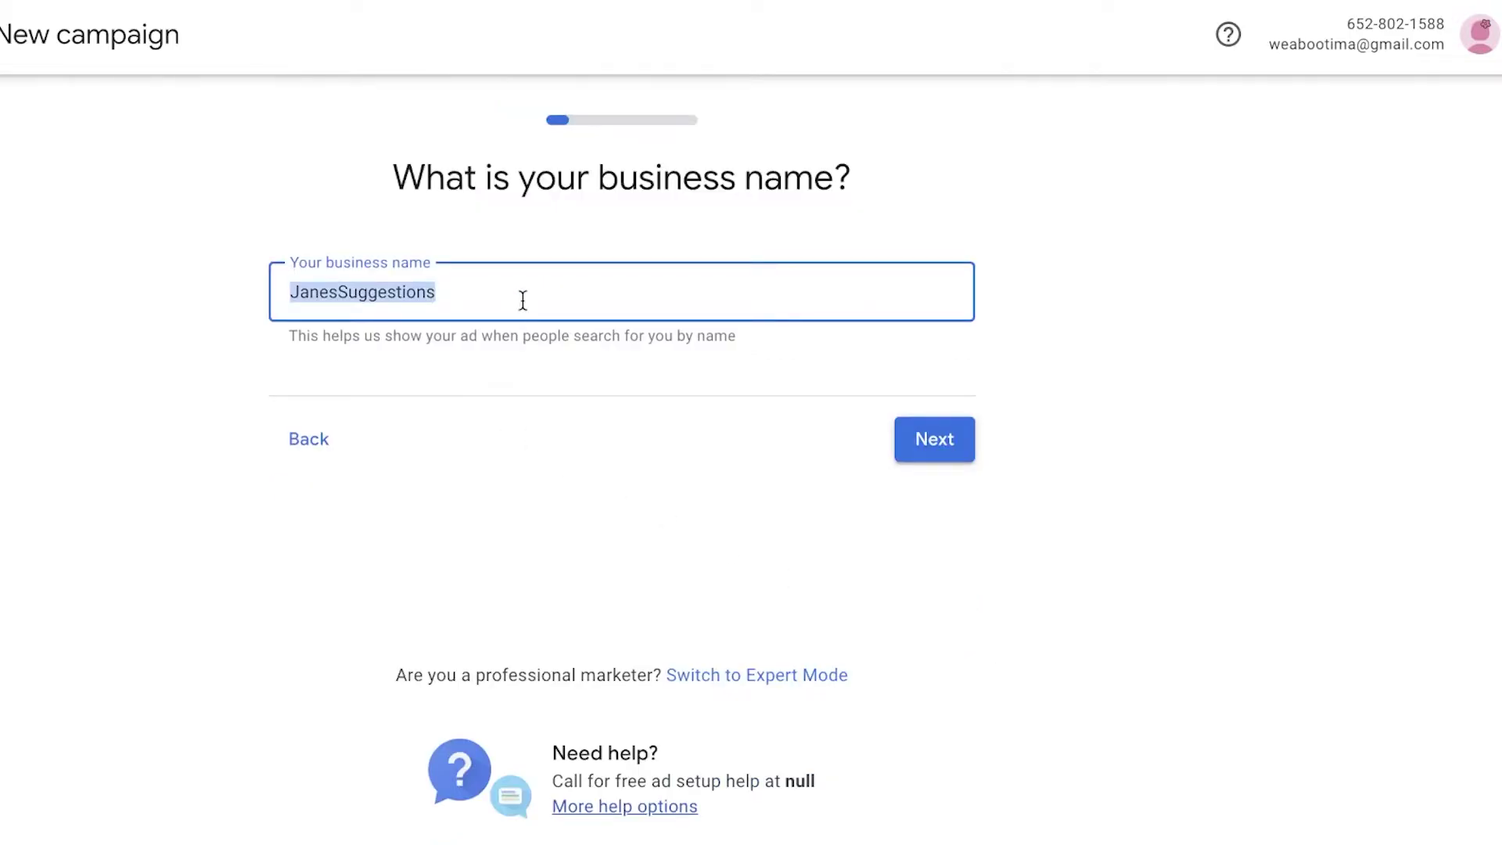
pyautogui.press('BackSpace')
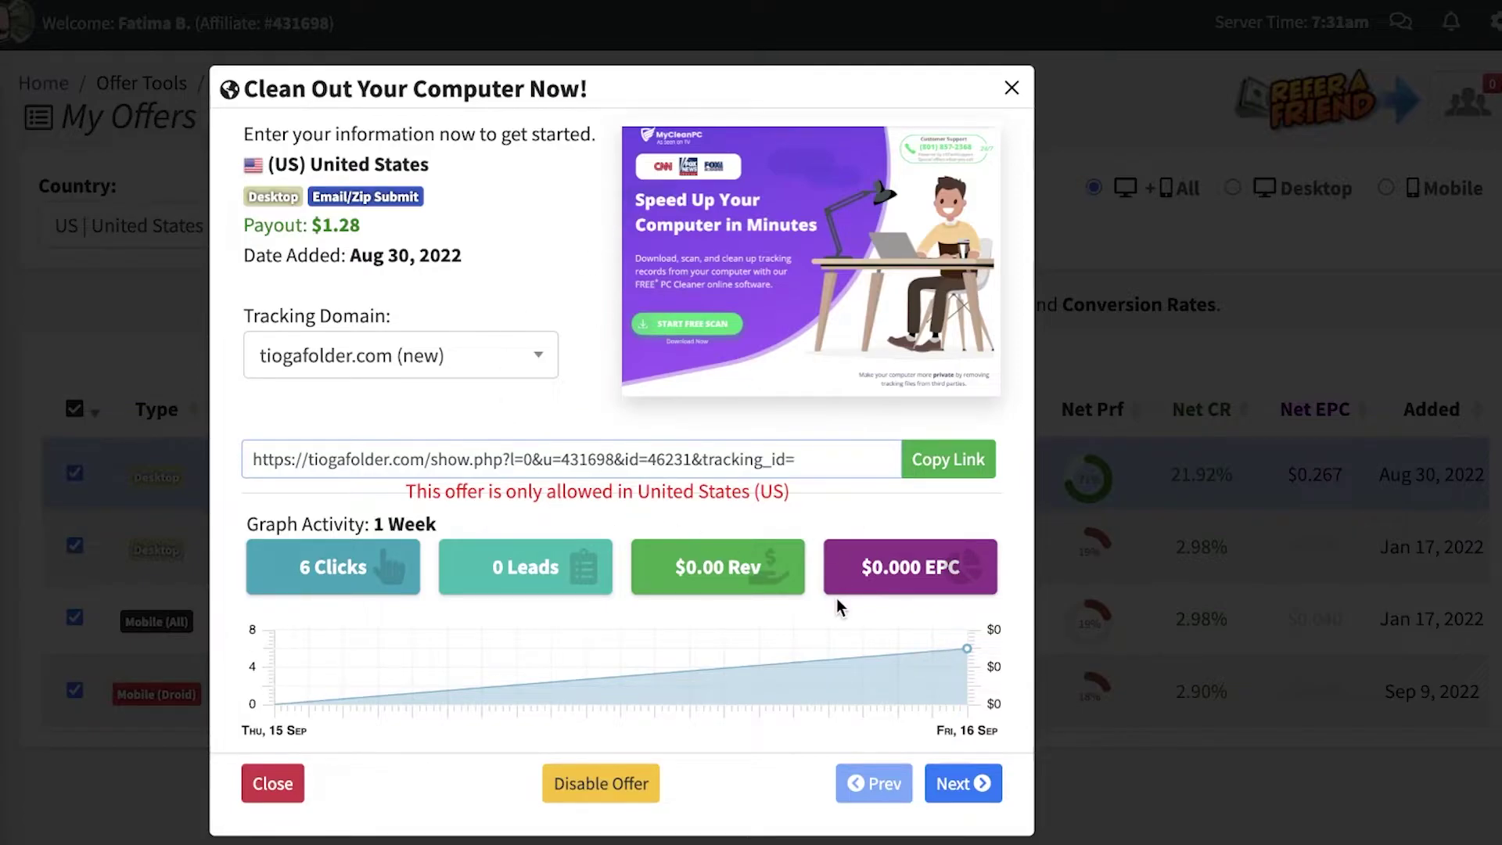
pyautogui.moveTo(884, 657)
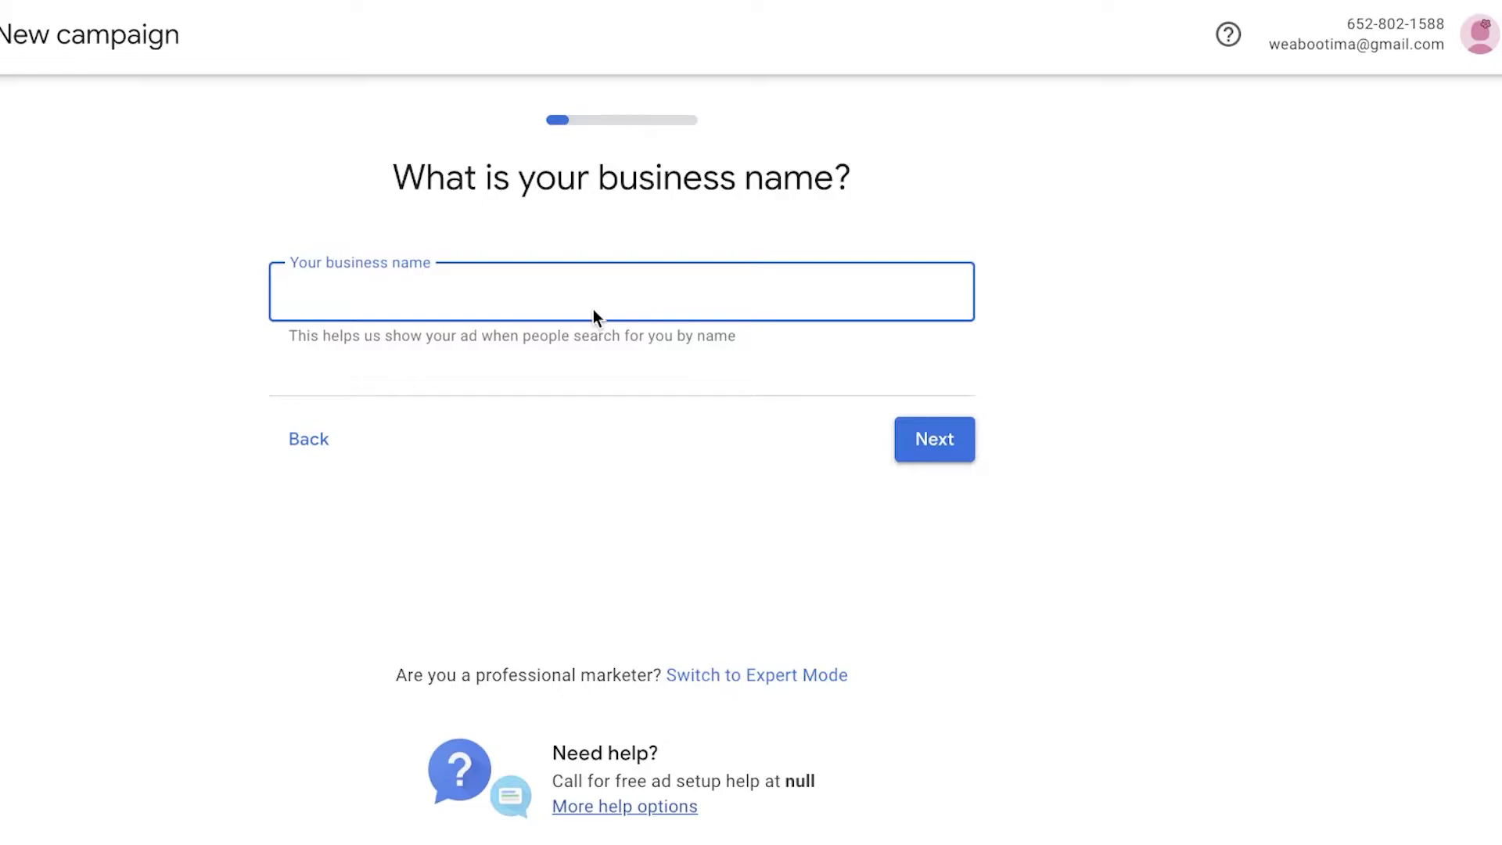
# Enter 'Computer Suggestions' as the business name, continue, and select the CPAGrip tracking link.
pyautogui.write('Computer Suggestions')
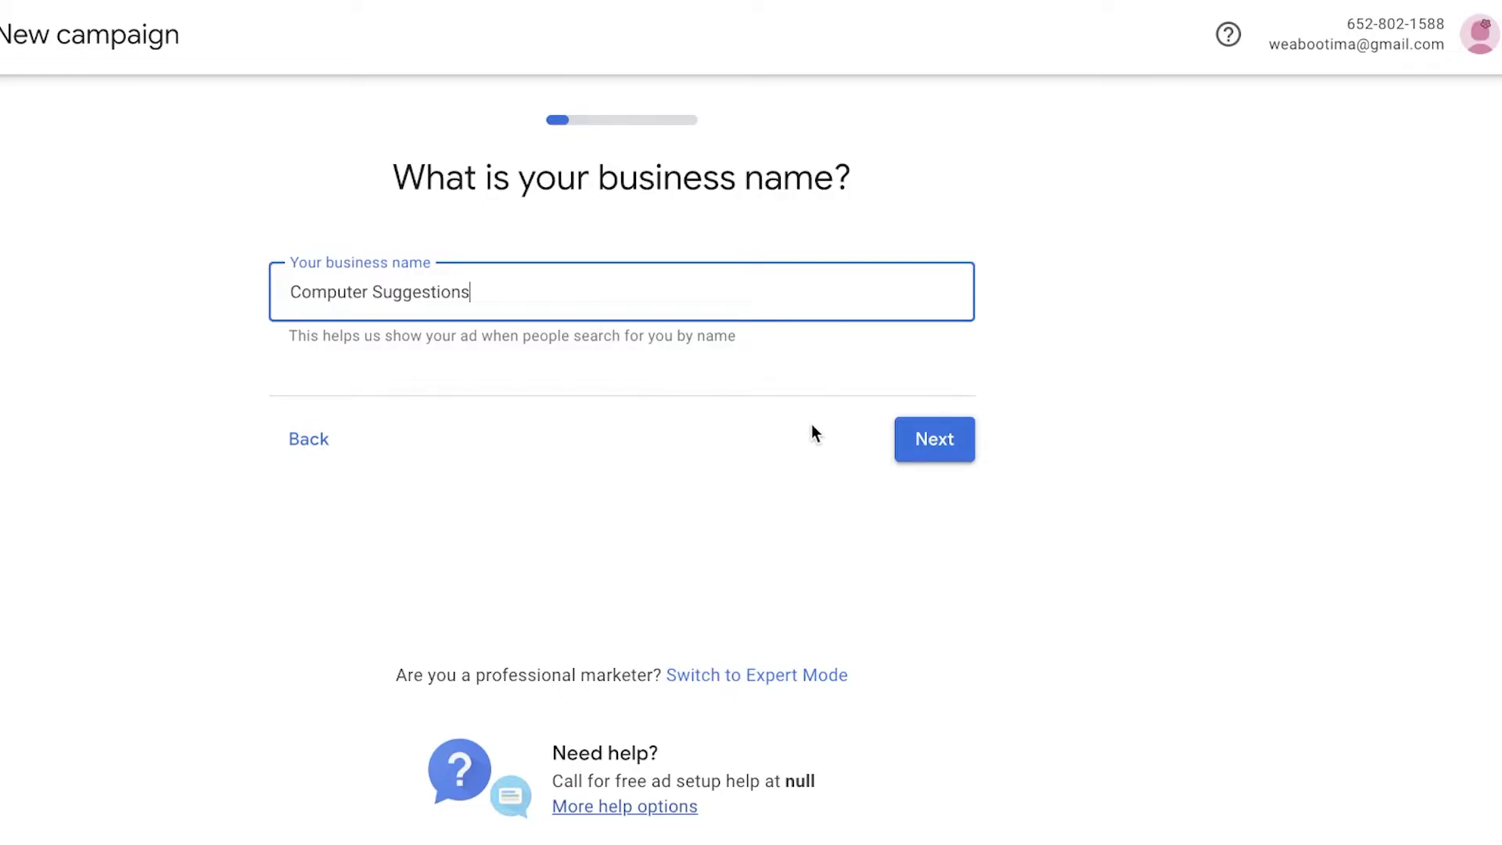
pyautogui.click(950, 439)
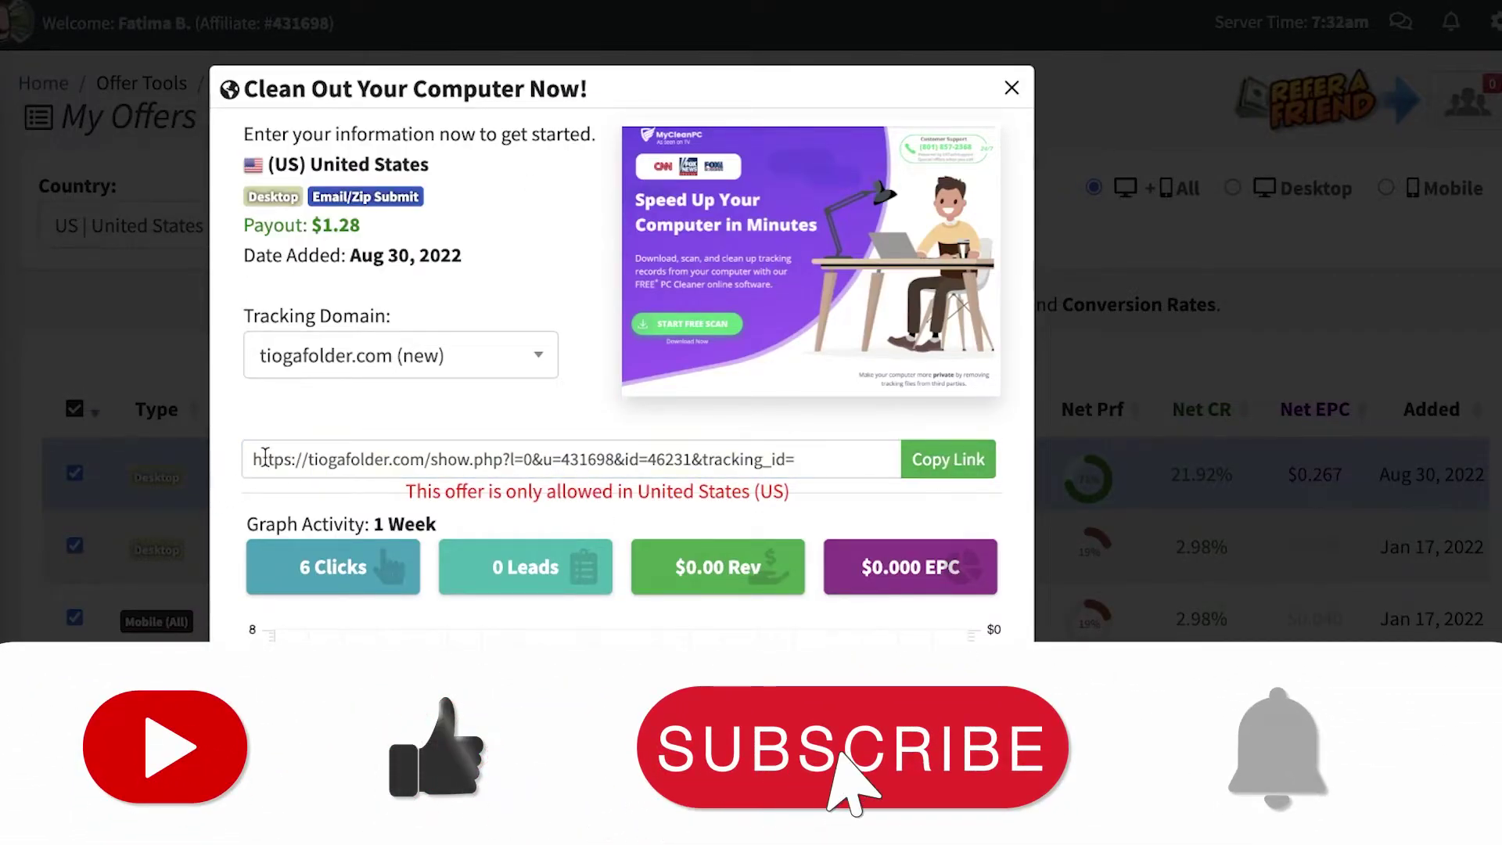
pyautogui.moveTo(265, 457); pyautogui.dragTo(794, 461)
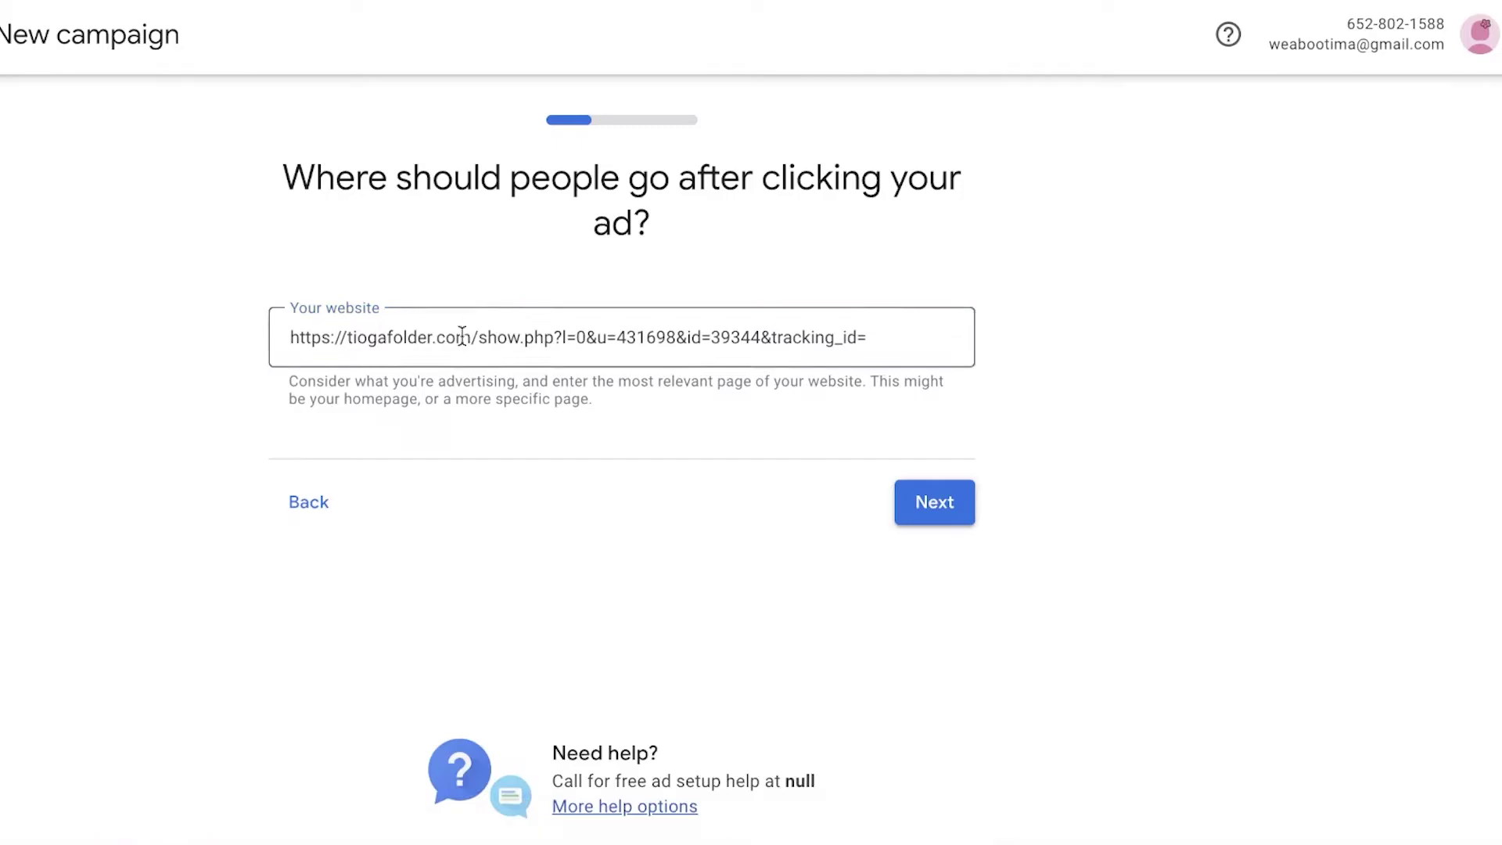
# Replace the website with the tiogafolder.com tracking link ending id=46231 and continue.
pyautogui.tripleClick(457, 341)
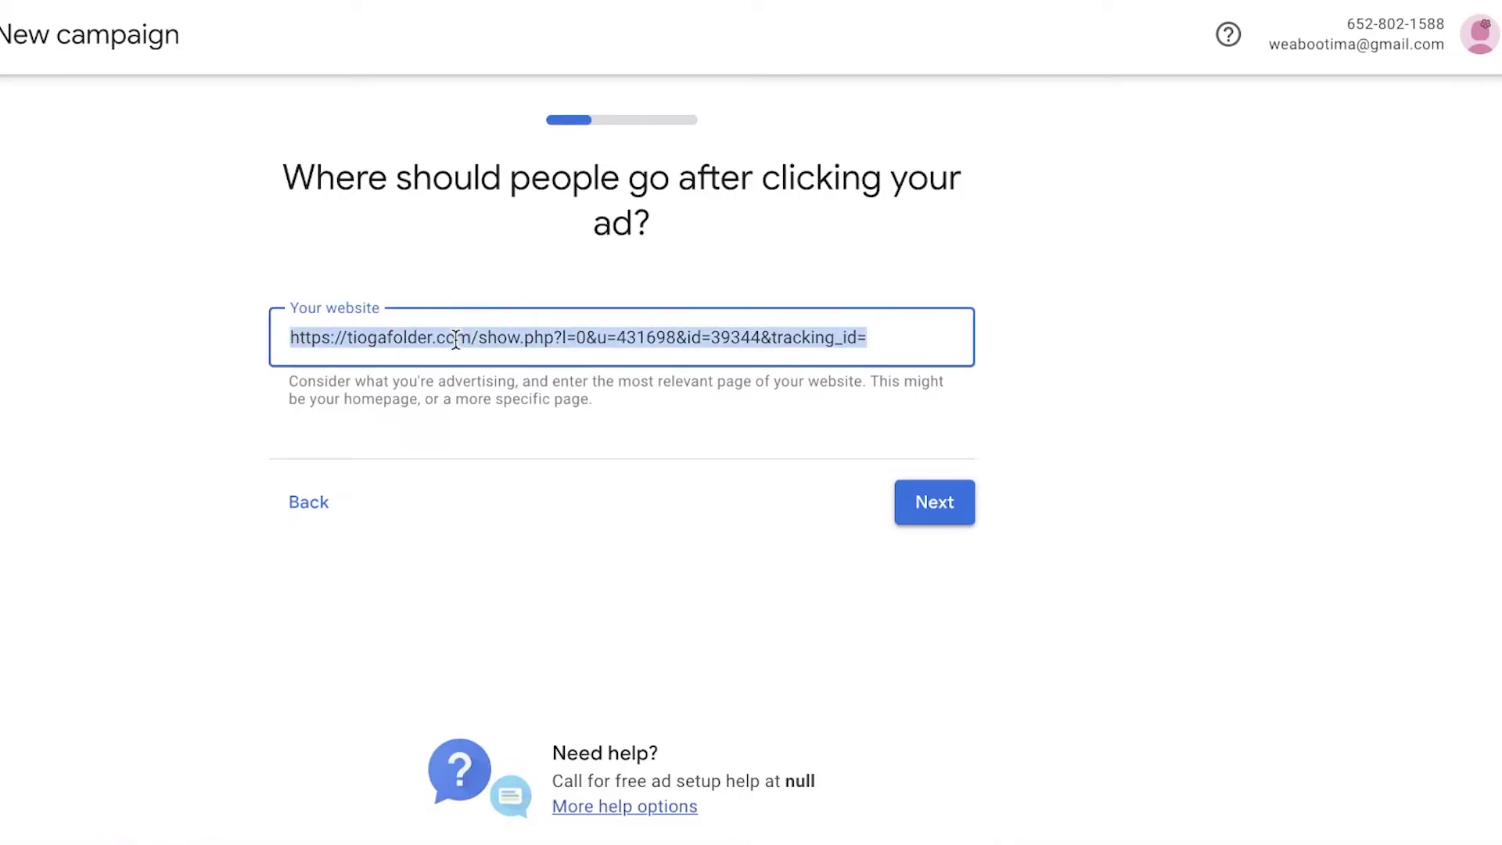
pyautogui.rightClick(456, 340)
pyautogui.click(538, 542)
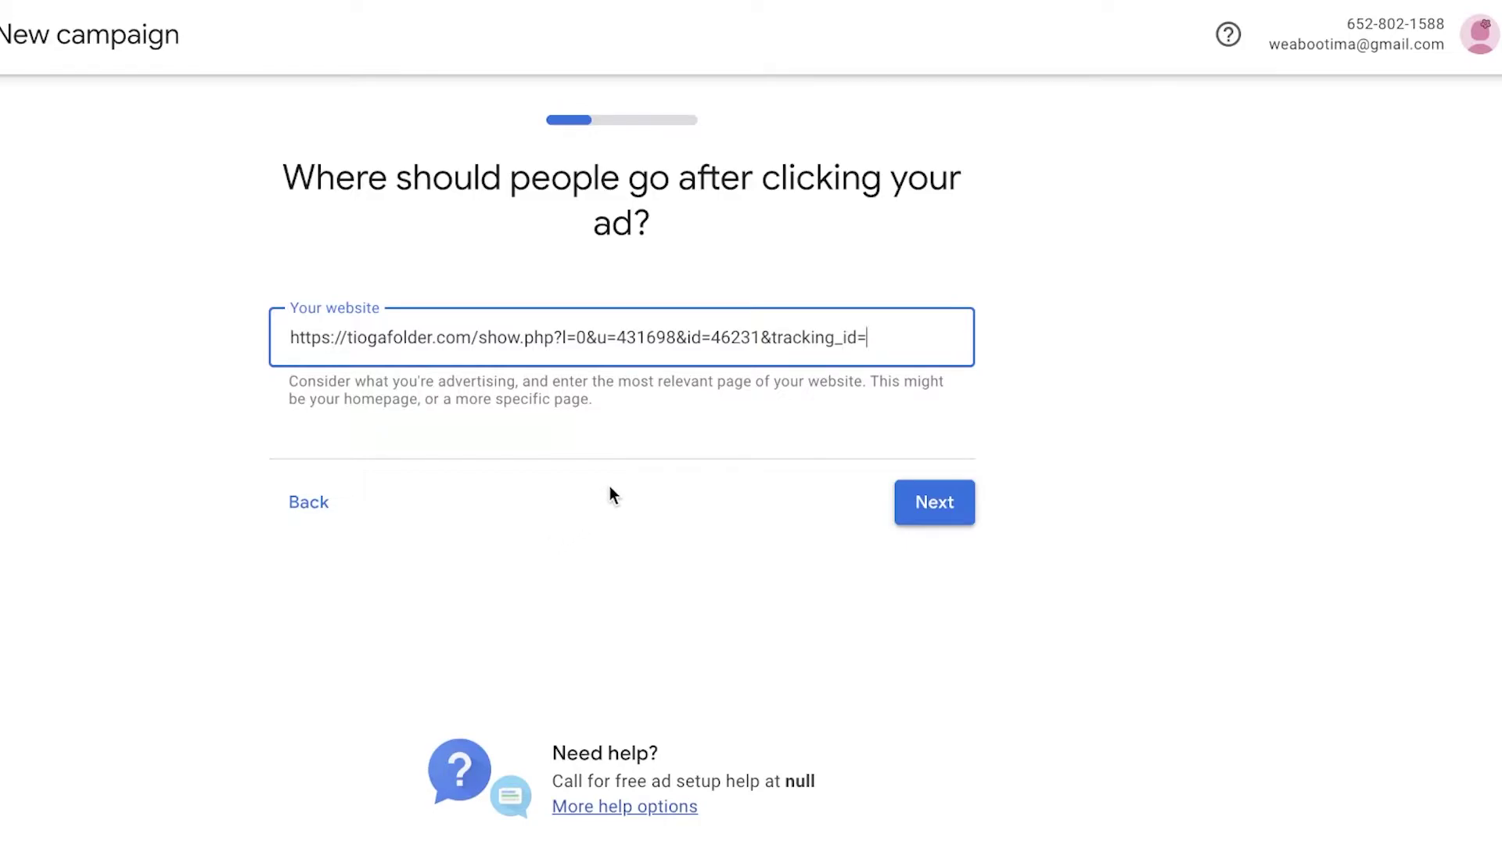
pyautogui.click(920, 509)
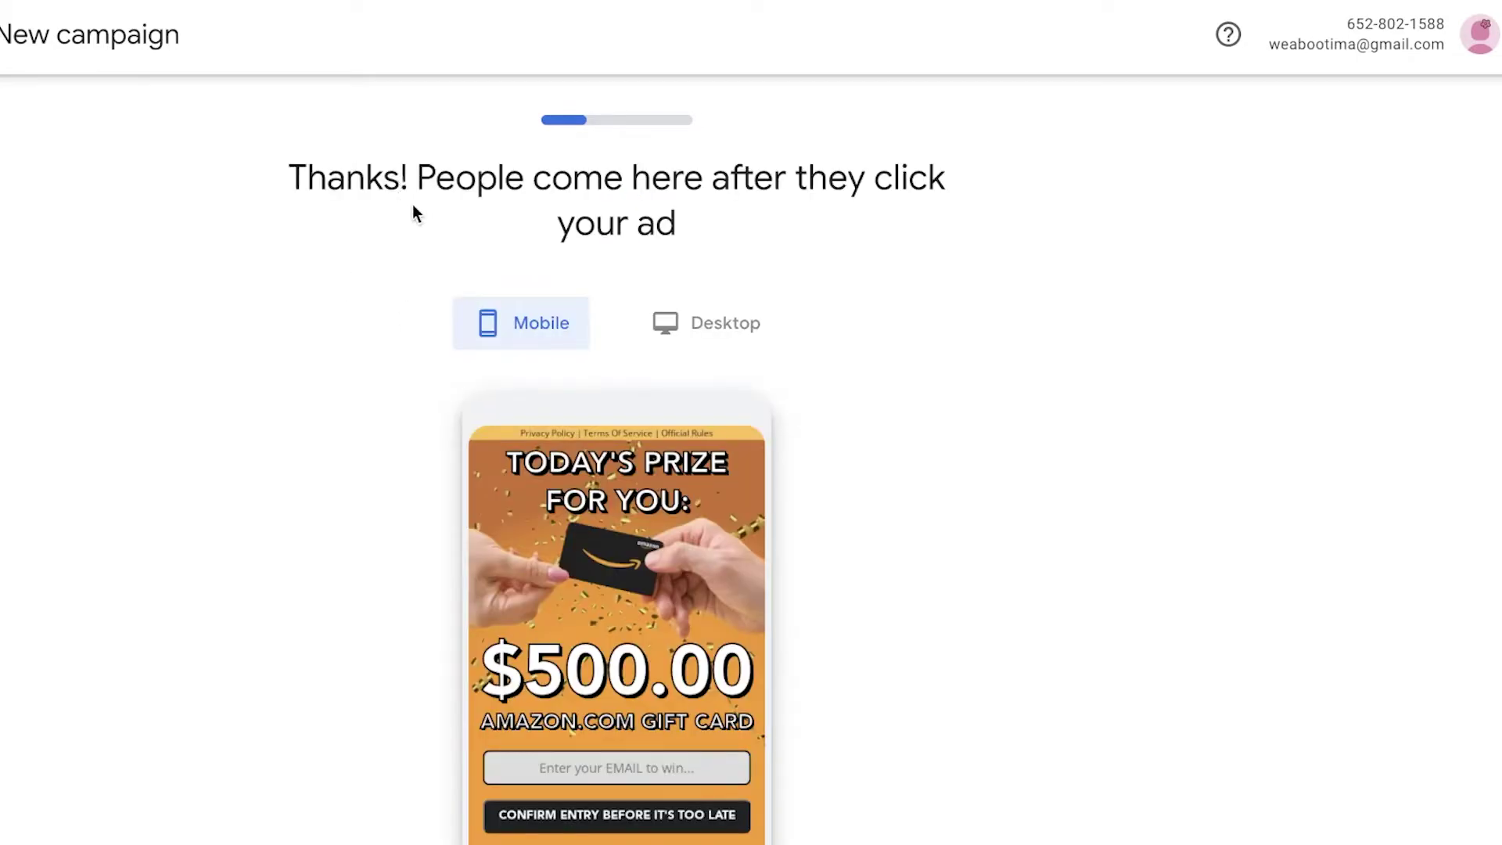
# Compare the desktop and mobile landing-page previews, then proceed to the advertising goal.
pyautogui.scroll(-5, 861, 352)
pyautogui.scroll(5, 567, 275)
pyautogui.click(706, 323)
pyautogui.scroll(-2, 745, 444)
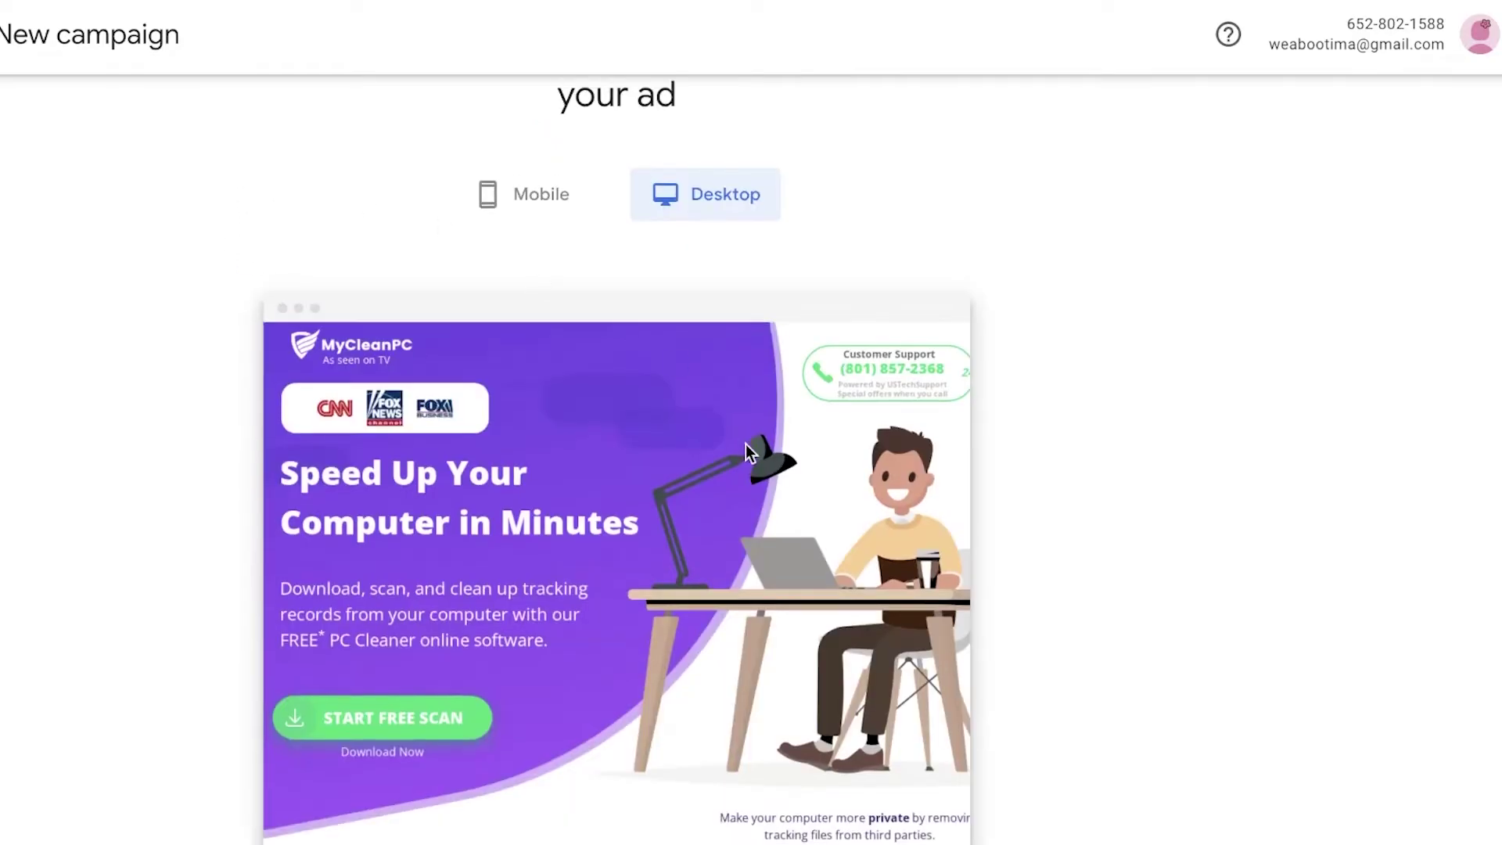
pyautogui.scroll(2, 814, 398)
pyautogui.click(558, 333)
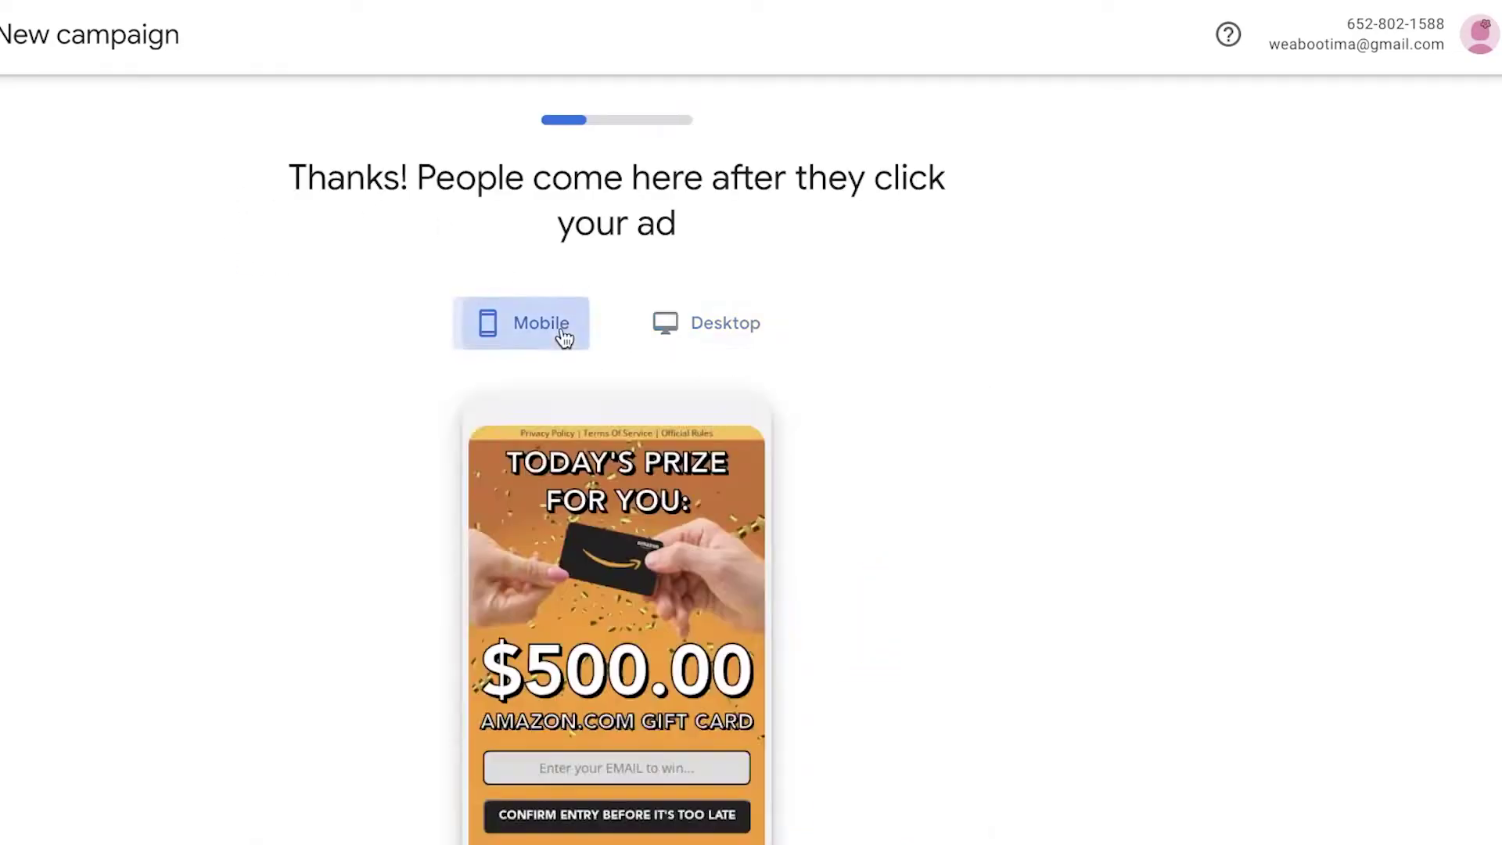
pyautogui.click(682, 330)
pyautogui.scroll(-5, 677, 345)
pyautogui.click(919, 641)
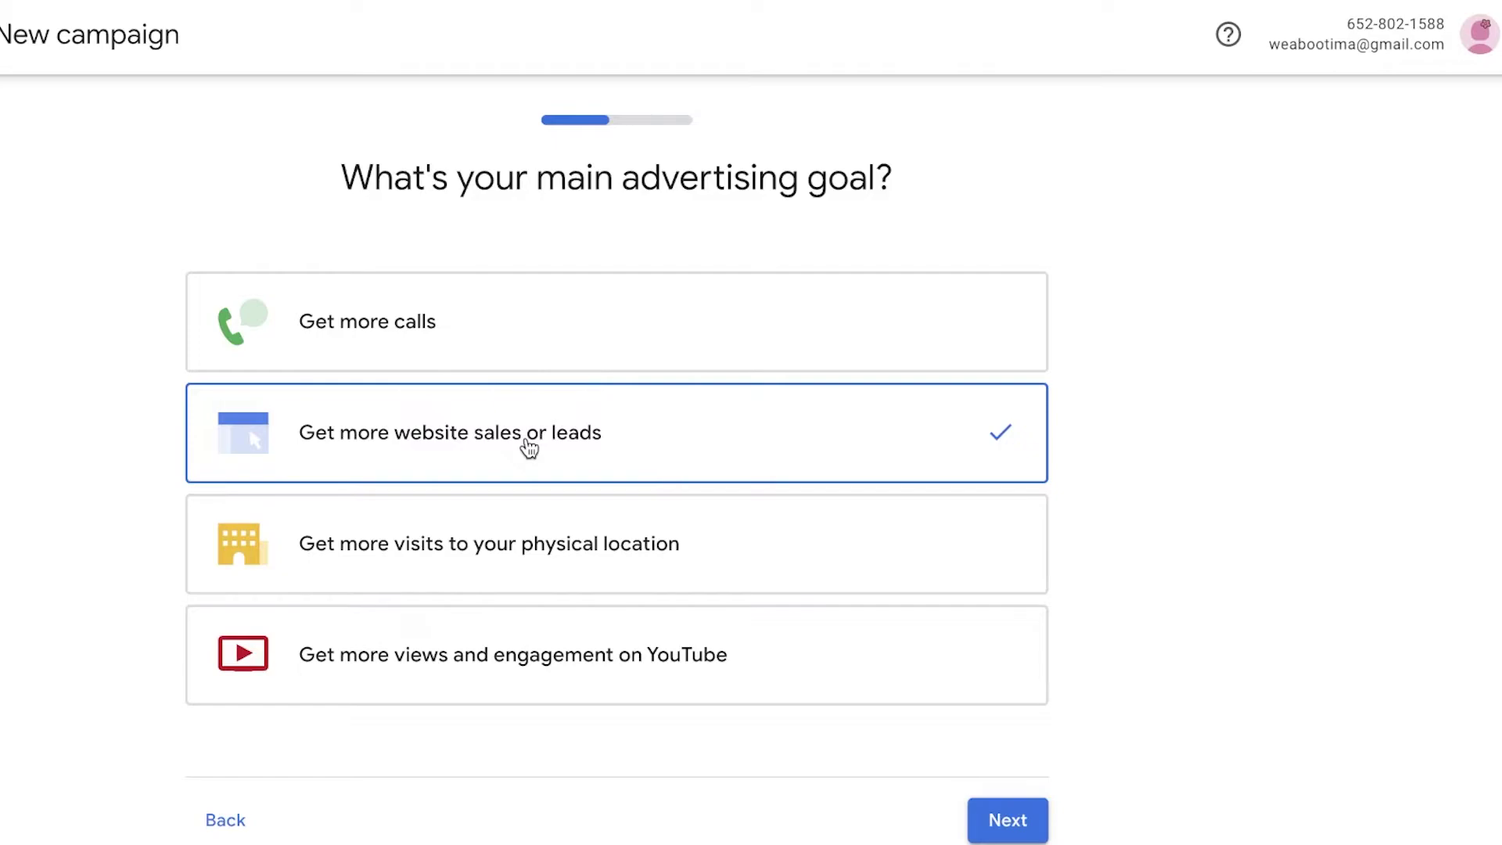
# Continue from the 'Get more website sales or leads' goal to the ad-writing step.
pyautogui.click(979, 809)
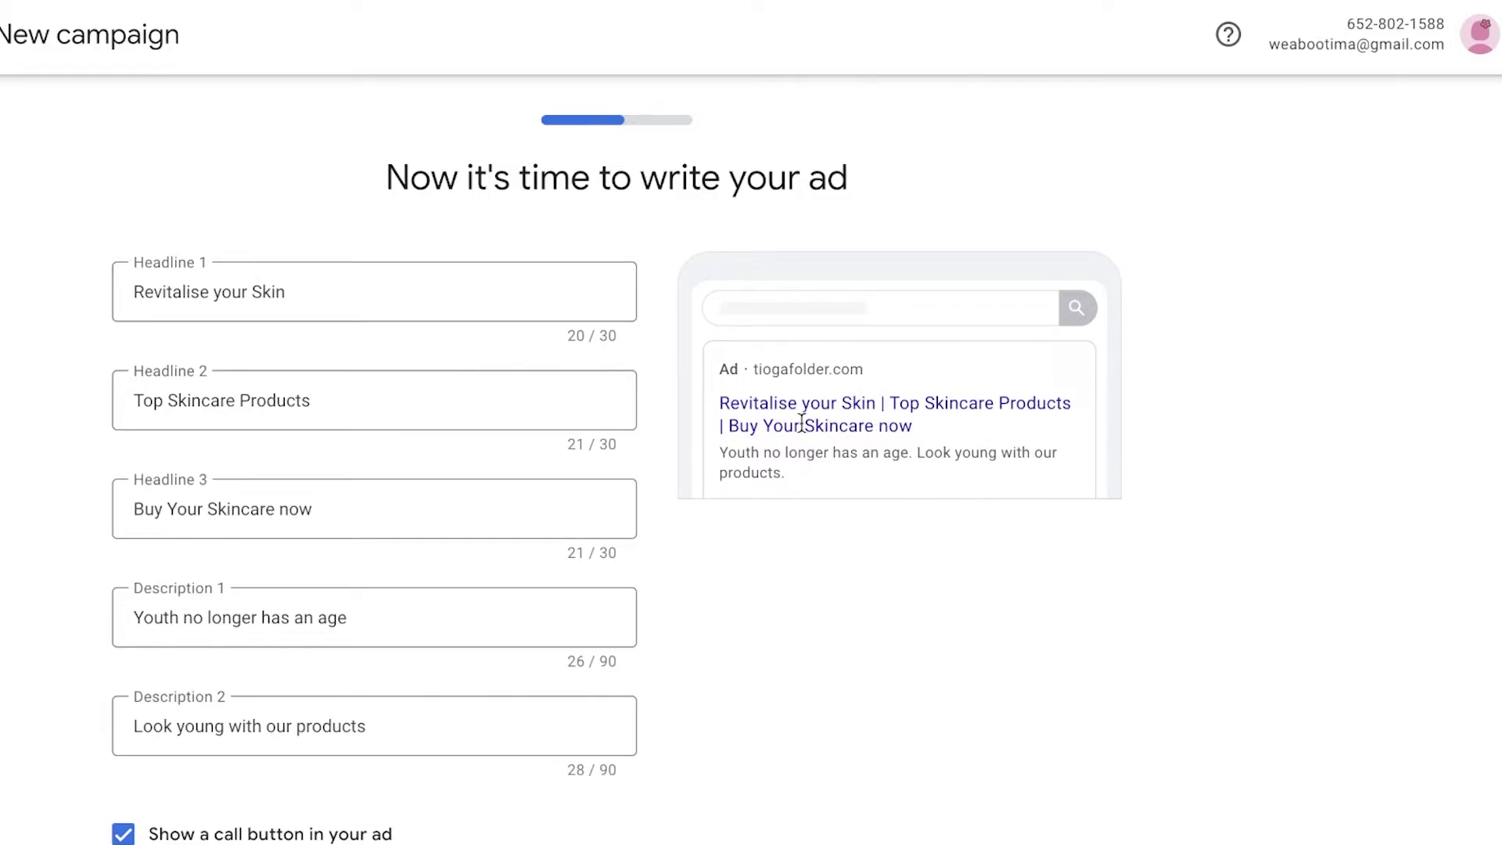
# Replace Headline 1 with 'Clean your computer'.
pyautogui.tripleClick(275, 292)
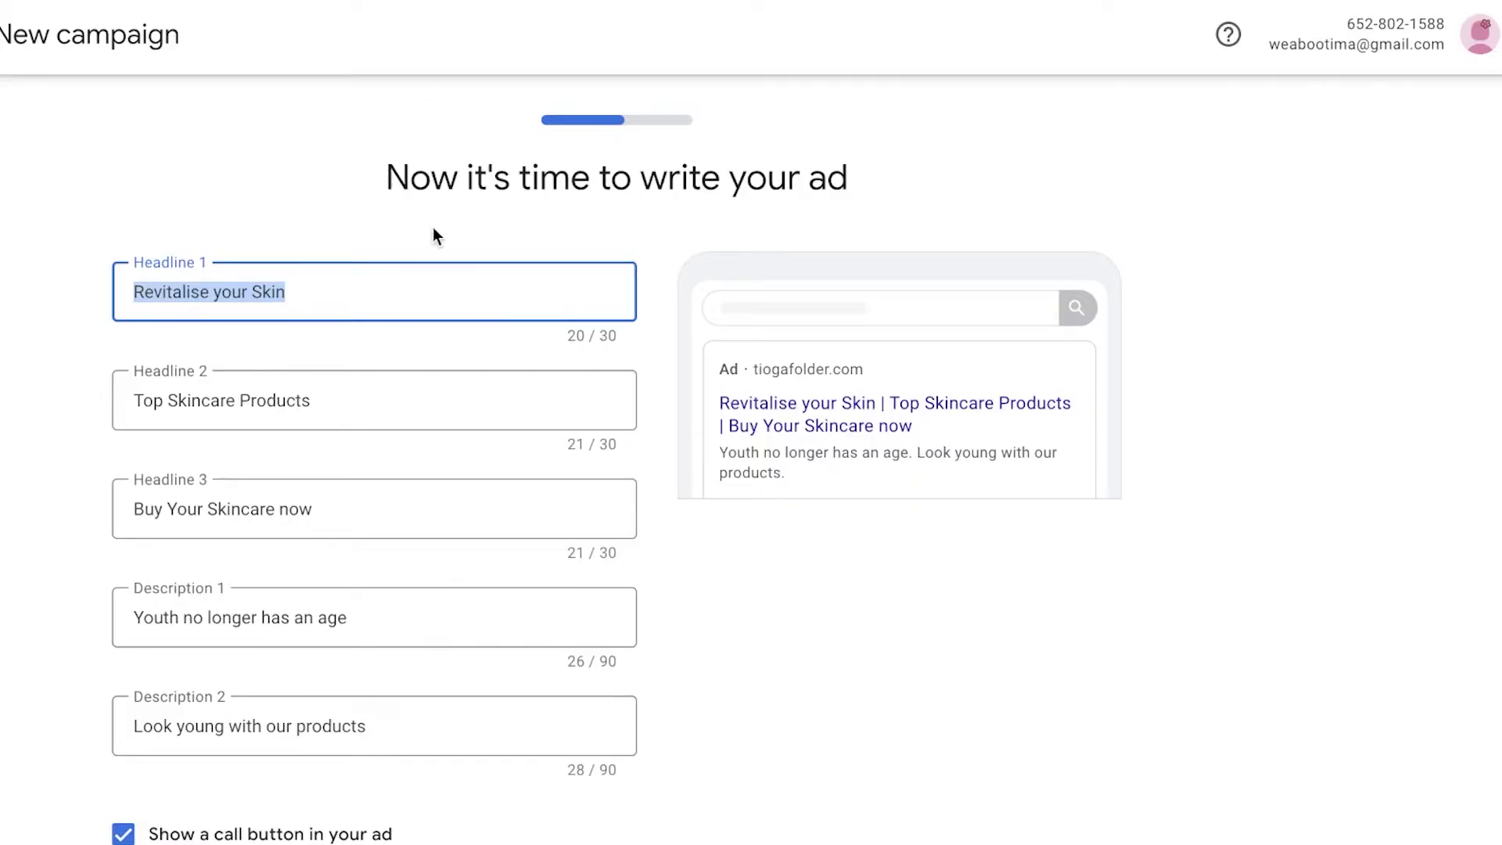
pyautogui.write('Clean your PC')
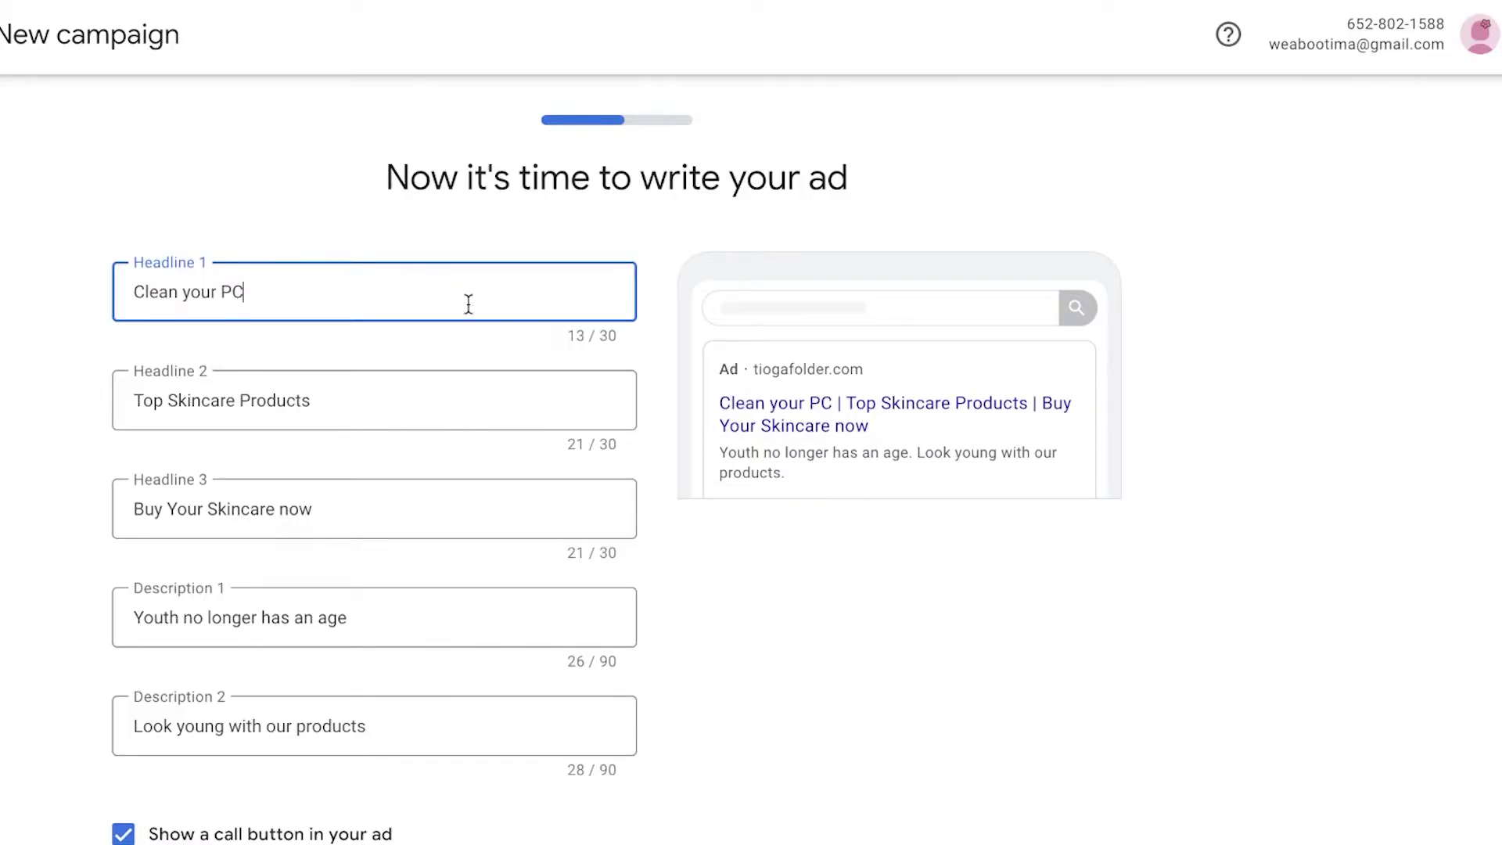
pyautogui.click(466, 402)
pyautogui.doubleClick(347, 300)
pyautogui.write('computer')
# Set Headline 2 to 'Best software to free up space' and Headline 3 to 'Free sign up'.
pyautogui.tripleClick(355, 396)
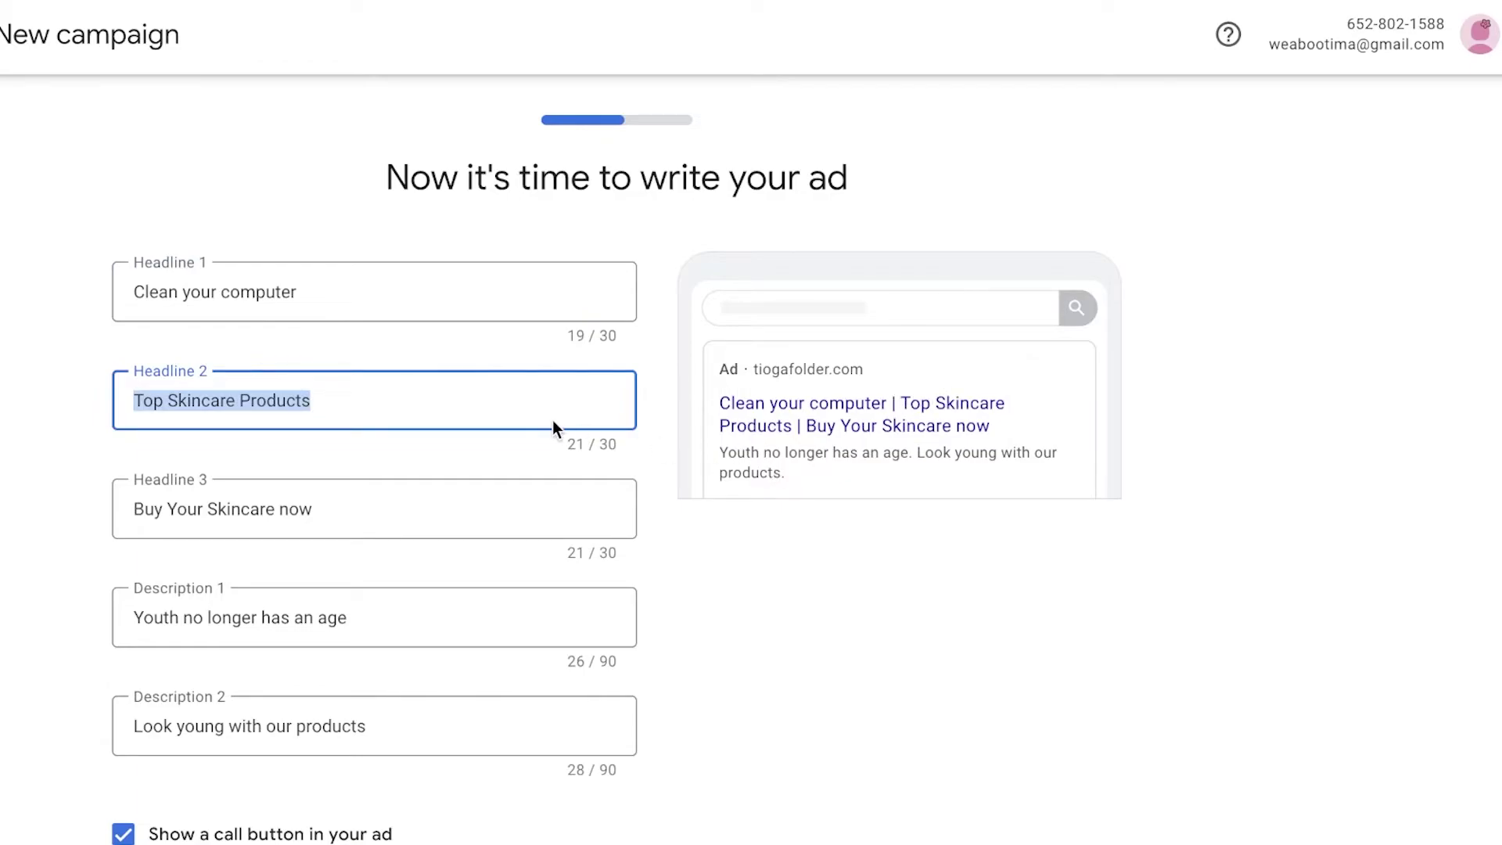
pyautogui.write('Best software to free up space')
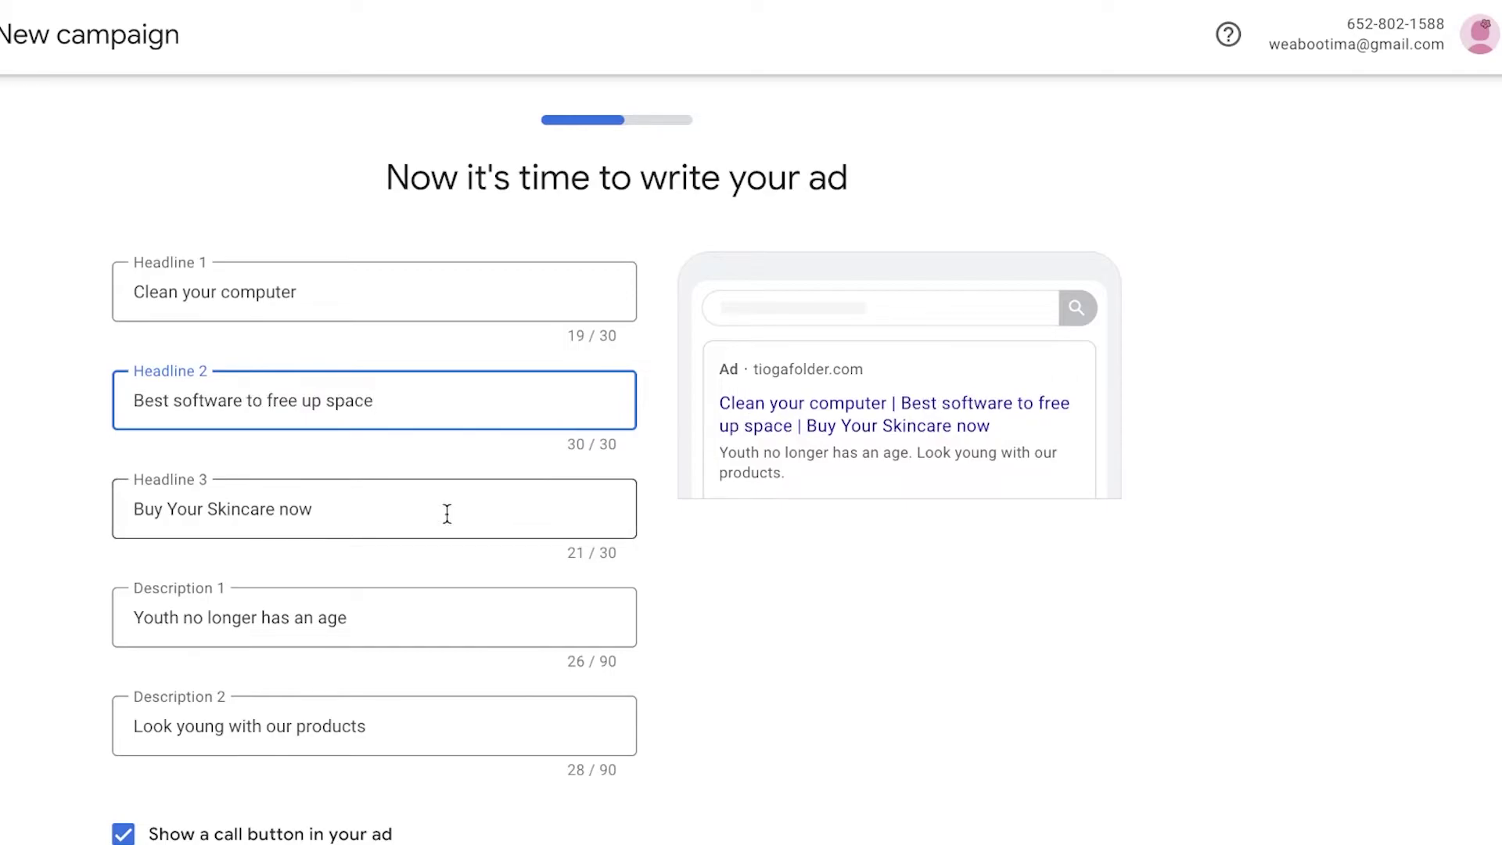
pyautogui.click(447, 513)
pyautogui.tripleClick(201, 509)
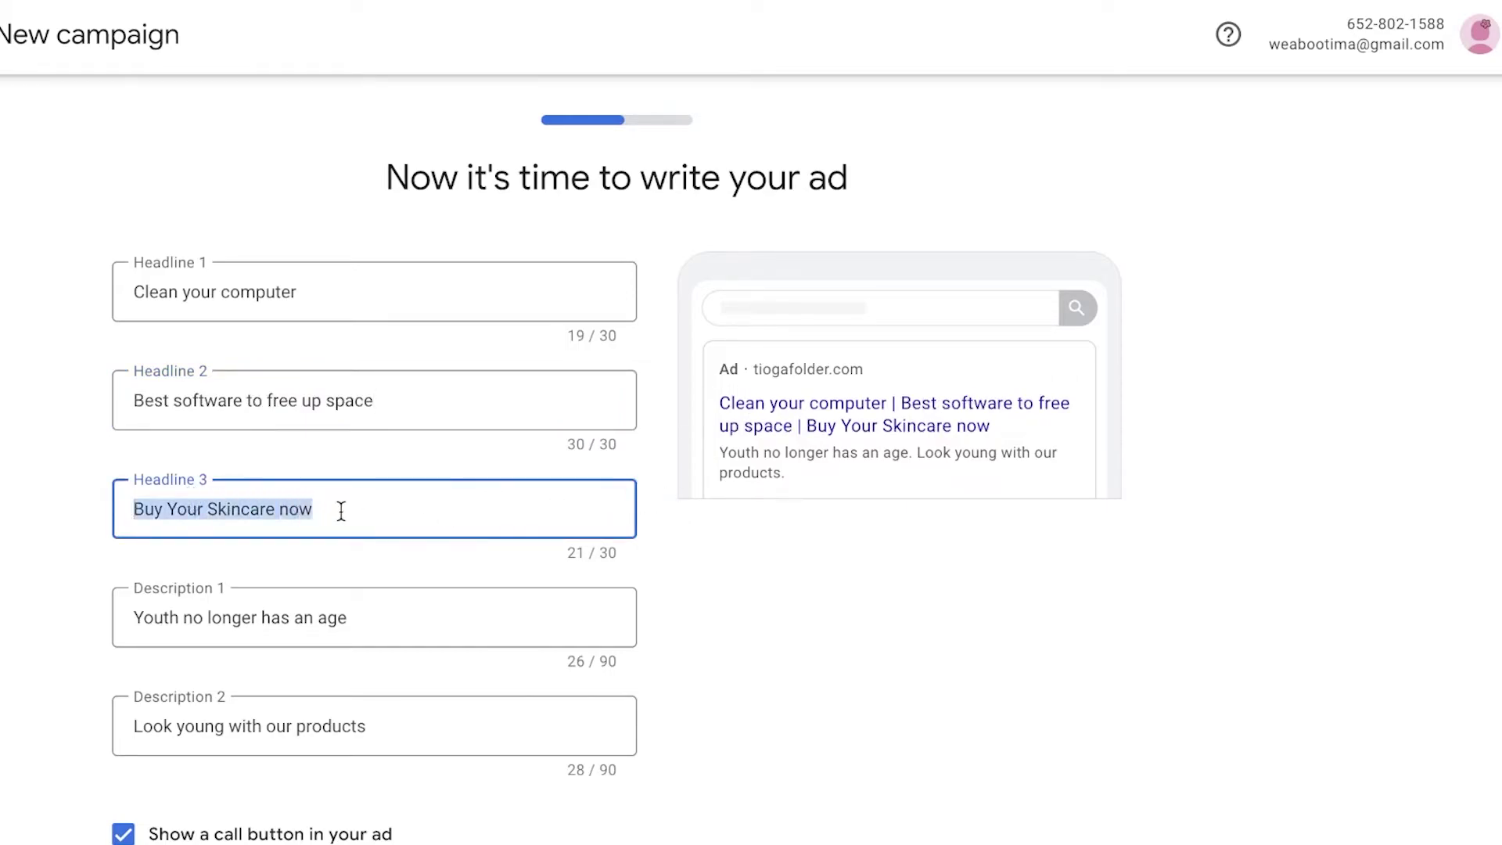
pyautogui.write('Free sign up')
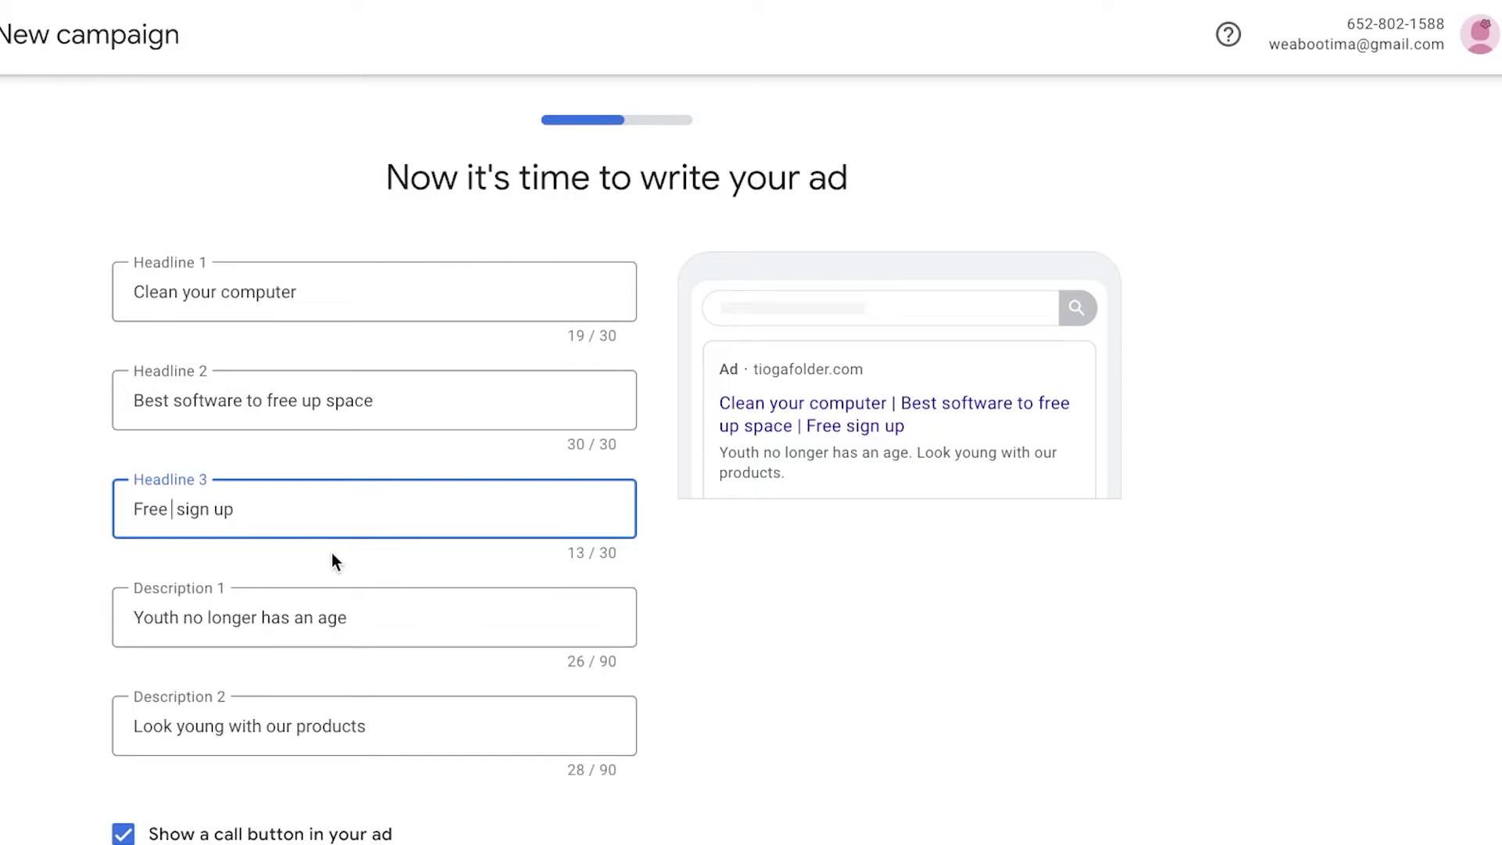
pyautogui.press('BackSpace')
pyautogui.click(842, 649)
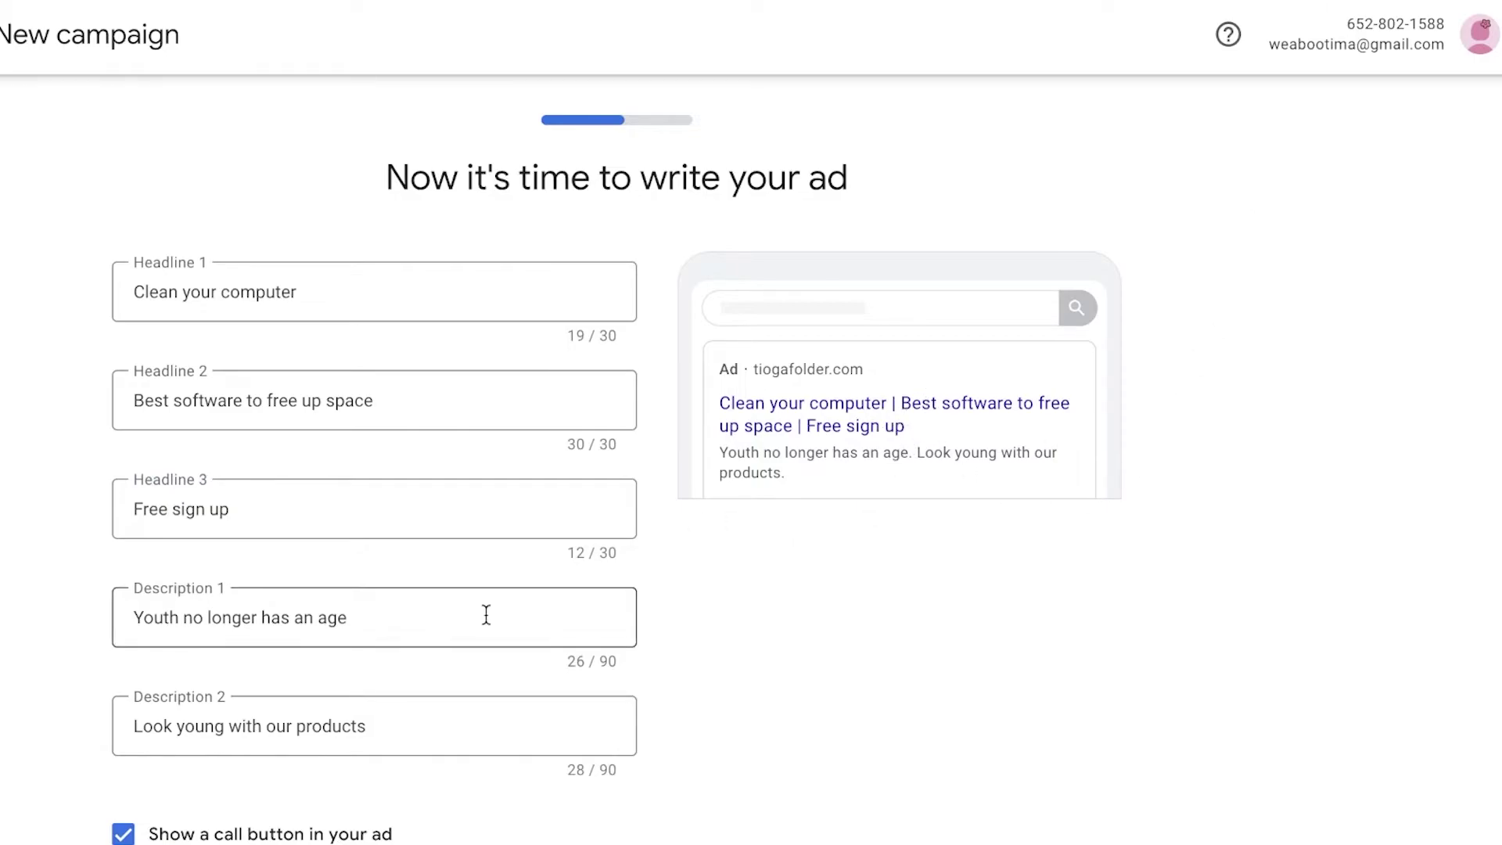
pyautogui.click(449, 630)
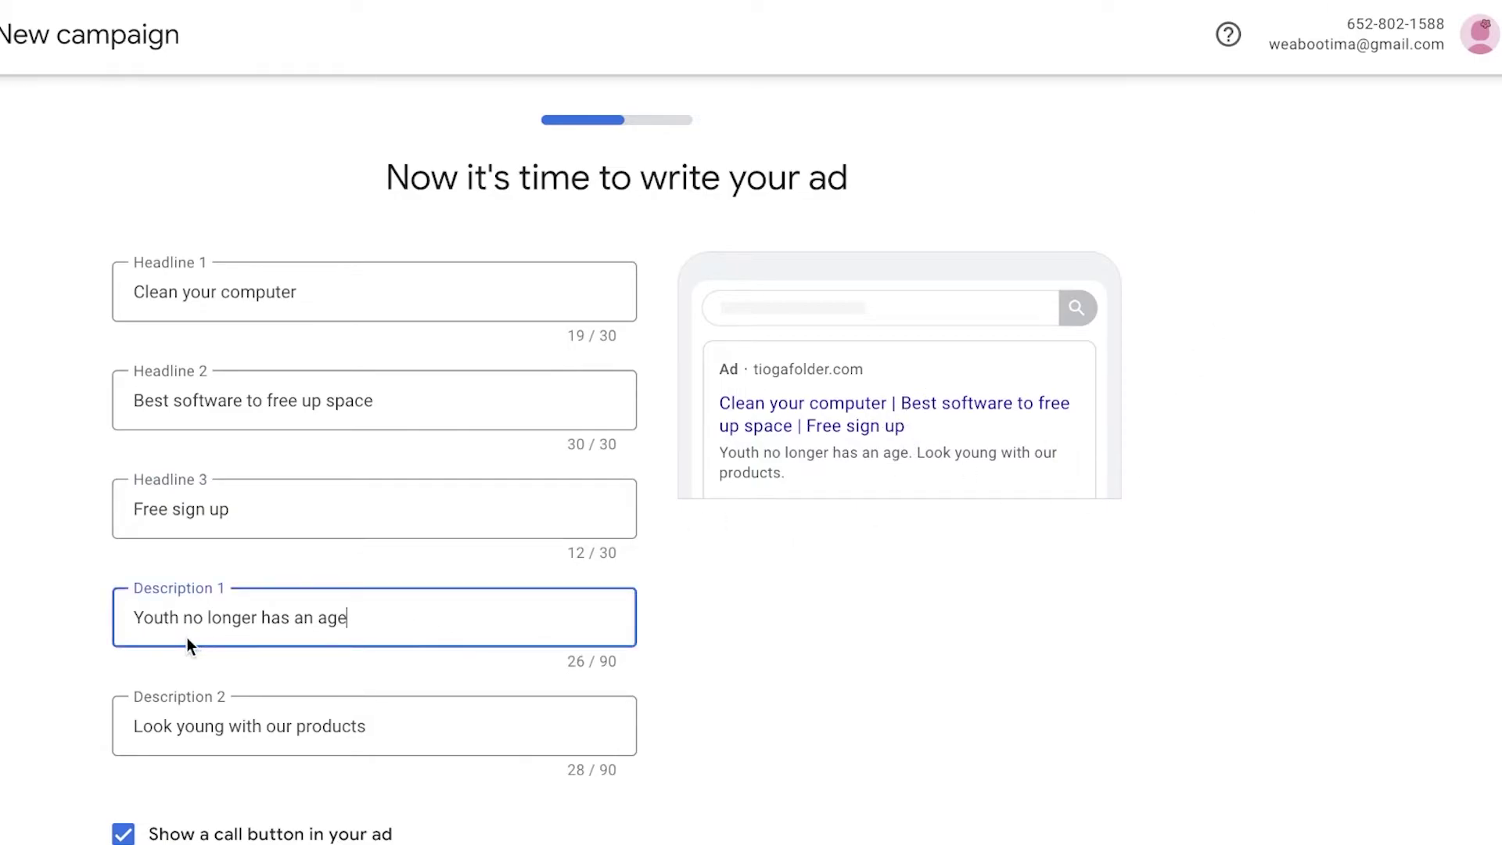
pyautogui.tripleClick(252, 618)
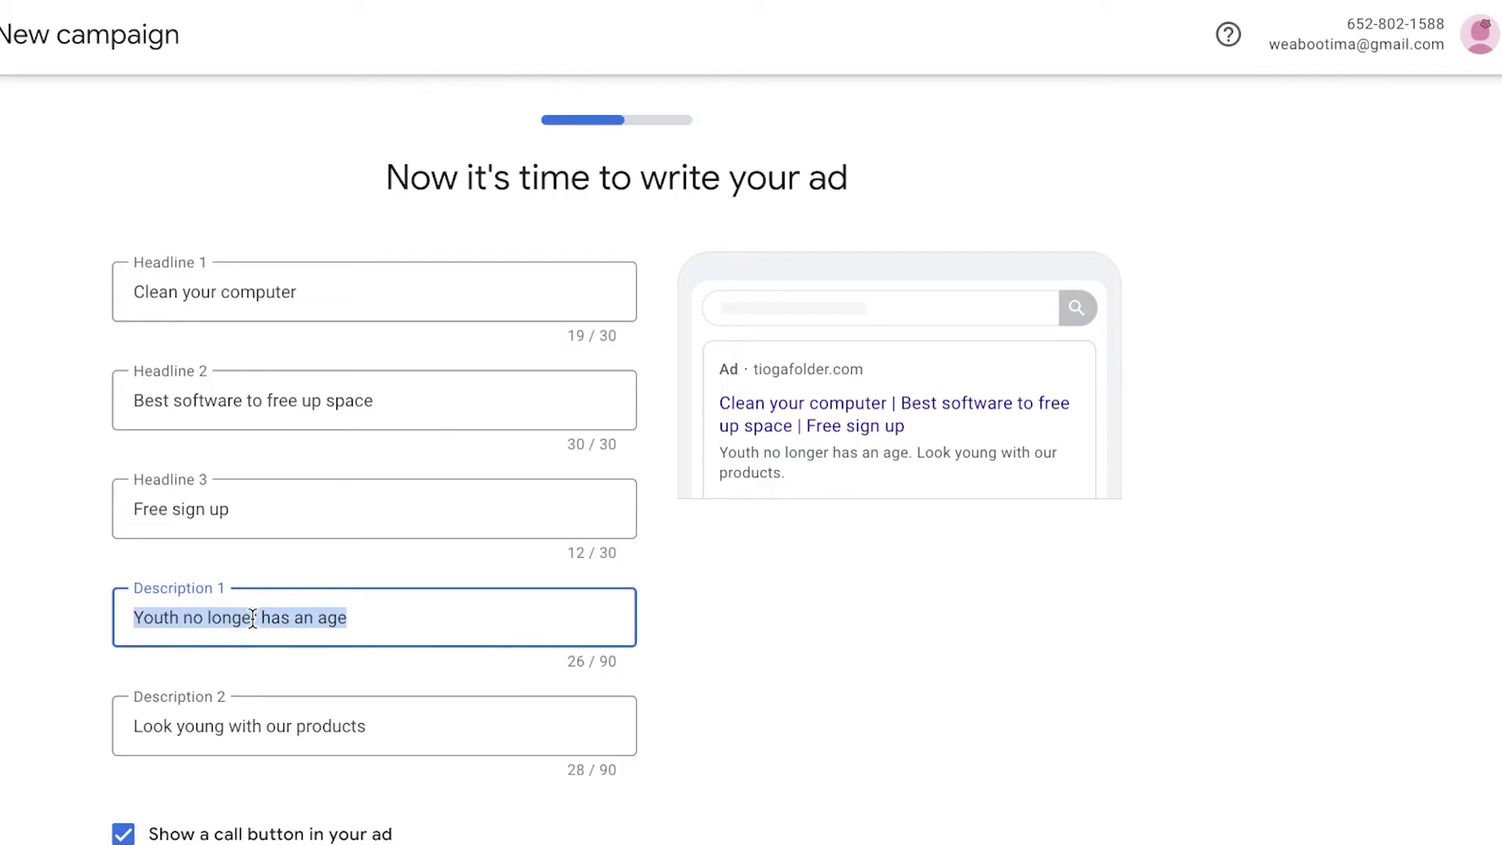
# Swap in malware and virus protection descriptions, turn off the call button, and continue to keyword themes.
pyautogui.scroll(-1, 253, 618)
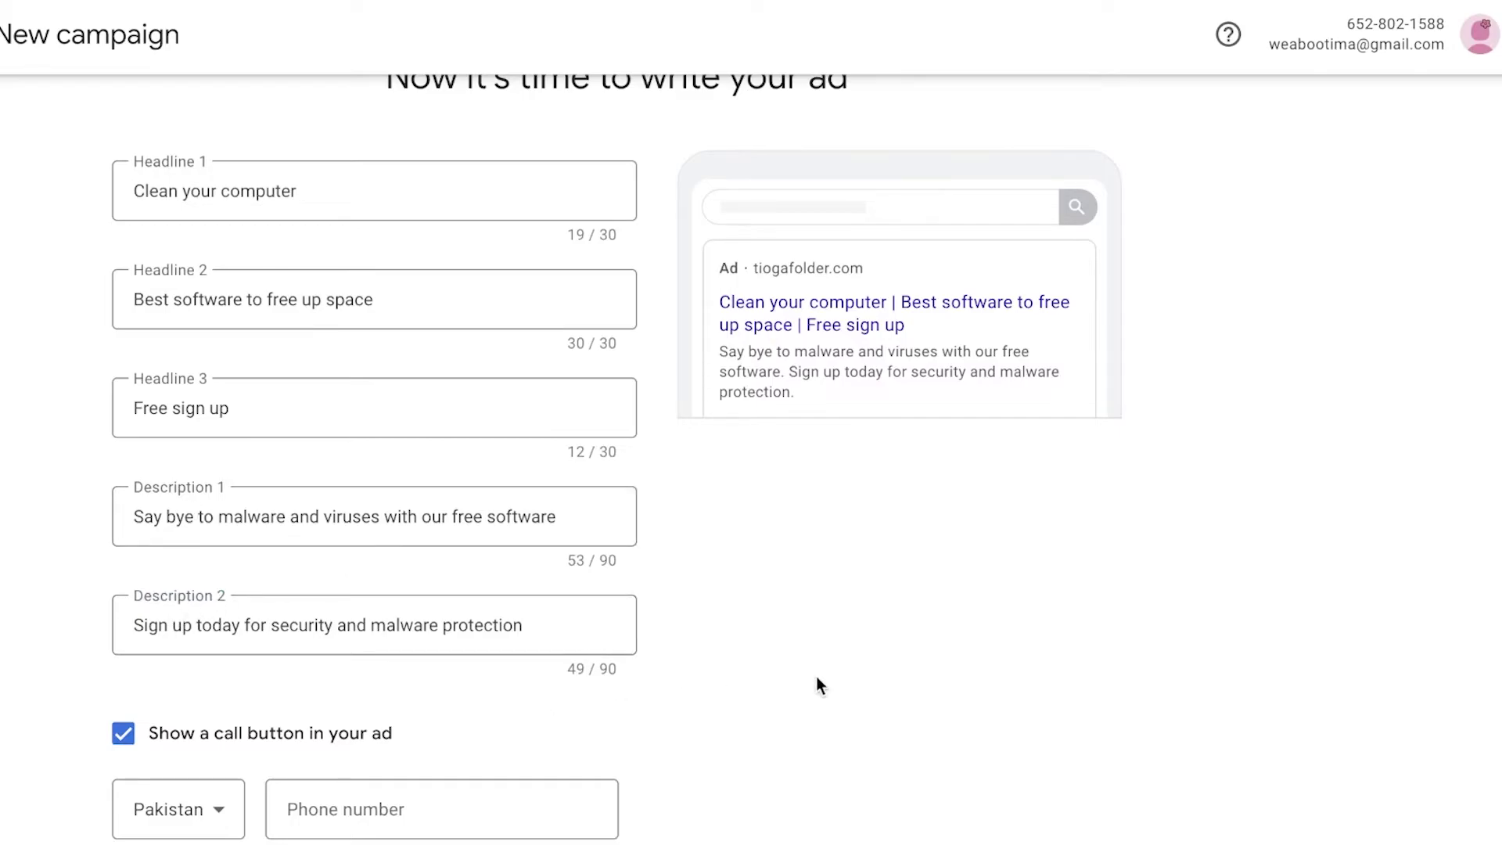
pyautogui.scroll(-2, 724, 580)
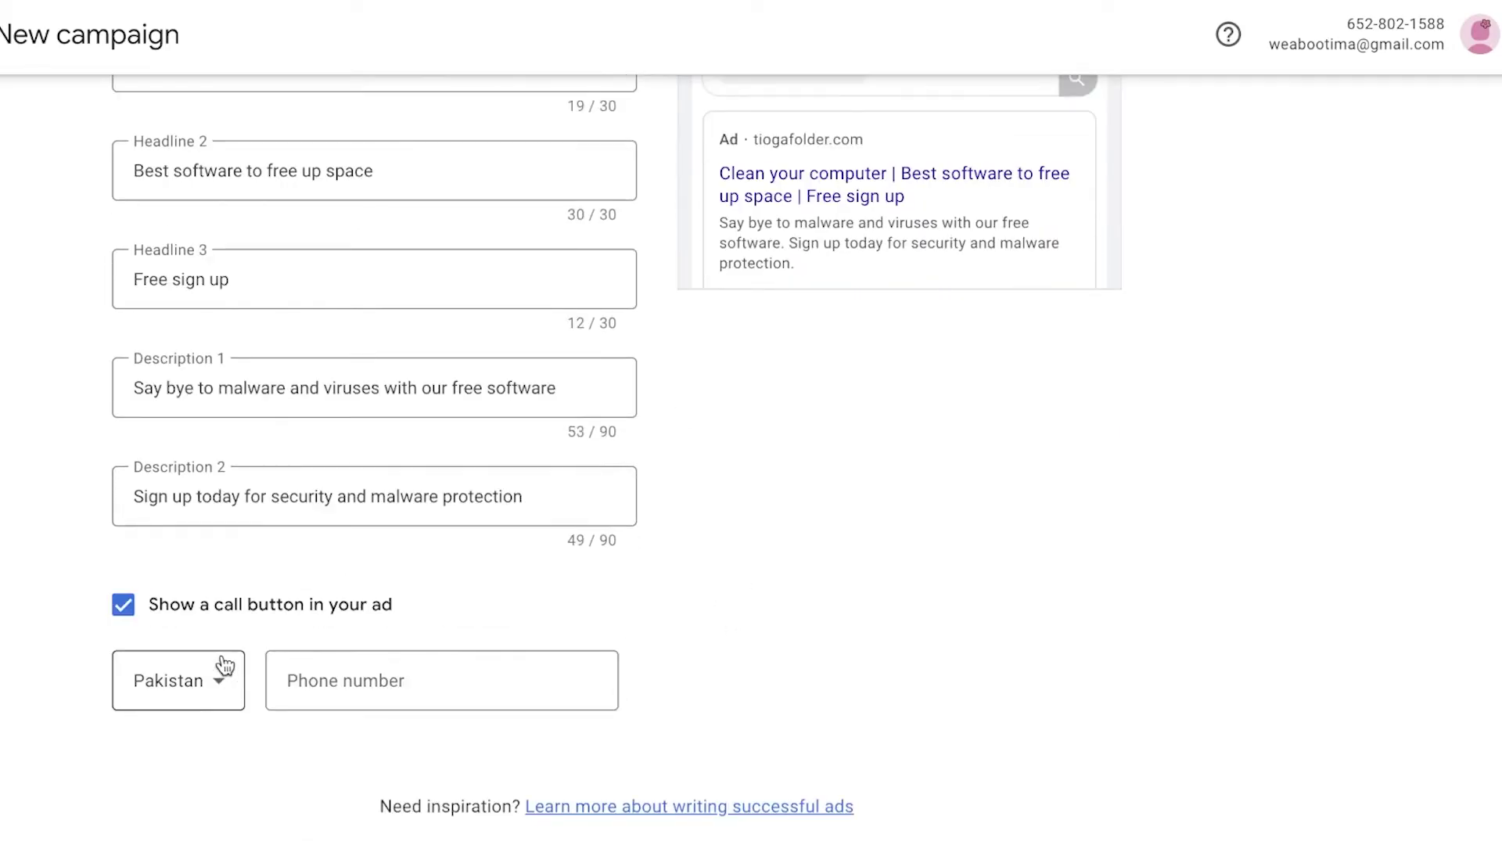
pyautogui.click(220, 615)
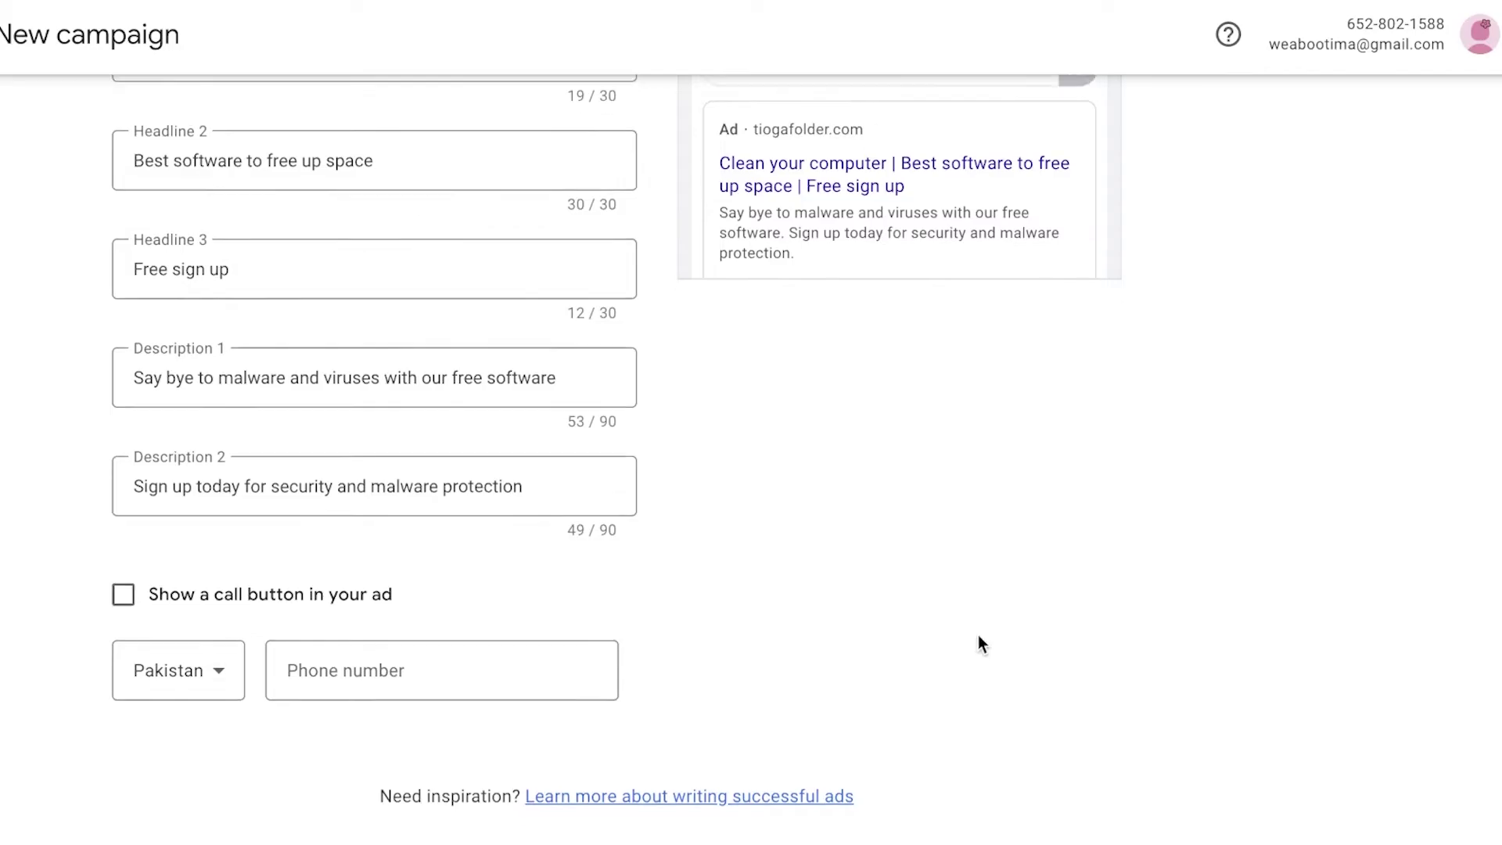
pyautogui.scroll(-4, 979, 637)
pyautogui.click(1054, 645)
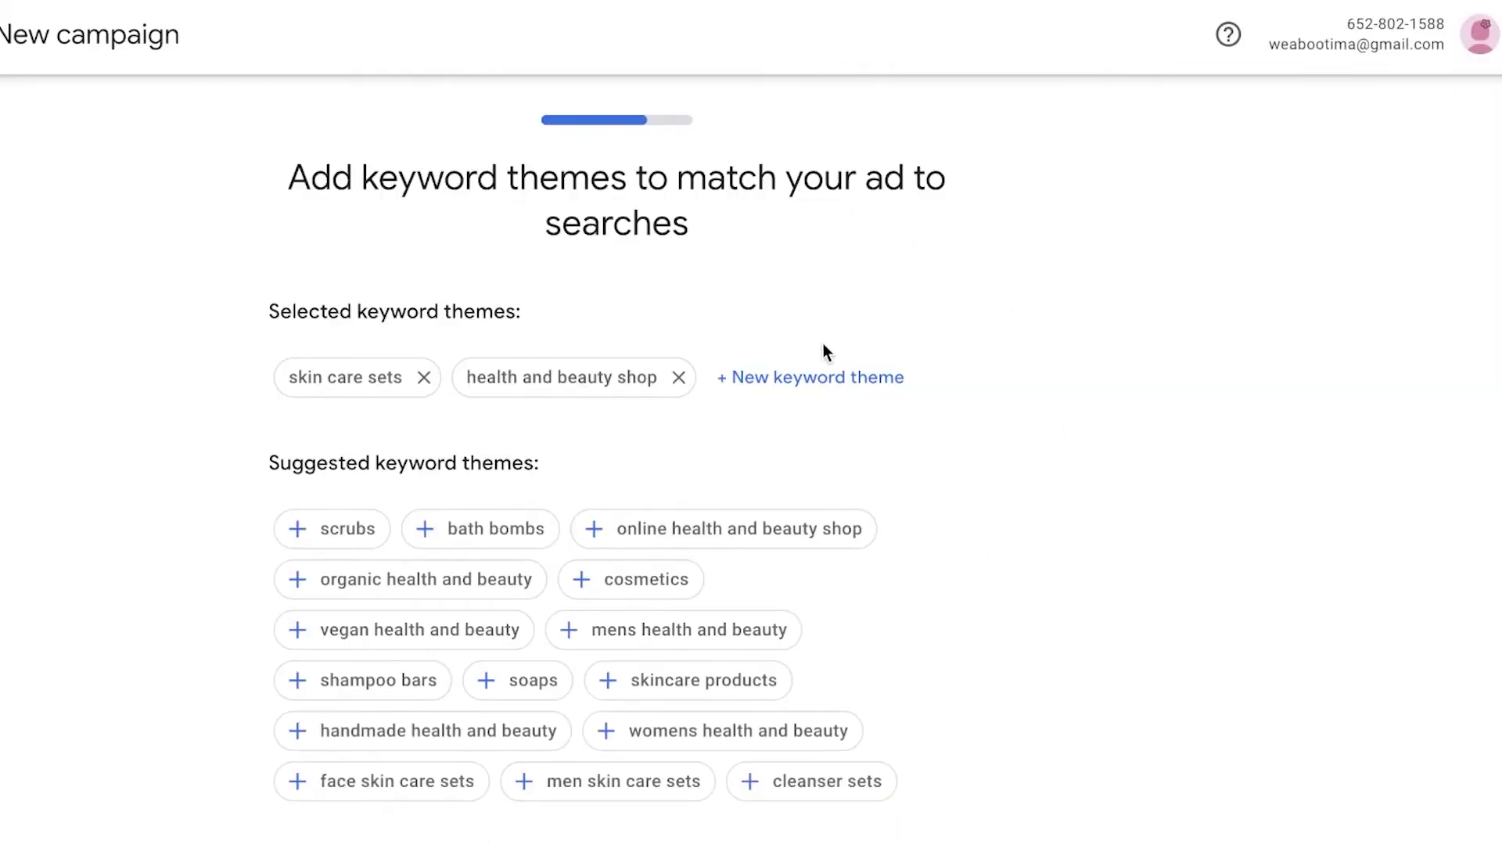
# Replace the skincare keyword themes with 'computer service' and 'antivirus & security software'.
pyautogui.click(677, 378)
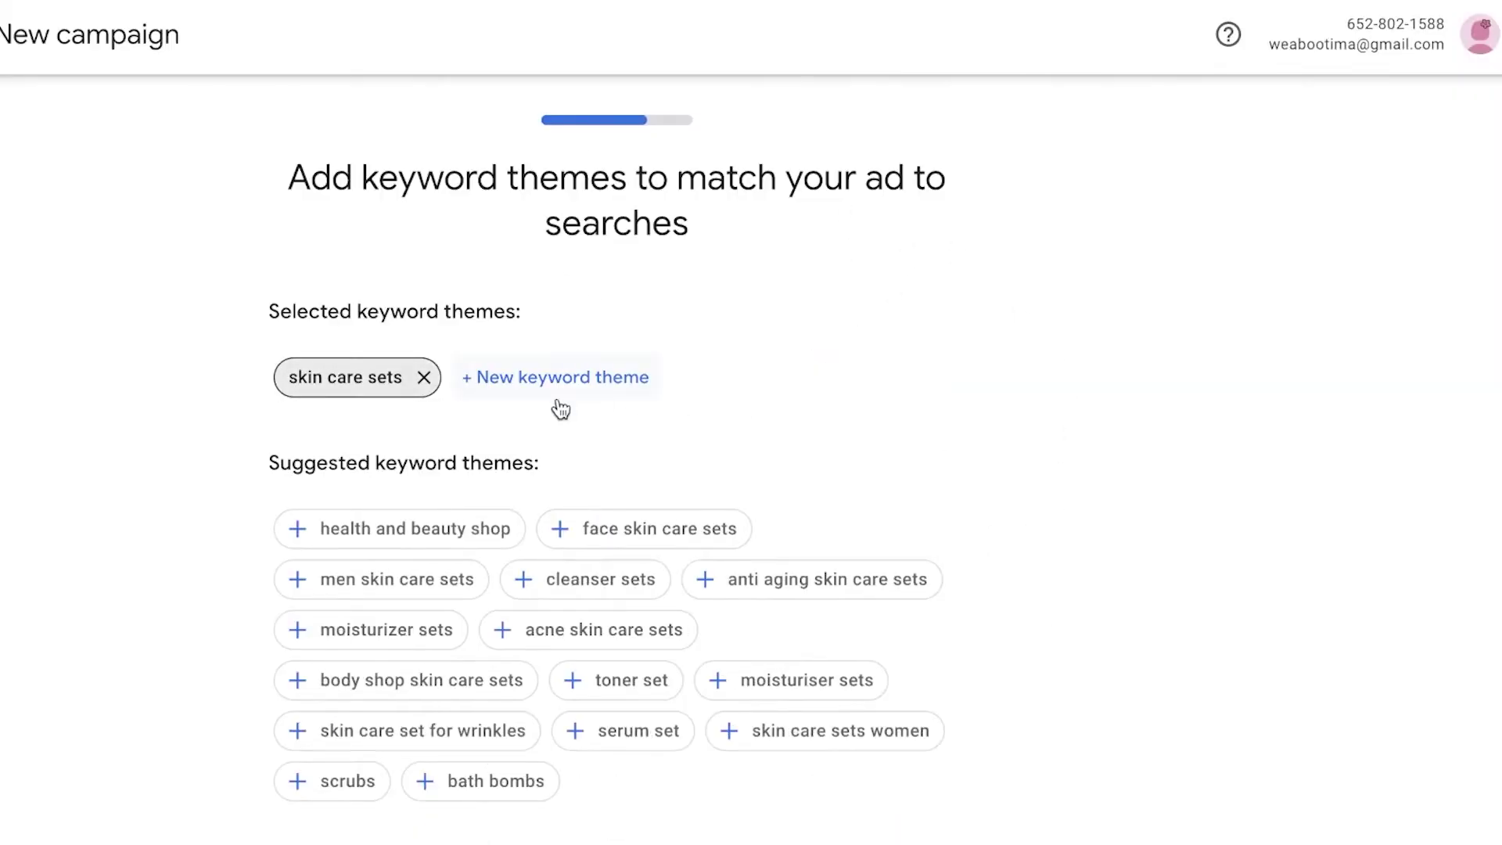
pyautogui.click(423, 377)
pyautogui.click(410, 374)
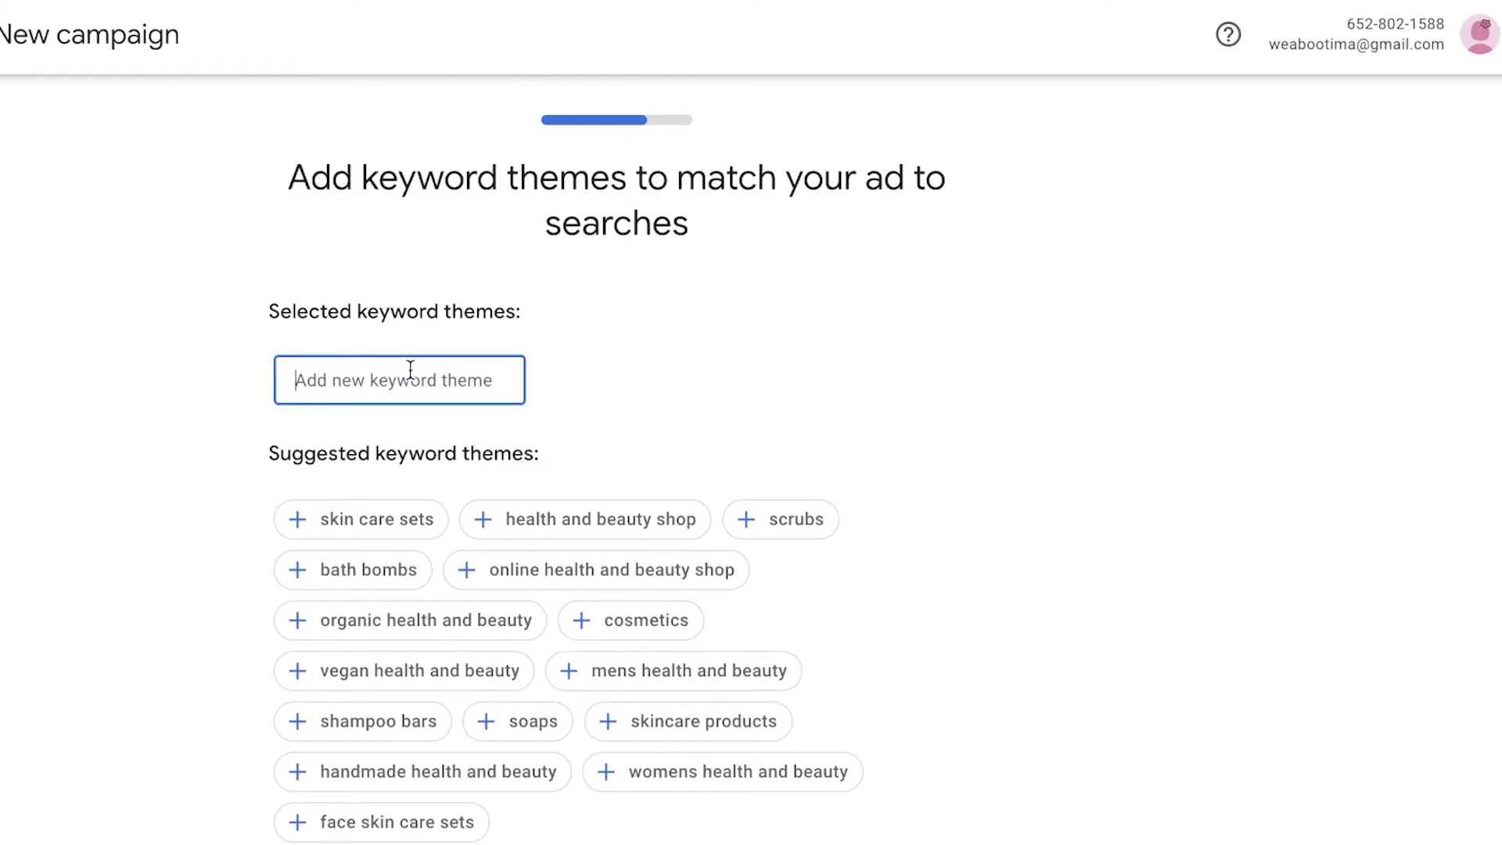
pyautogui.write('s')
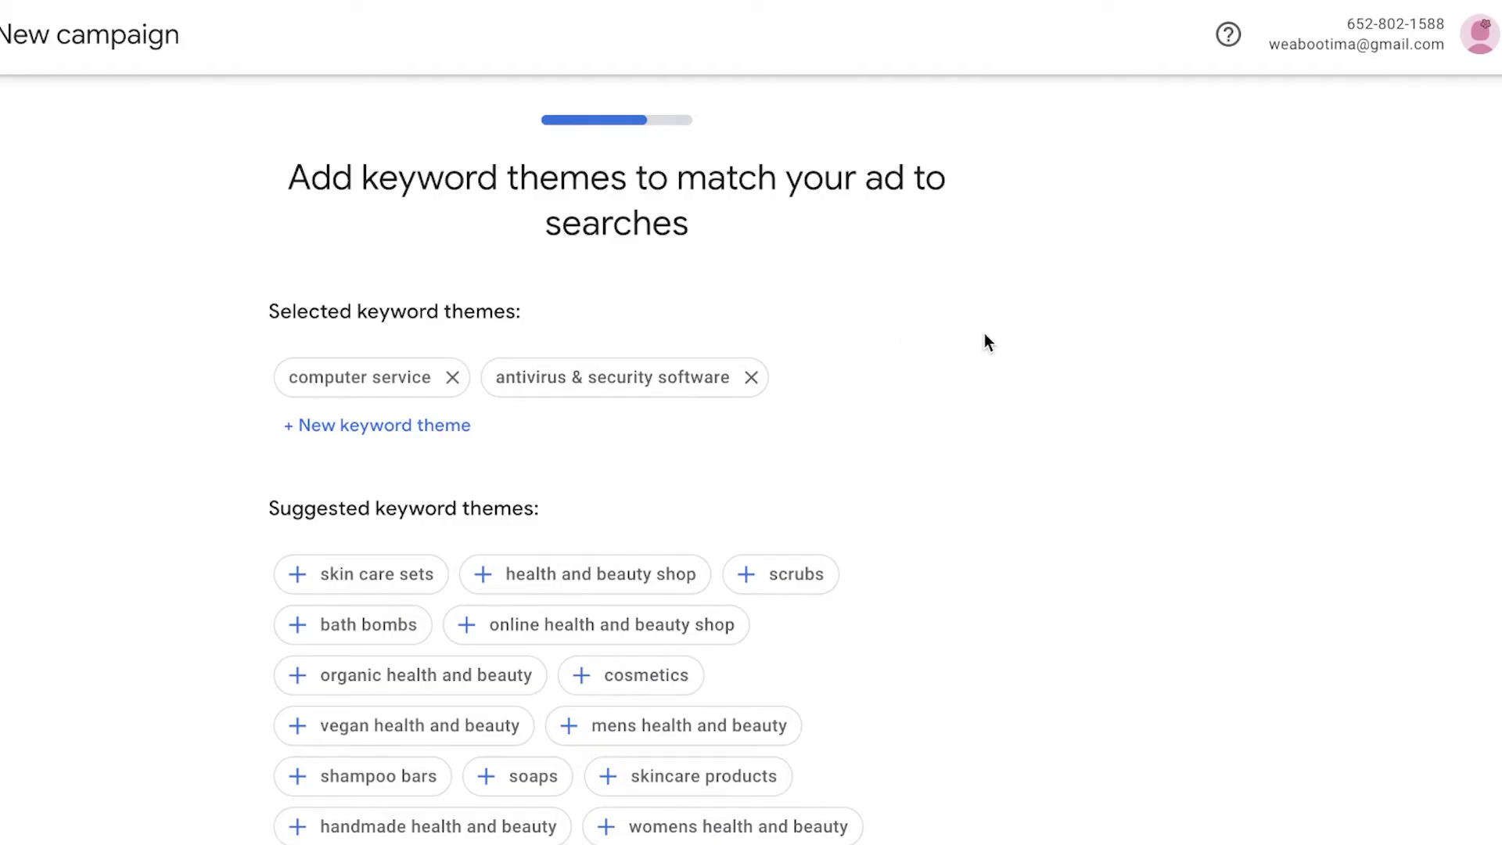
pyautogui.scroll(-7, 984, 334)
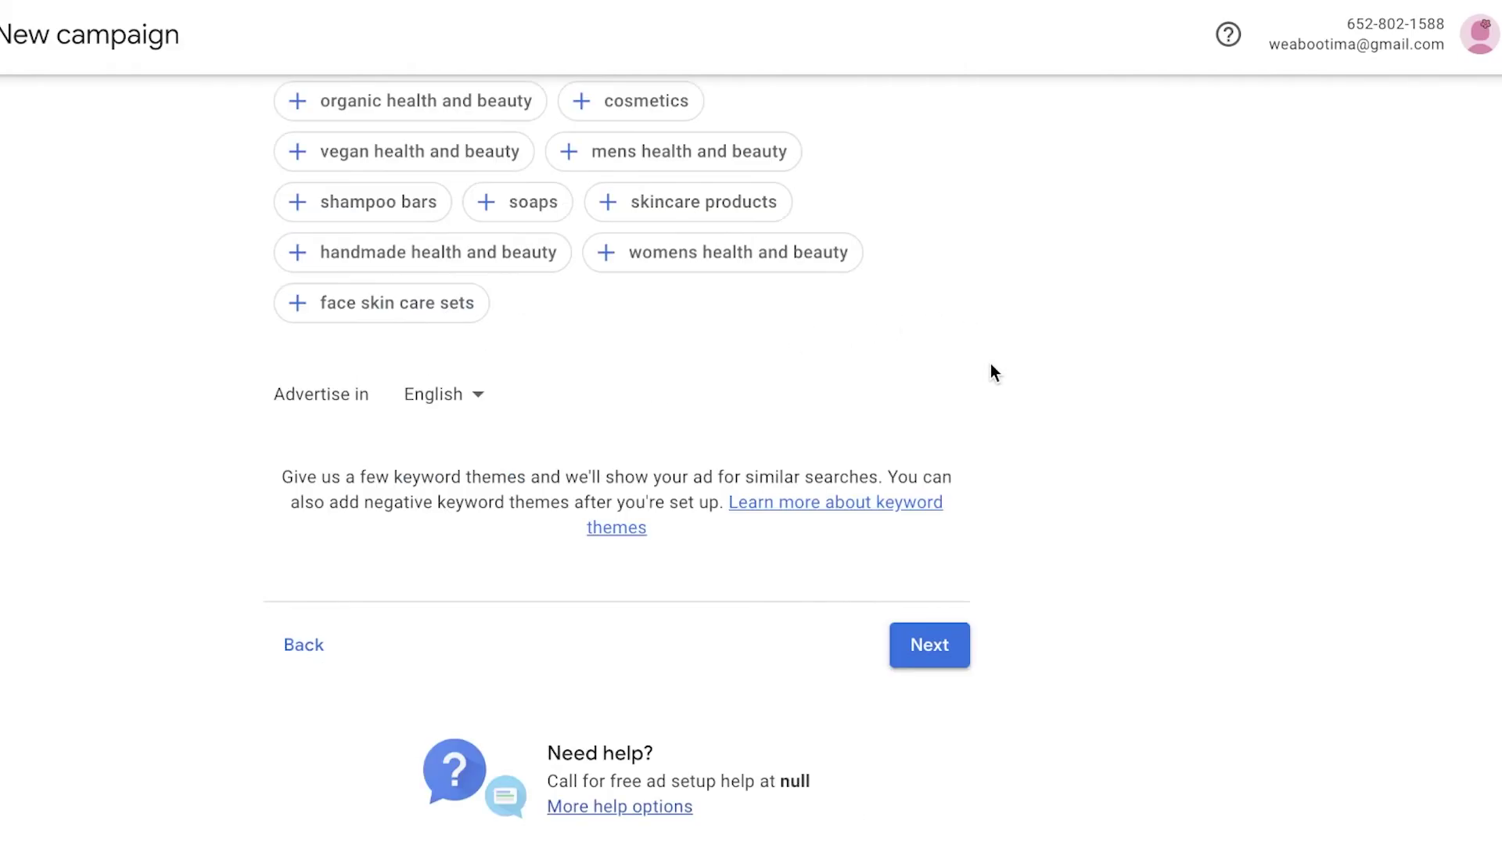
pyautogui.scroll(7, 1007, 409)
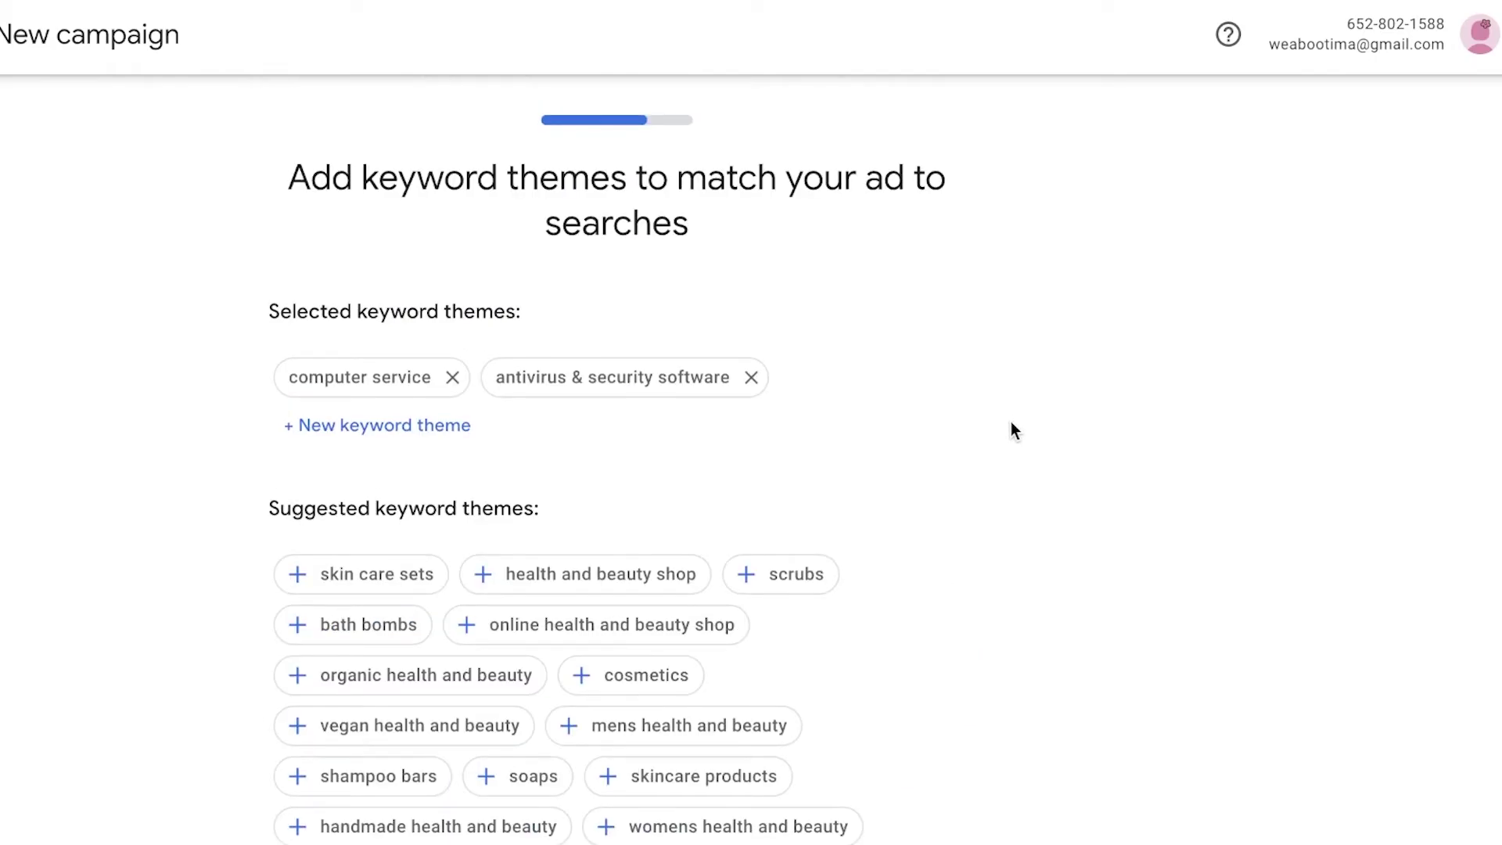
# Move on to the ad location step and remove Belgium from the locations.
pyautogui.scroll(-7, 1006, 420)
pyautogui.click(954, 655)
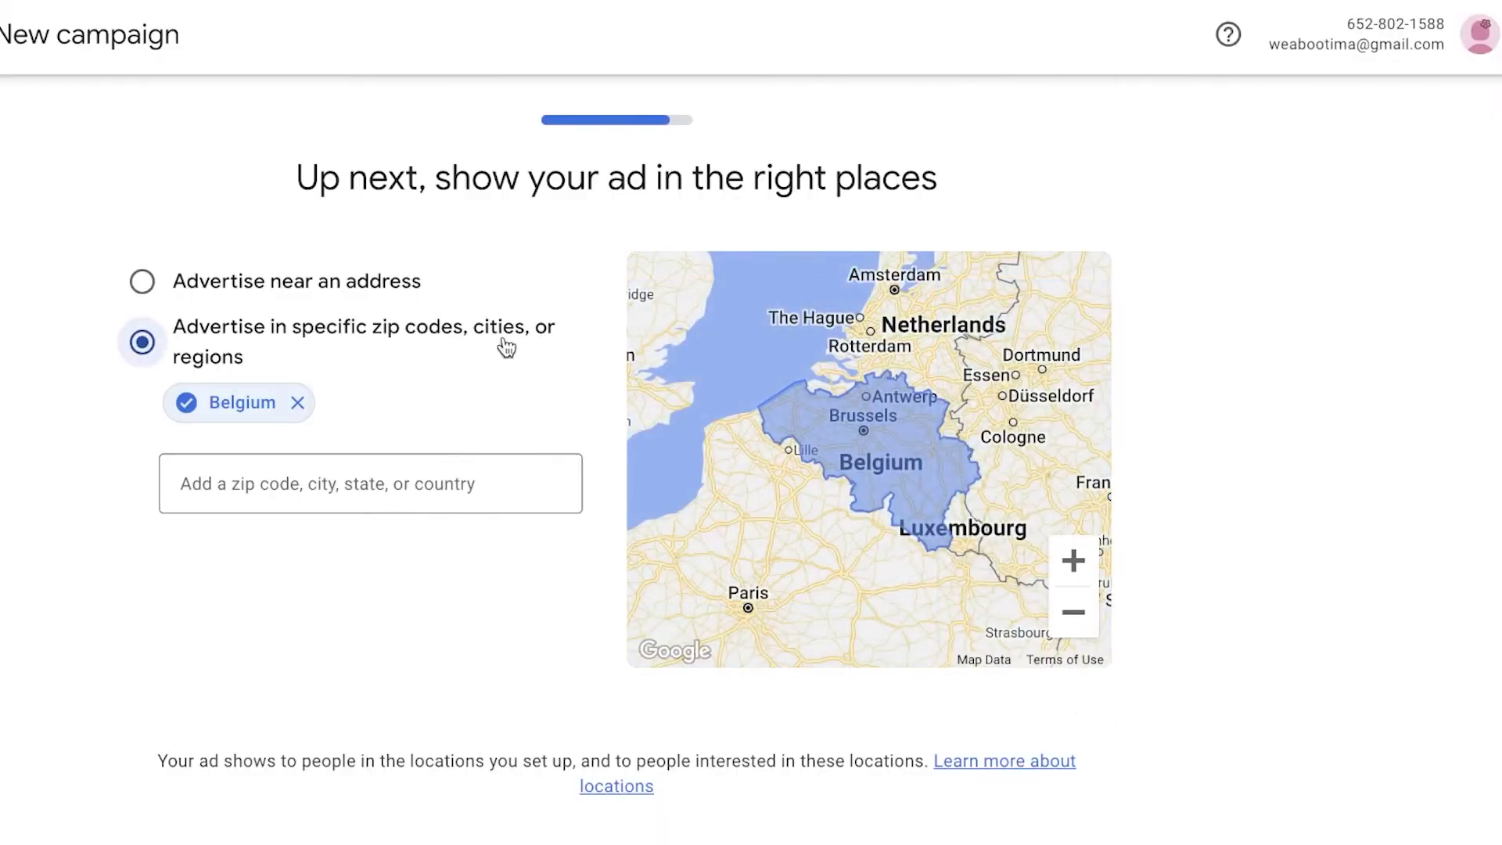
pyautogui.click(298, 402)
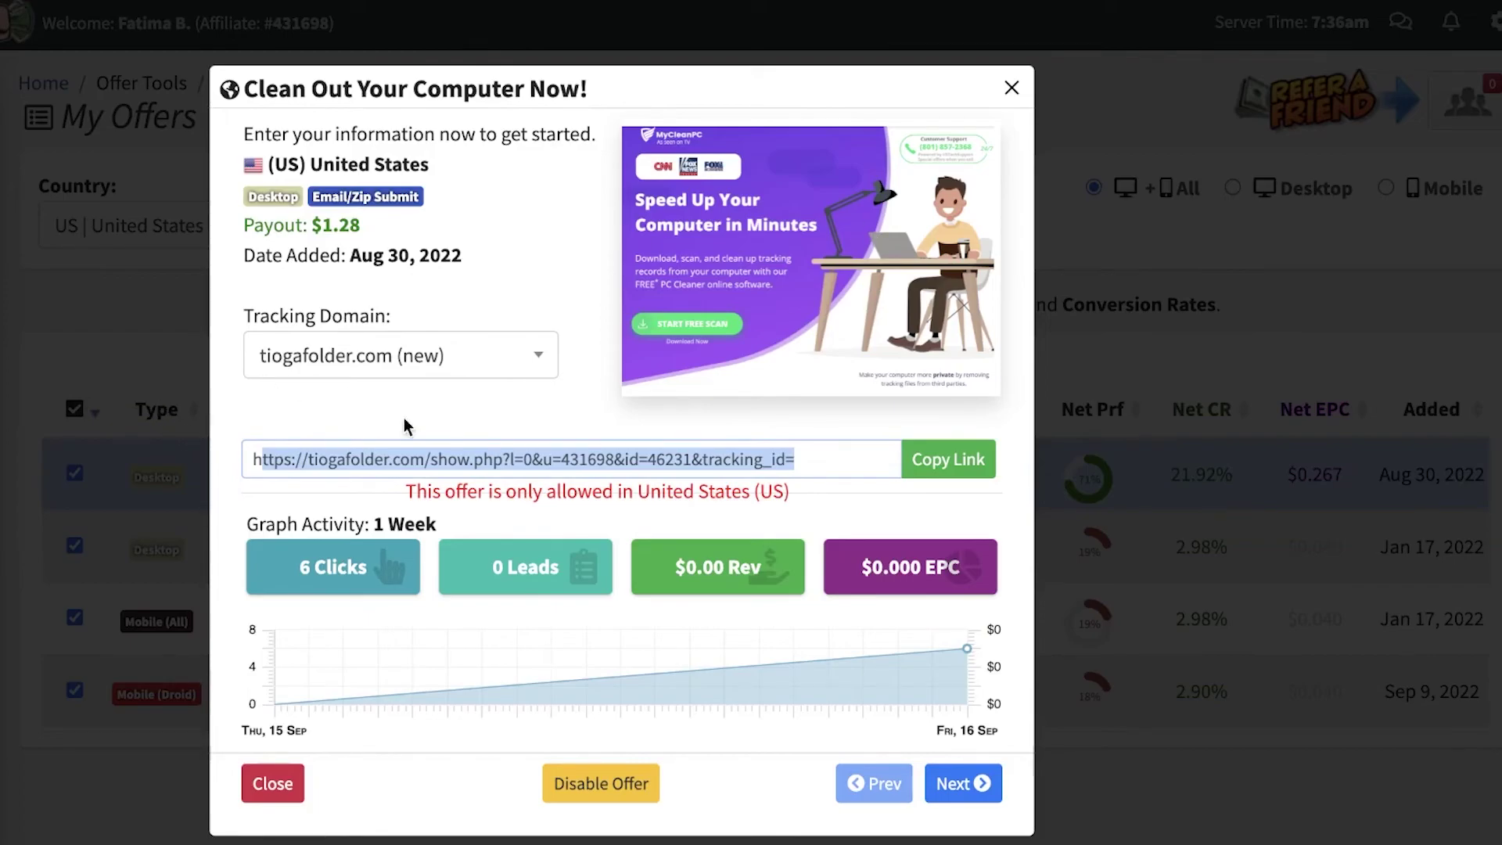
pyautogui.moveTo(412, 499); pyautogui.dragTo(804, 516)
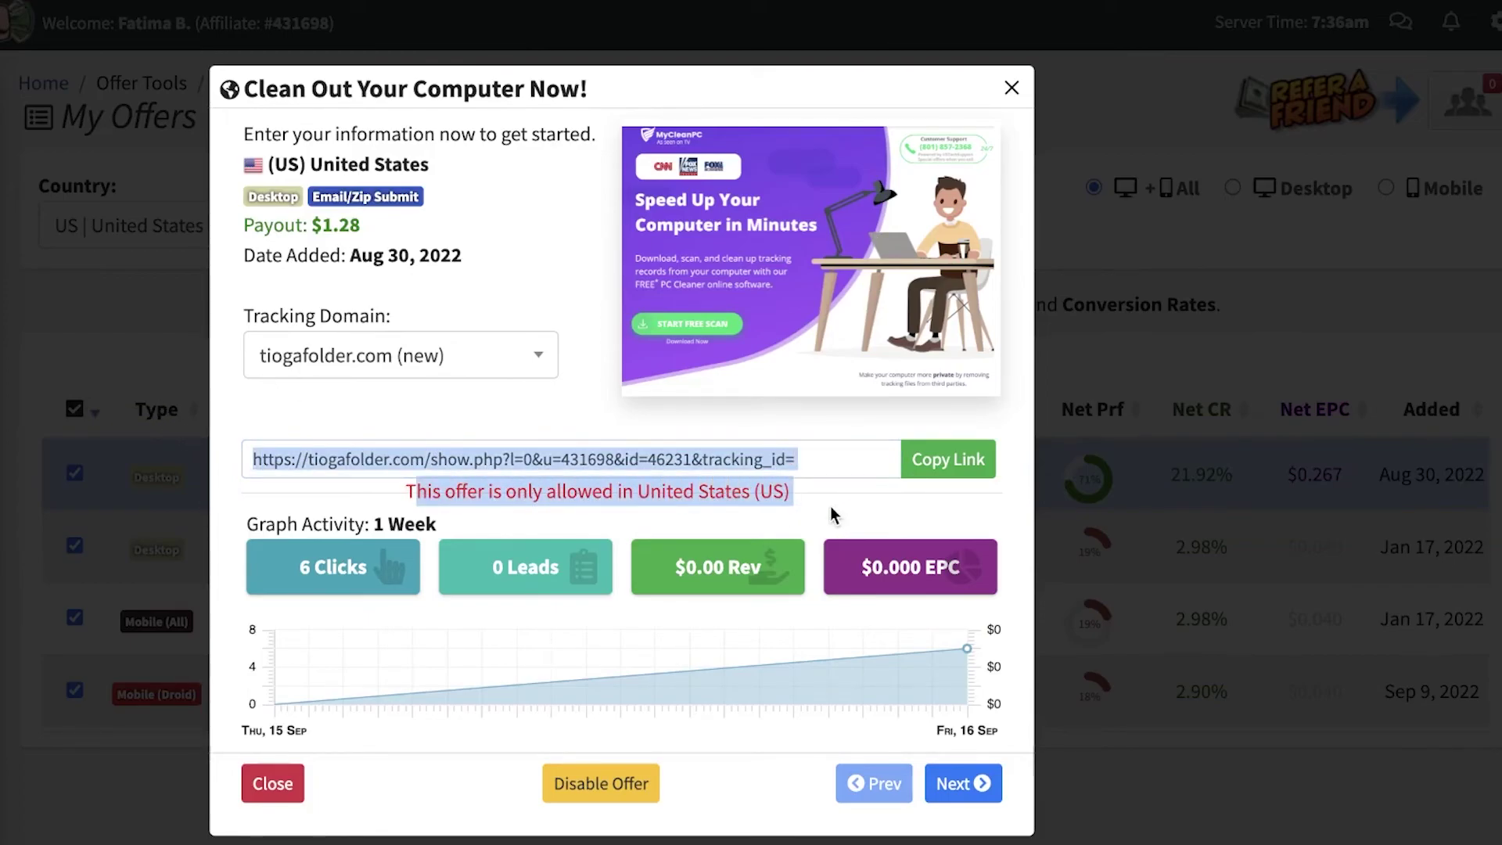
pyautogui.click(745, 493)
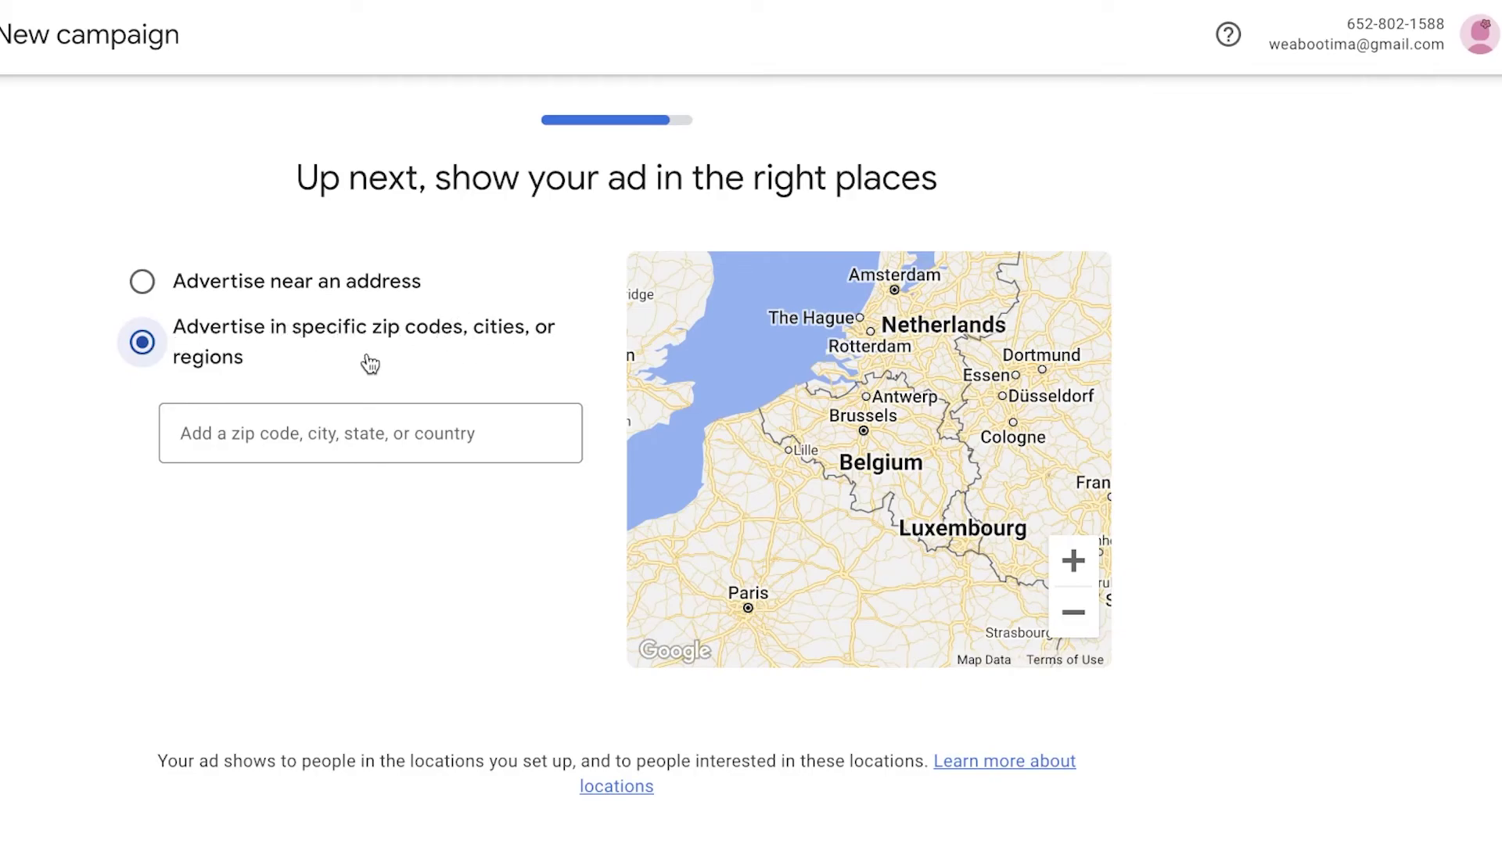
# Set United States as the ad's target location and continue to the budget step.
pyautogui.click(305, 421)
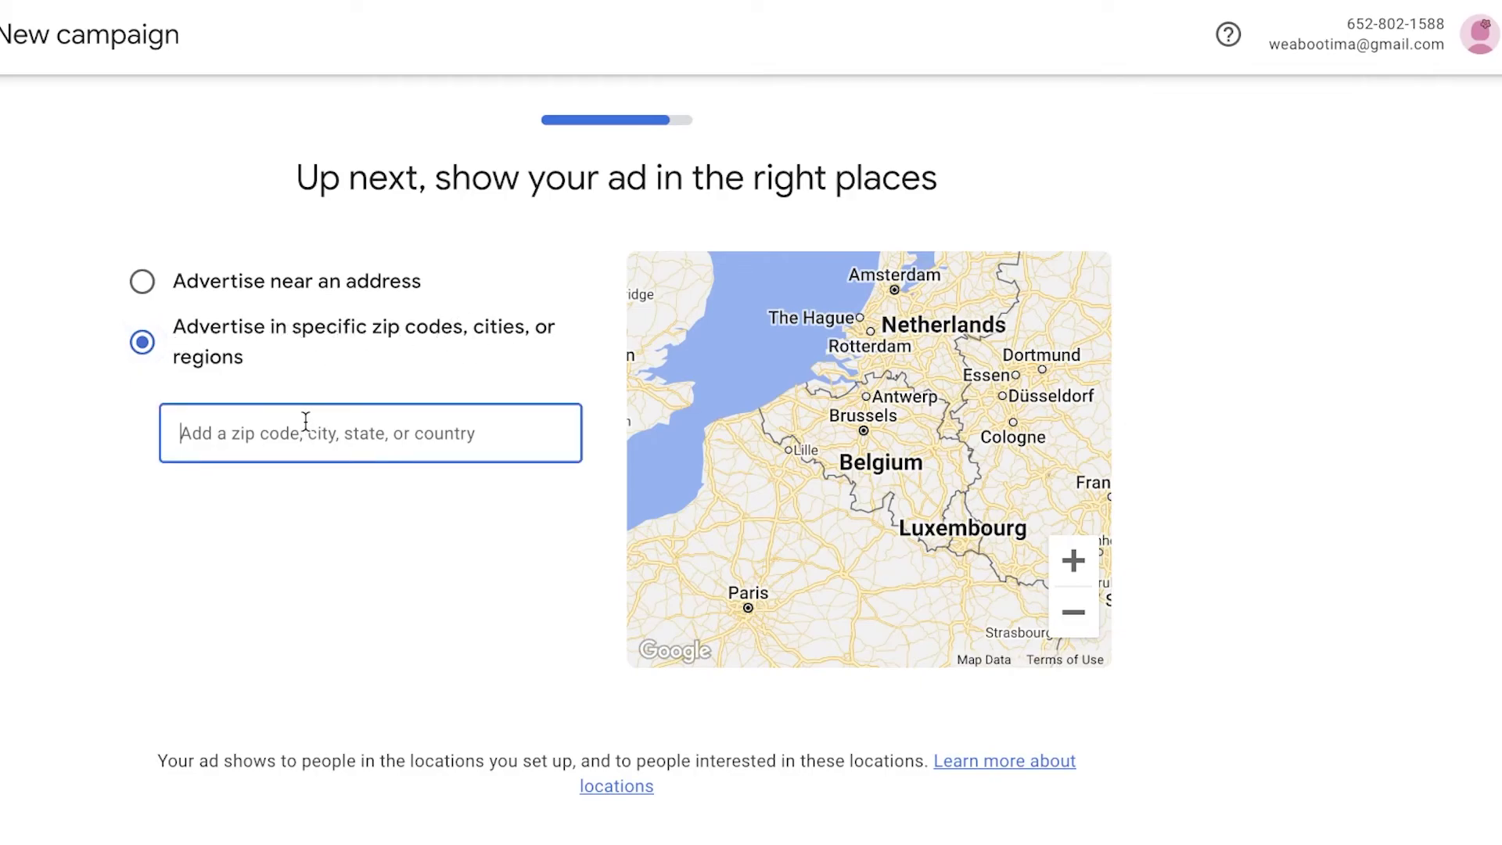
pyautogui.click(364, 471)
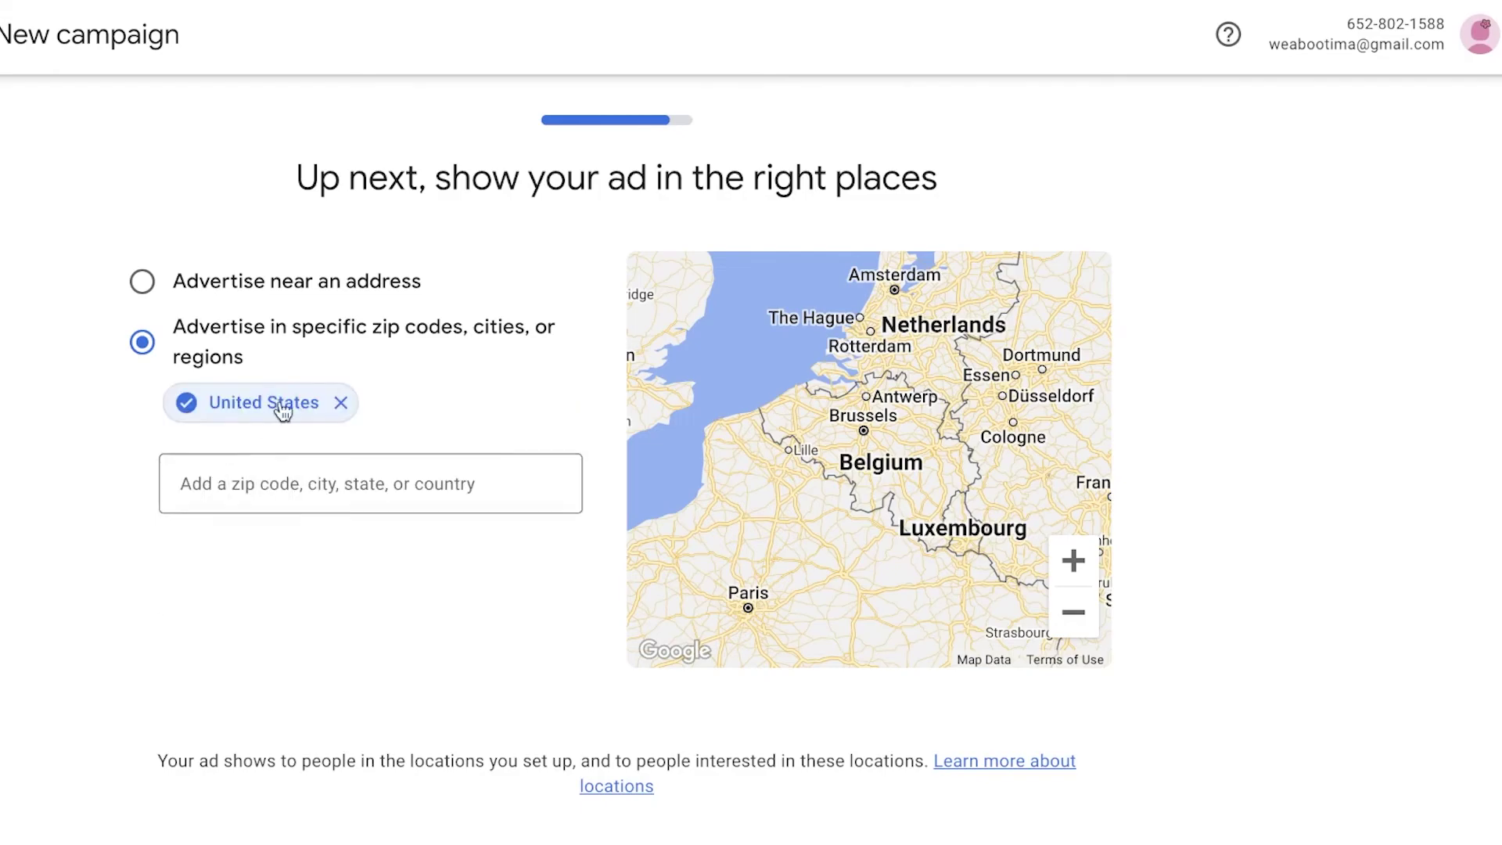
pyautogui.scroll(-2, 989, 552)
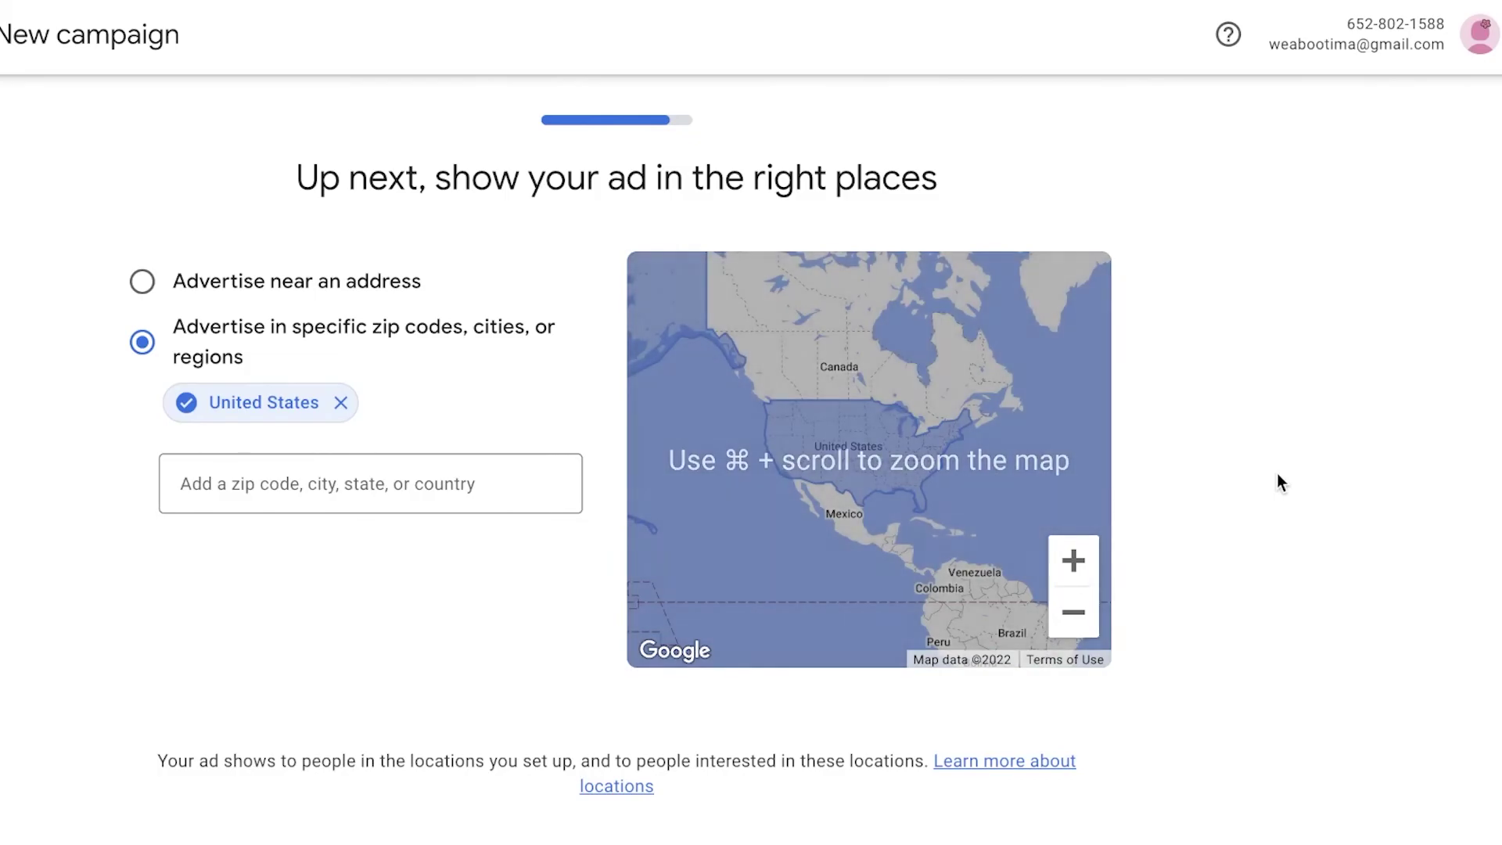
pyautogui.scroll(-2, 1209, 635)
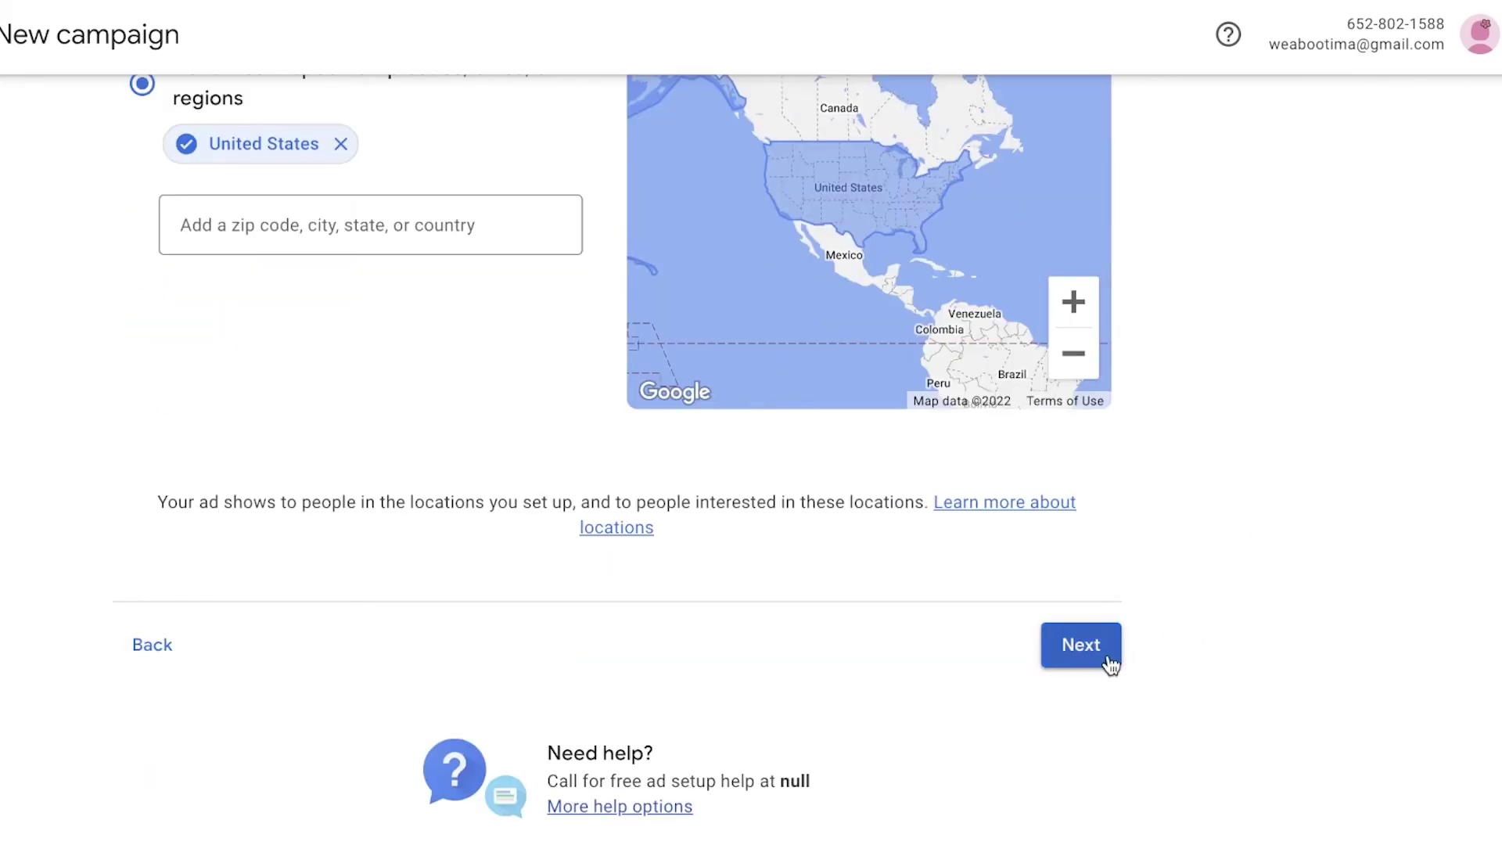
pyautogui.click(1066, 630)
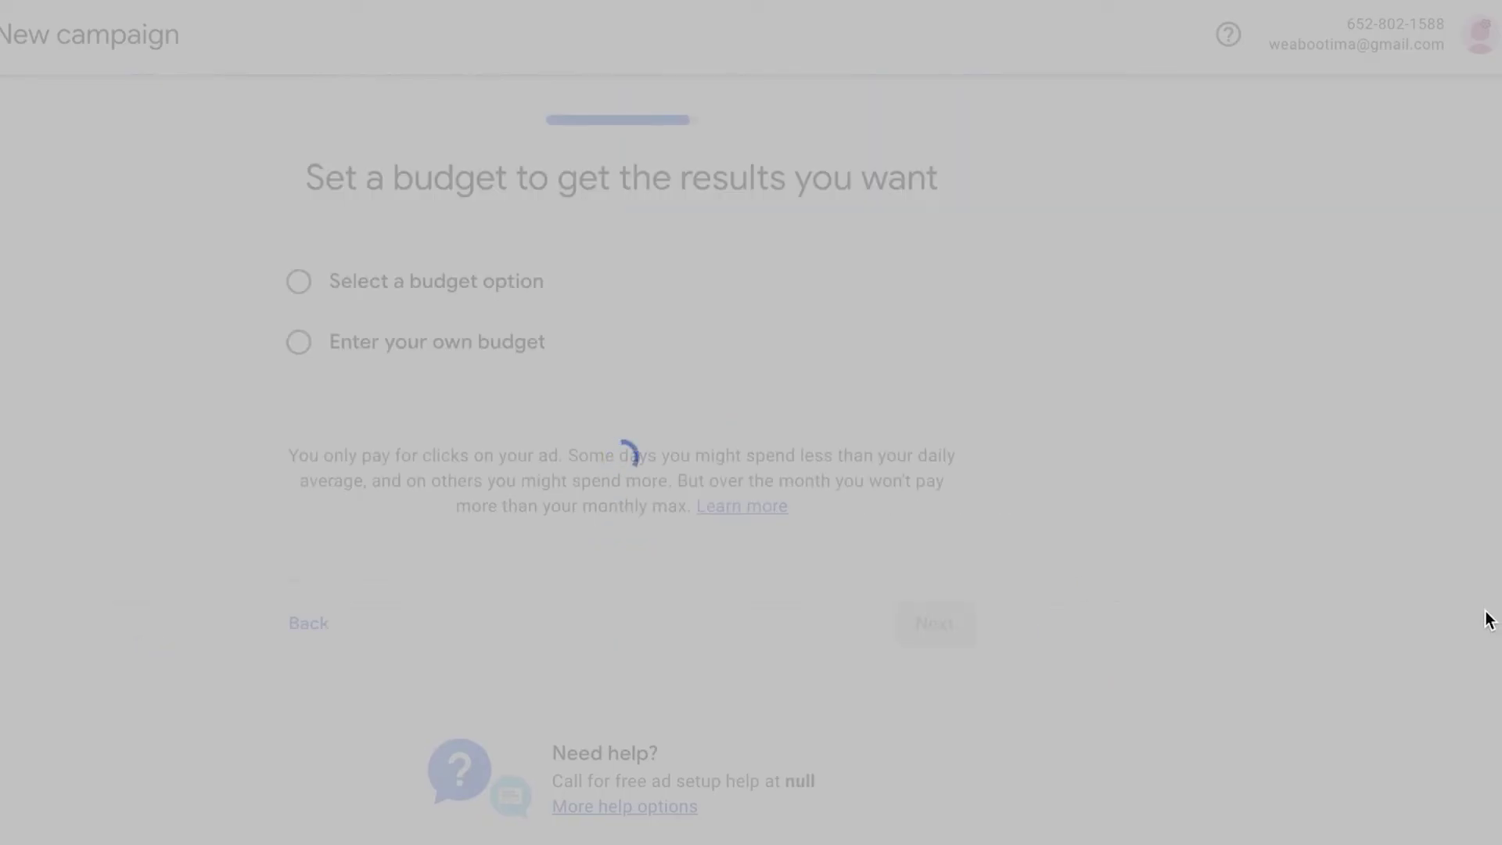
# Choose a custom budget of PKR1 daily average and look over the campaign review page.
pyautogui.click(467, 354)
pyautogui.scroll(-3, 714, 378)
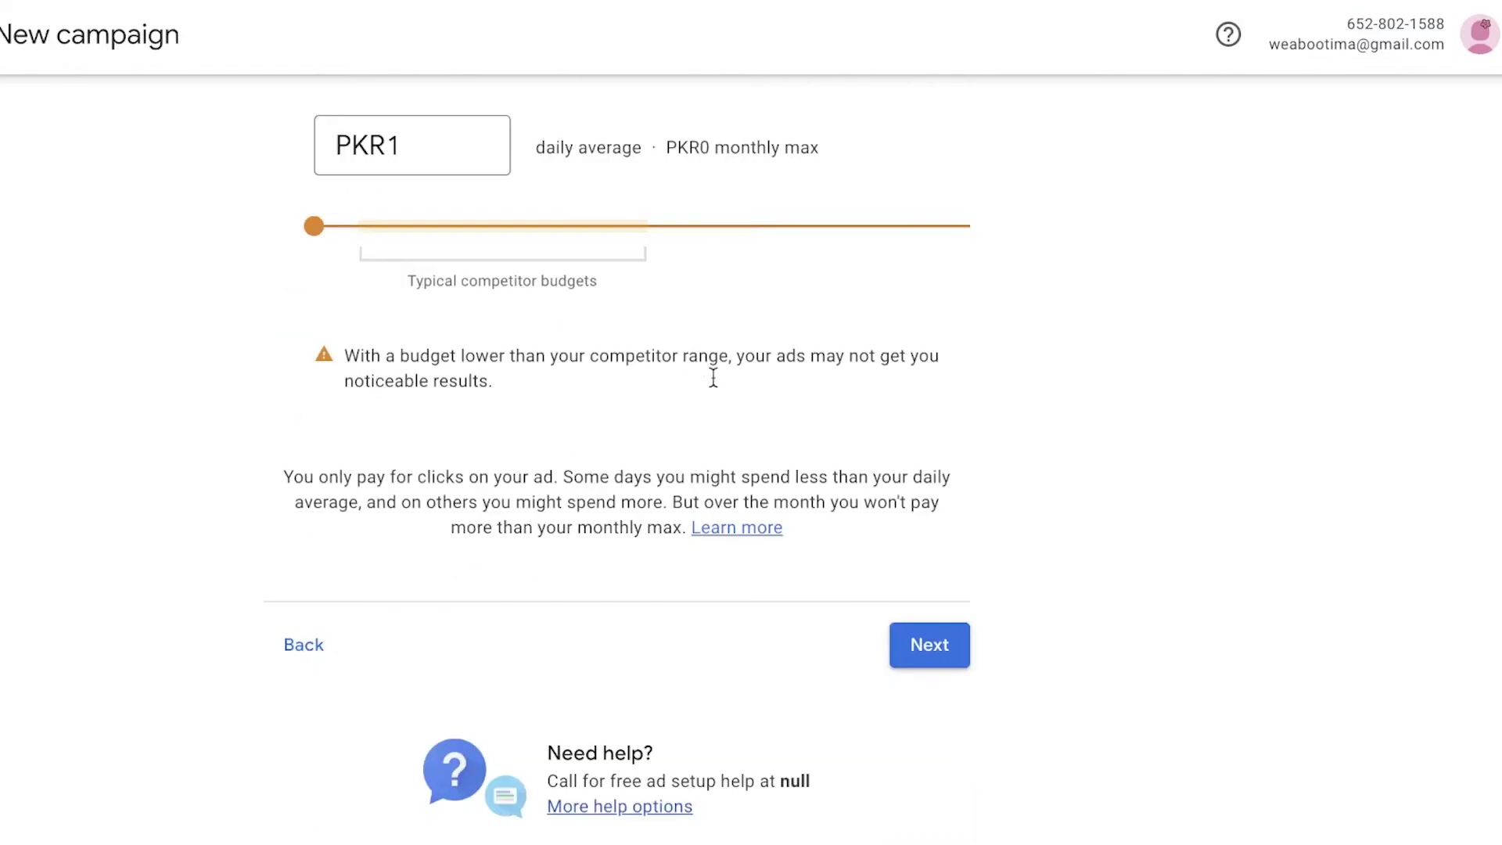
pyautogui.click(899, 644)
pyautogui.scroll(-5, 551, 435)
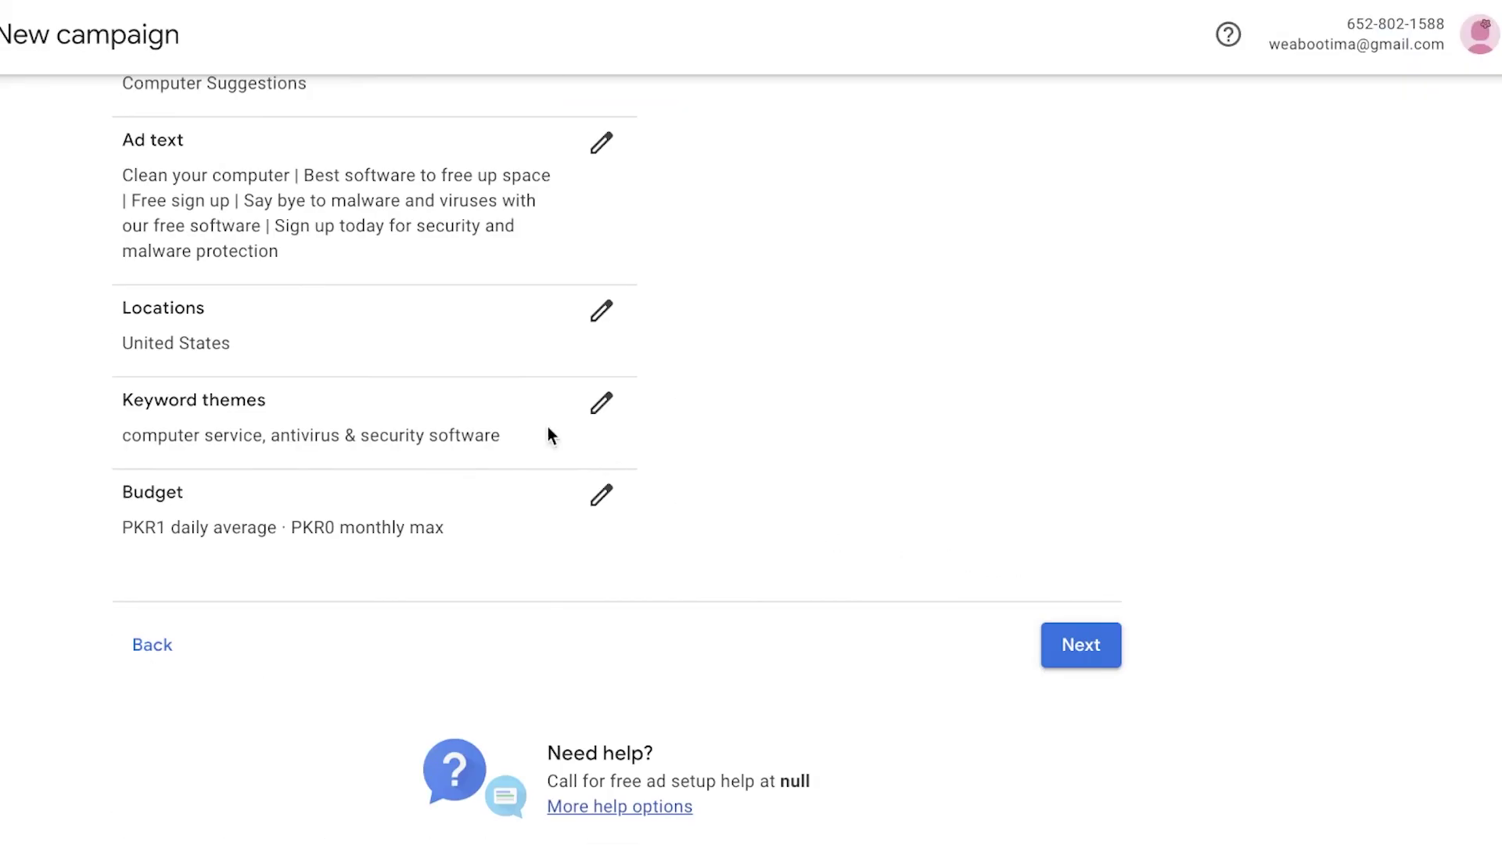
pyautogui.scroll(5, 453, 204)
pyautogui.scroll(-5, 660, 388)
pyautogui.scroll(5, 591, 435)
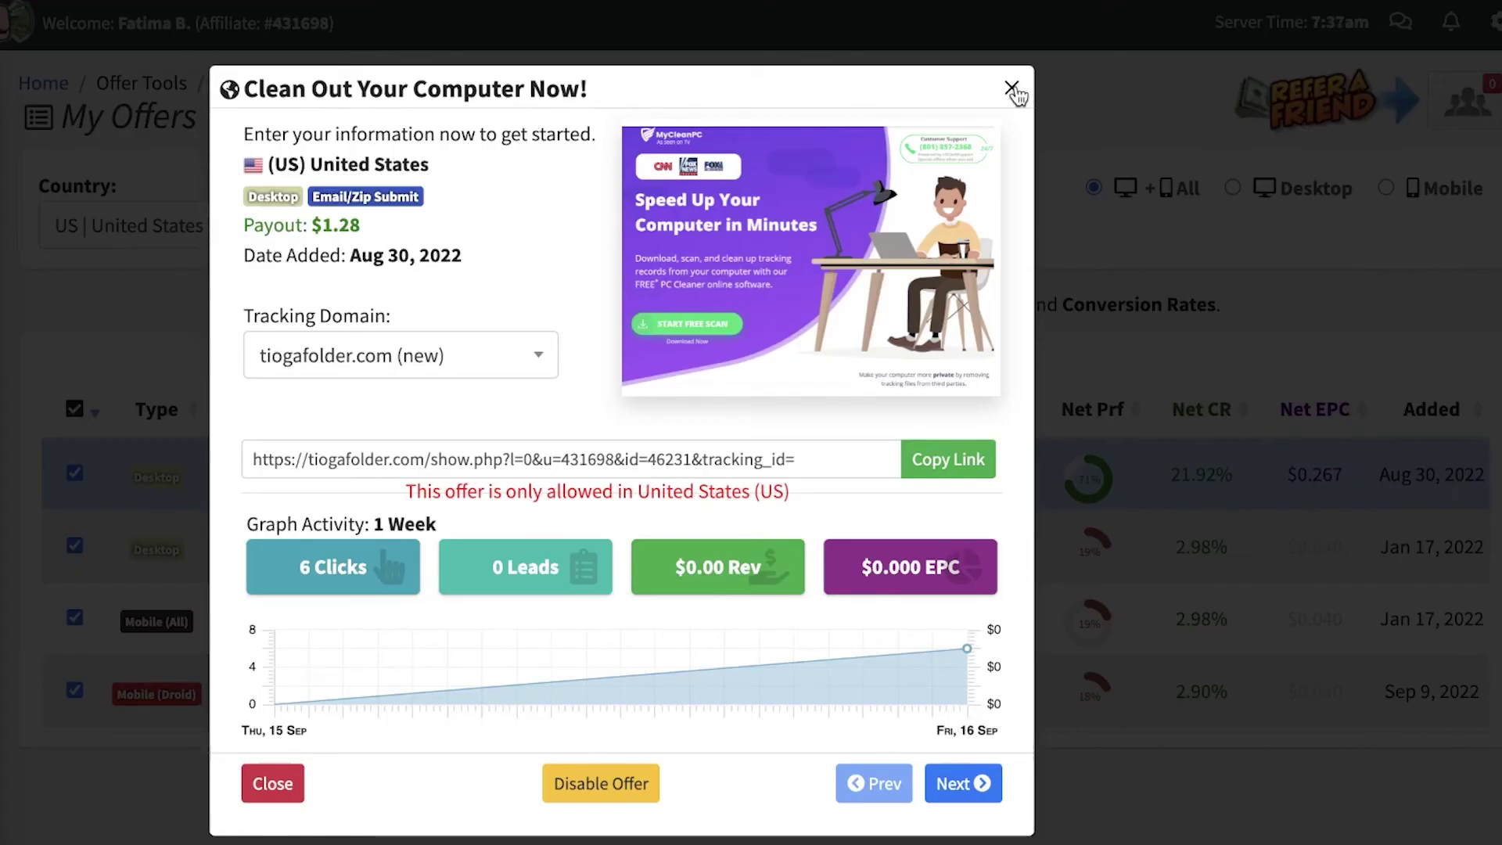
# Close the Clean Out Your Computer Now! offer details to return to My Offers.
pyautogui.click(1013, 88)
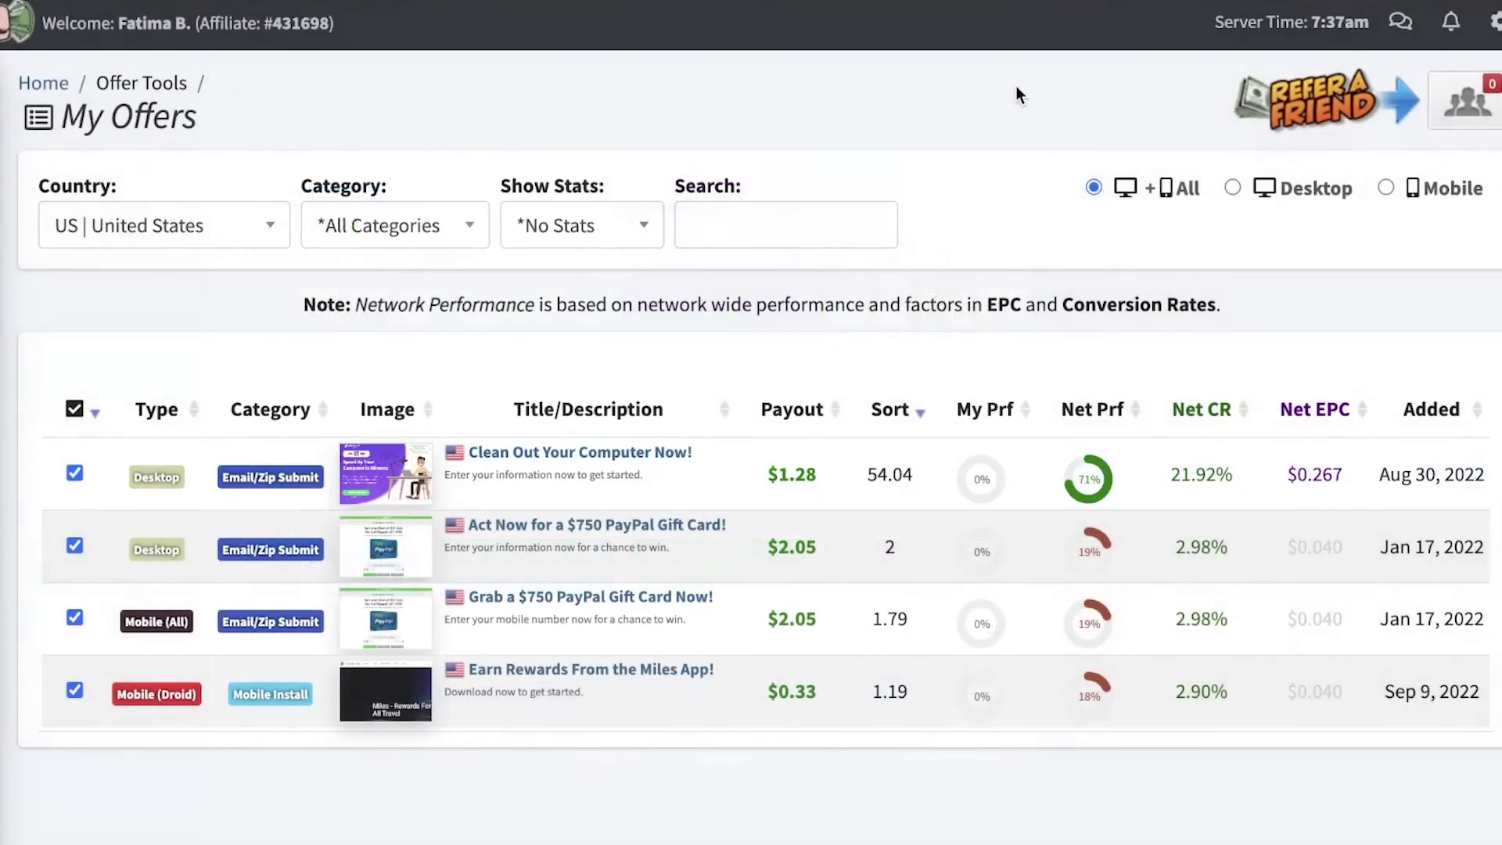